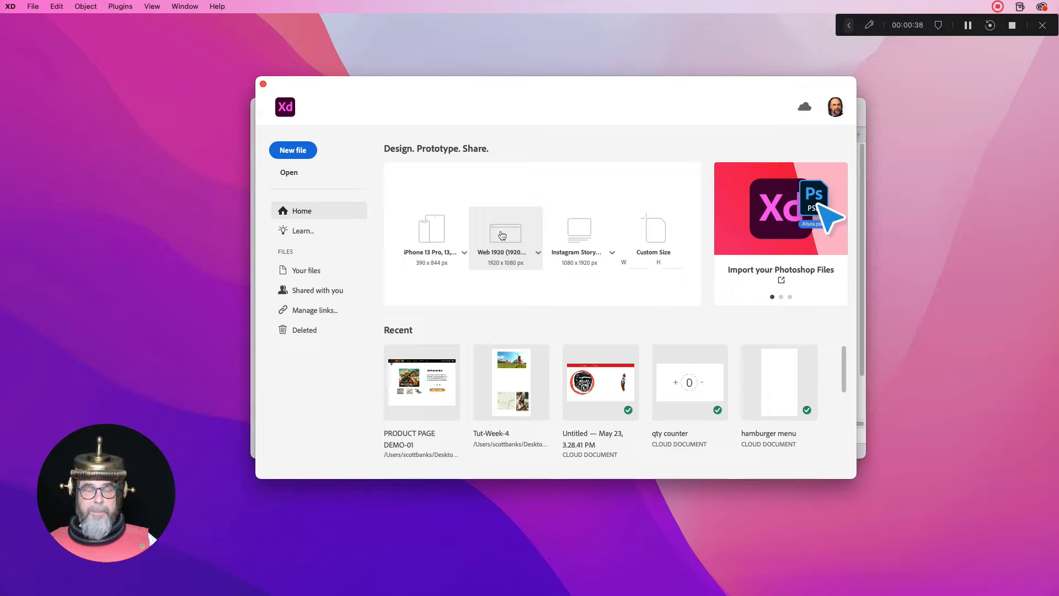
Create a new document from the Web 1920 preset at 1920 x 1080 px.
{"action": "left_click", "coordinate": [502, 235]}
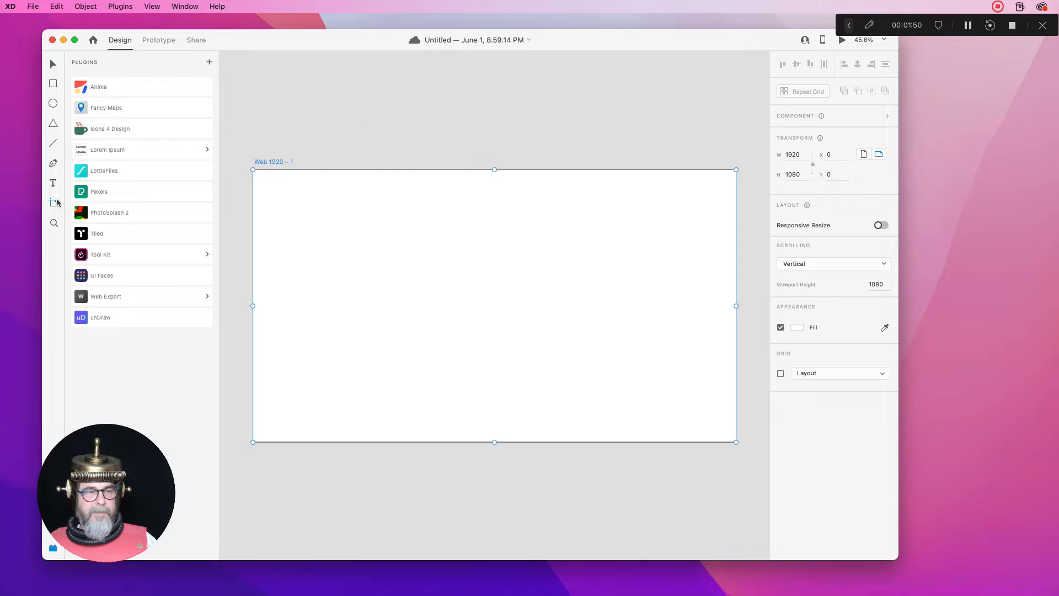
{"action": "left_click", "coordinate": [54, 202]}
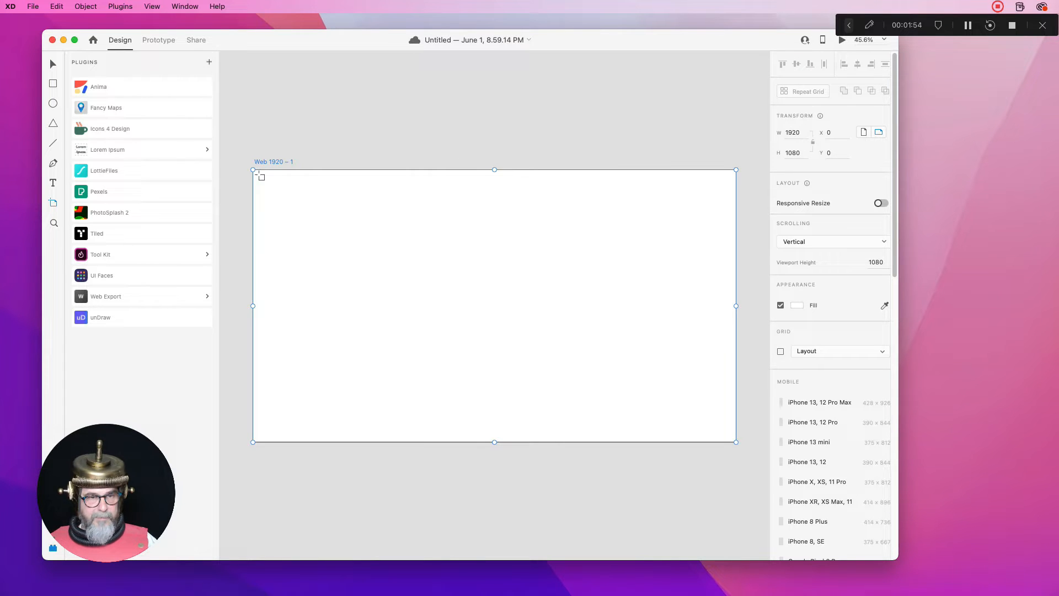
{"action": "left_click", "coordinate": [54, 223]}
{"action": "left_click_drag", "start_coordinate": [438, 211], "coordinate": [431, 200]}
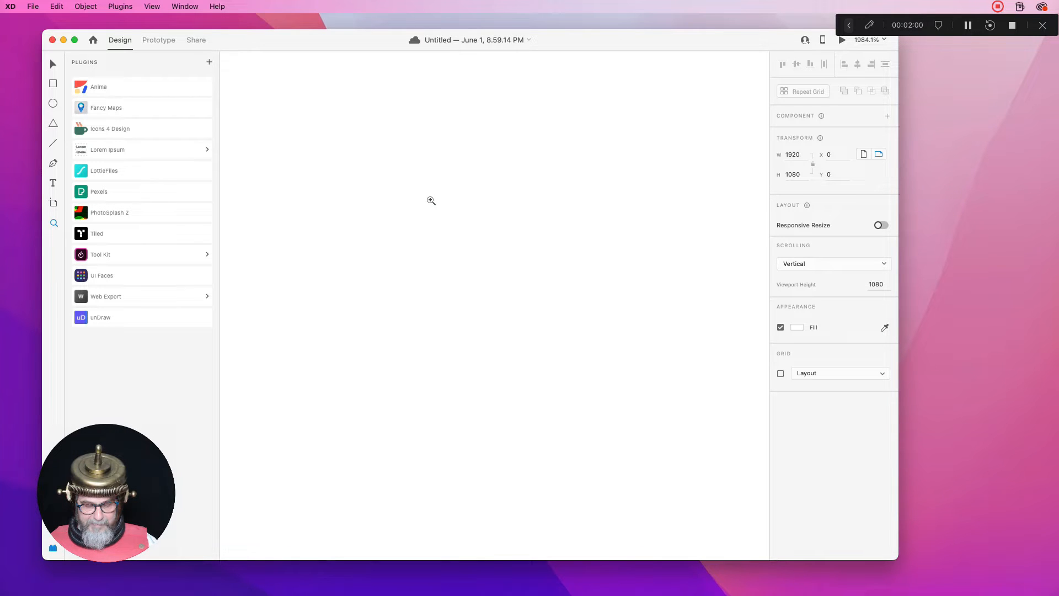
{"action": "key", "text": "super+0"}
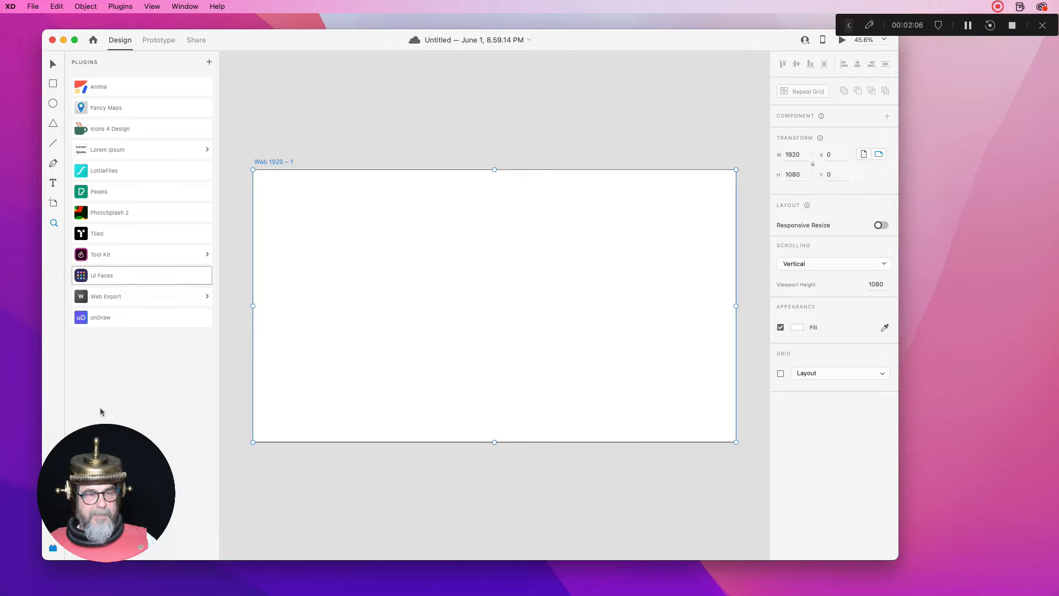
Shift the application window over, view the document assets and switch to the document's layer list.
{"action": "left_click_drag", "start_coordinate": [252, 47], "coordinate": [222, 45]}
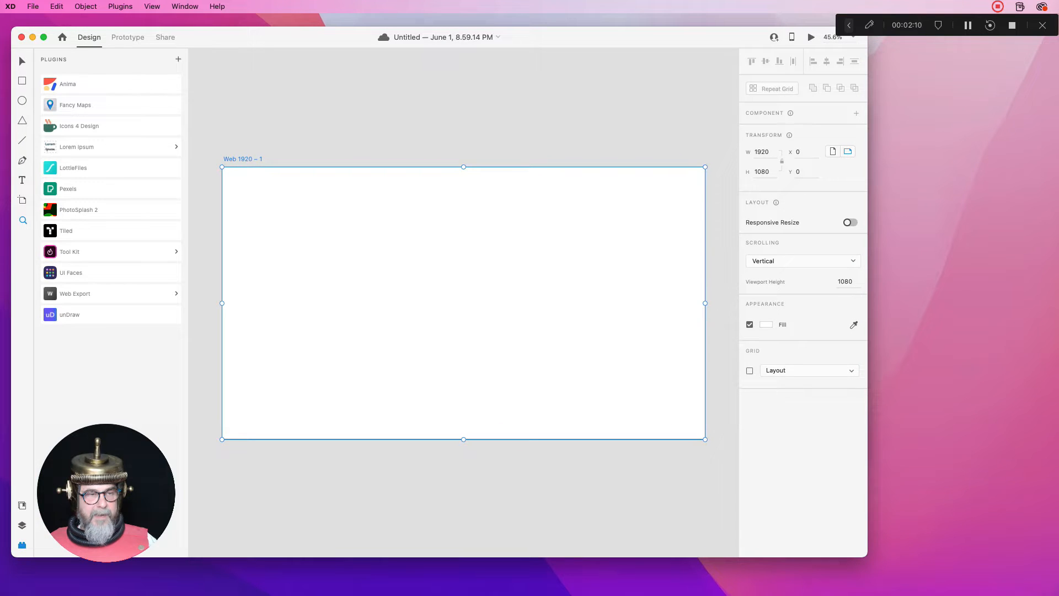
{"action": "mouse_move", "coordinate": [19, 508]}
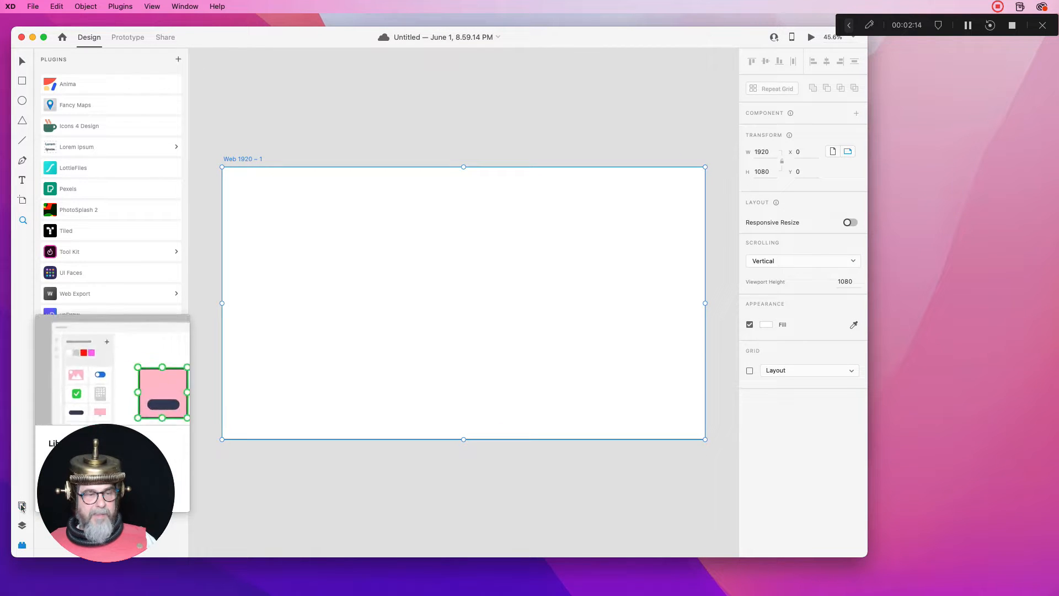
{"action": "left_click", "coordinate": [21, 506]}
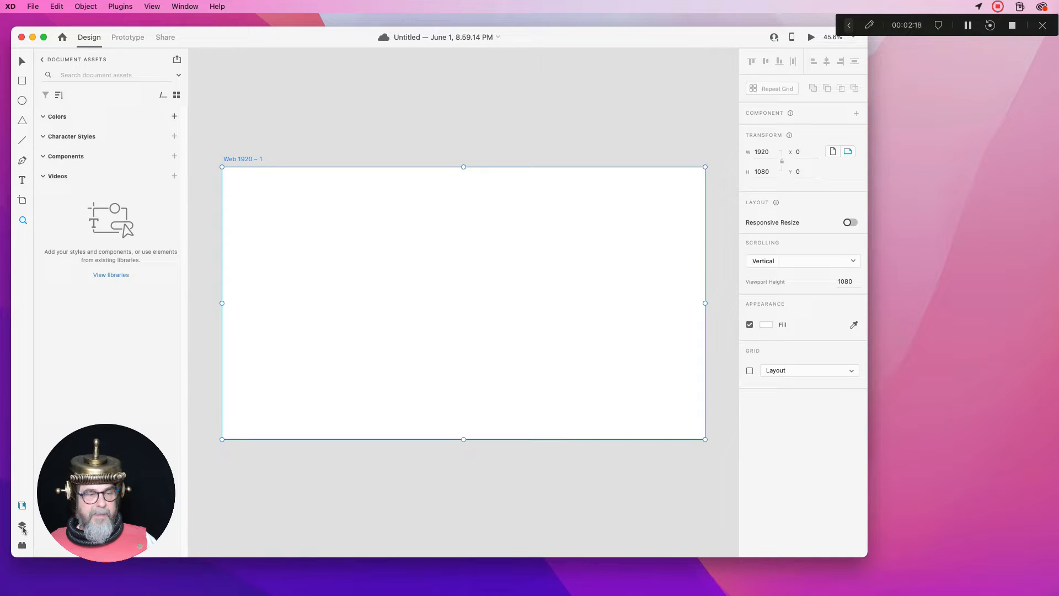
{"action": "left_click", "coordinate": [22, 527]}
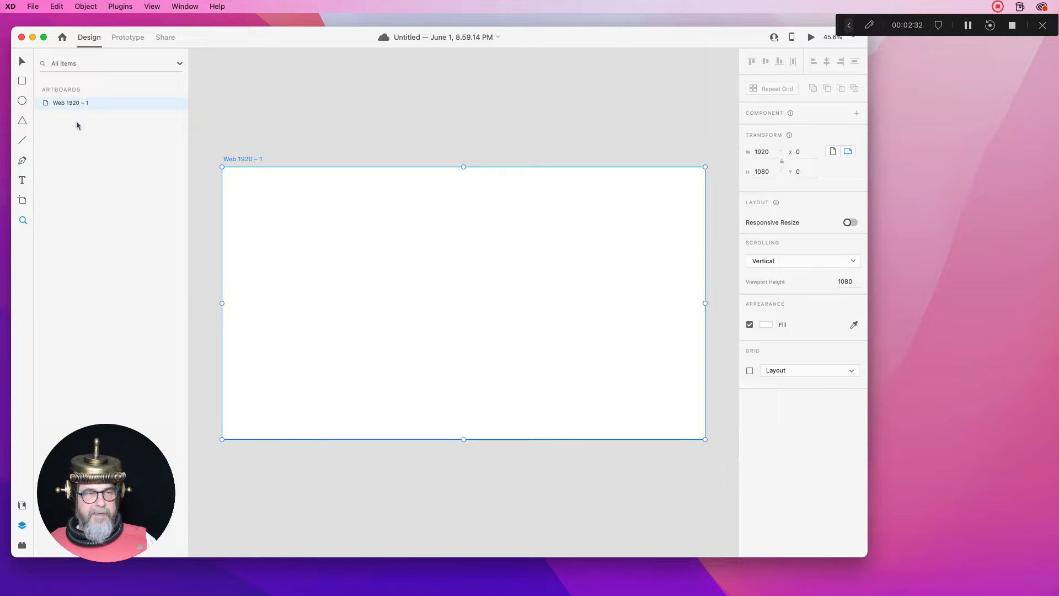
Draw a rectangle about 621 x 350 px near the artboard's centre and fill it with red #E30000.
{"action": "left_click", "coordinate": [18, 82]}
{"action": "mouse_move", "coordinate": [315, 252]}
{"action": "left_mouse_down"}
{"action": "mouse_move", "coordinate": [464, 310]}
{"action": "mouse_move", "coordinate": [471, 340]}
{"action": "left_mouse_up"}
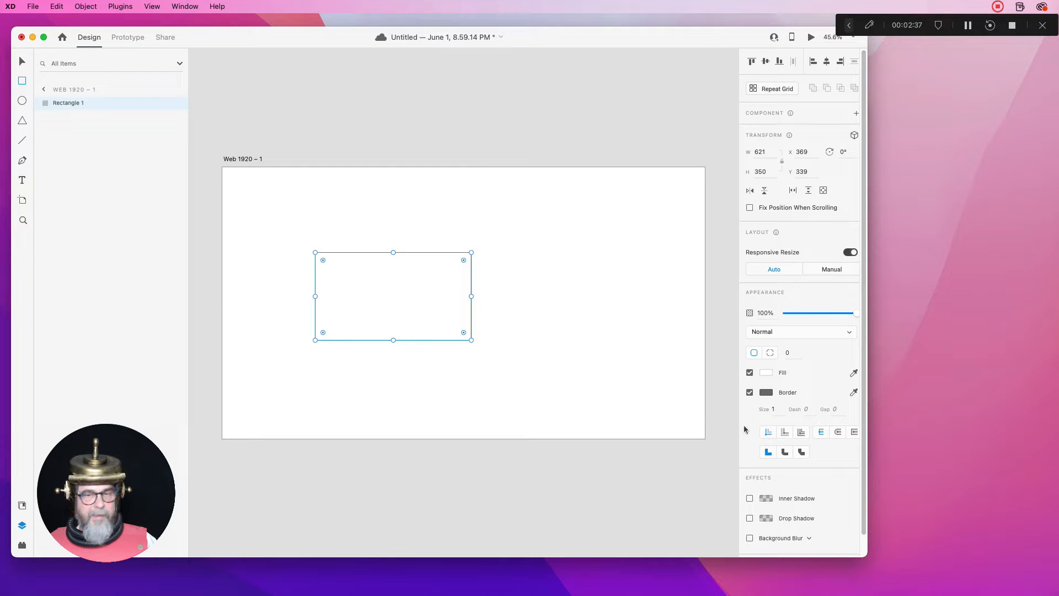
{"action": "left_click", "coordinate": [767, 372]}
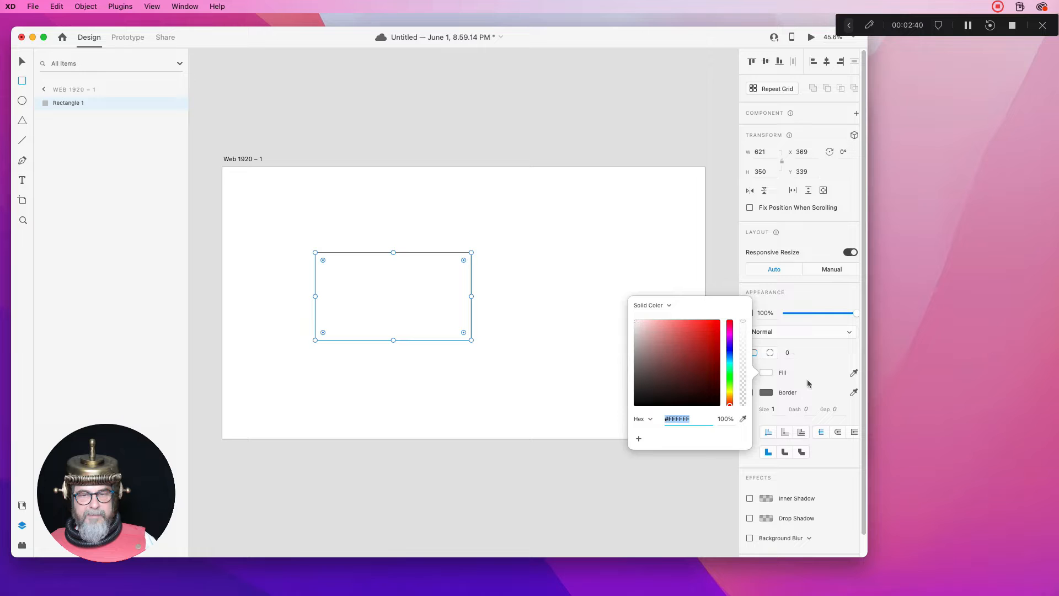
{"action": "left_click", "coordinate": [719, 328]}
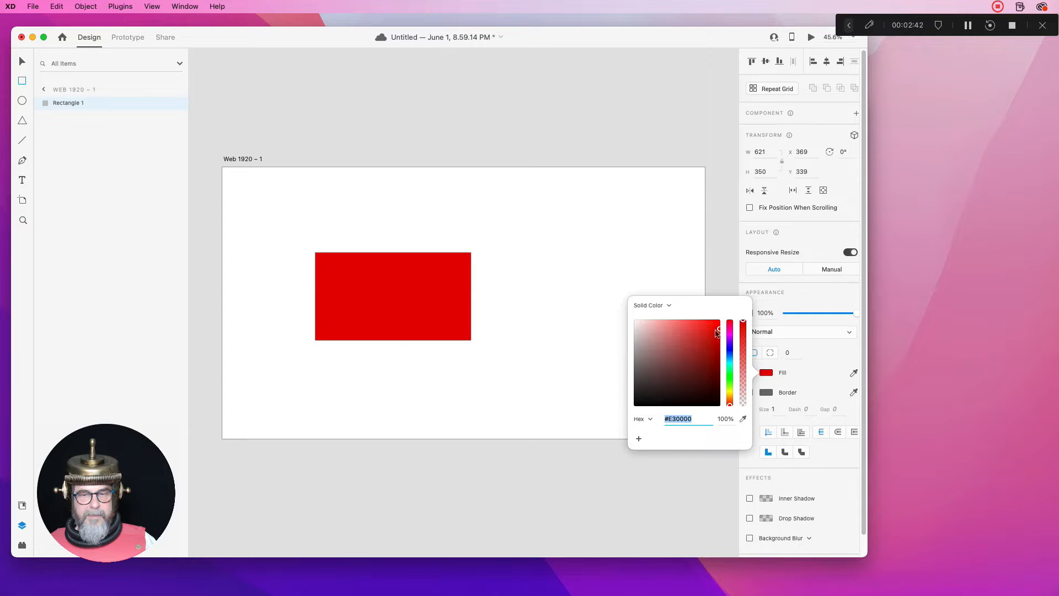
{"action": "left_click", "coordinate": [22, 61]}
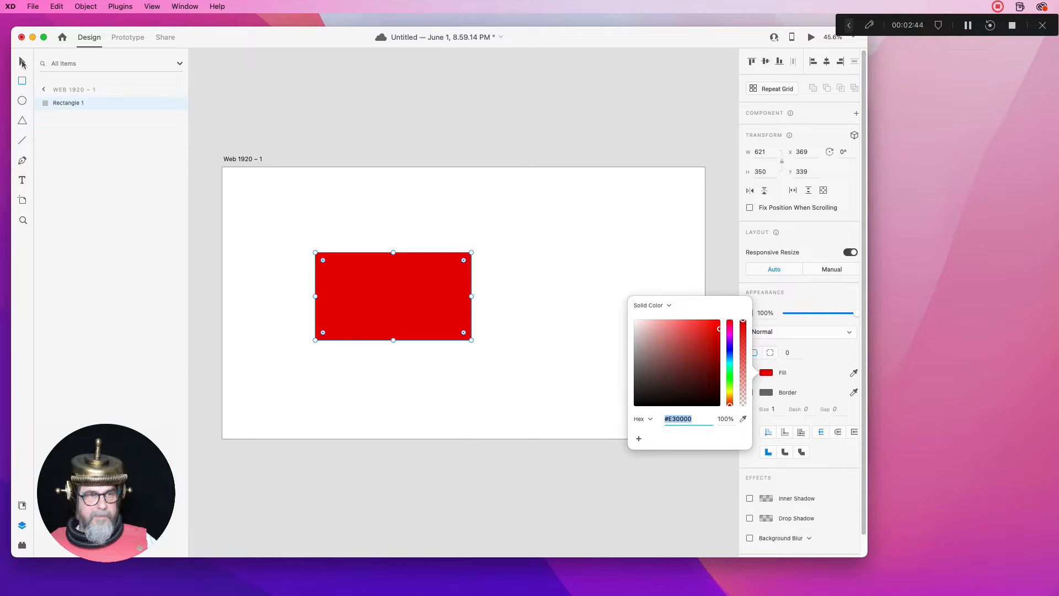
{"action": "left_click", "coordinate": [389, 193]}
Draw a circle about 336 x 338 px overlapping the red rectangle's lower edge and fill it with green #35D02F.
{"action": "left_click", "coordinate": [22, 101]}
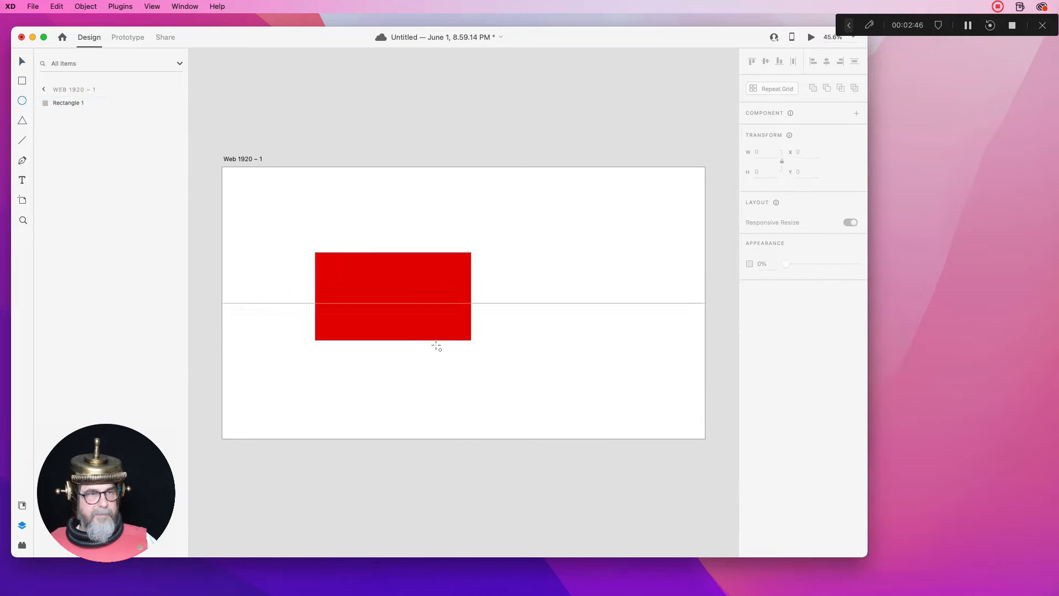
{"action": "left_click_drag", "start_coordinate": [349, 302], "coordinate": [432, 388]}
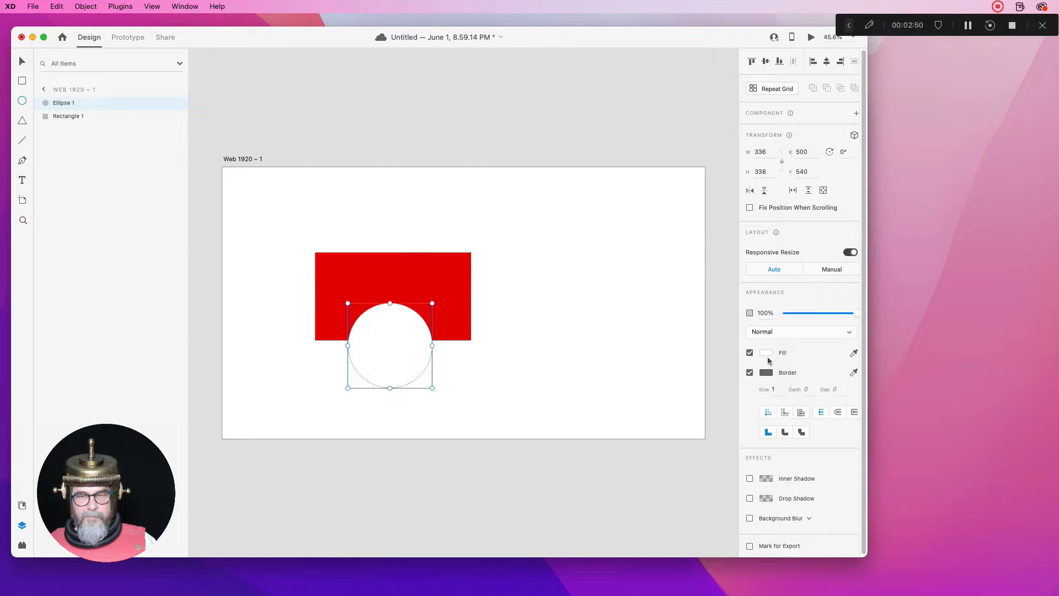
{"action": "left_click", "coordinate": [767, 353]}
{"action": "left_click", "coordinate": [730, 358]}
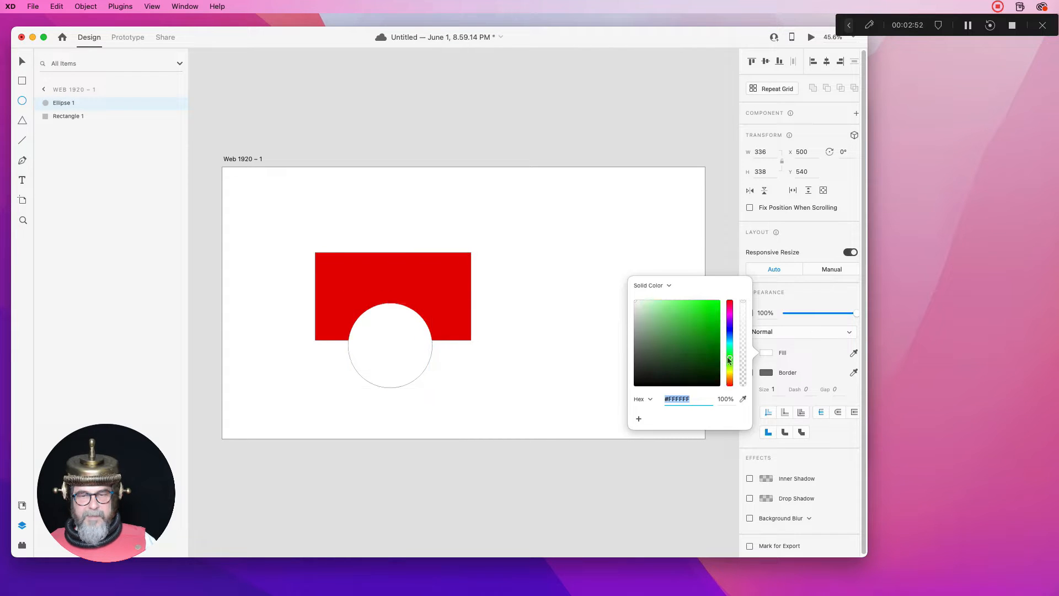
{"action": "left_click", "coordinate": [700, 316]}
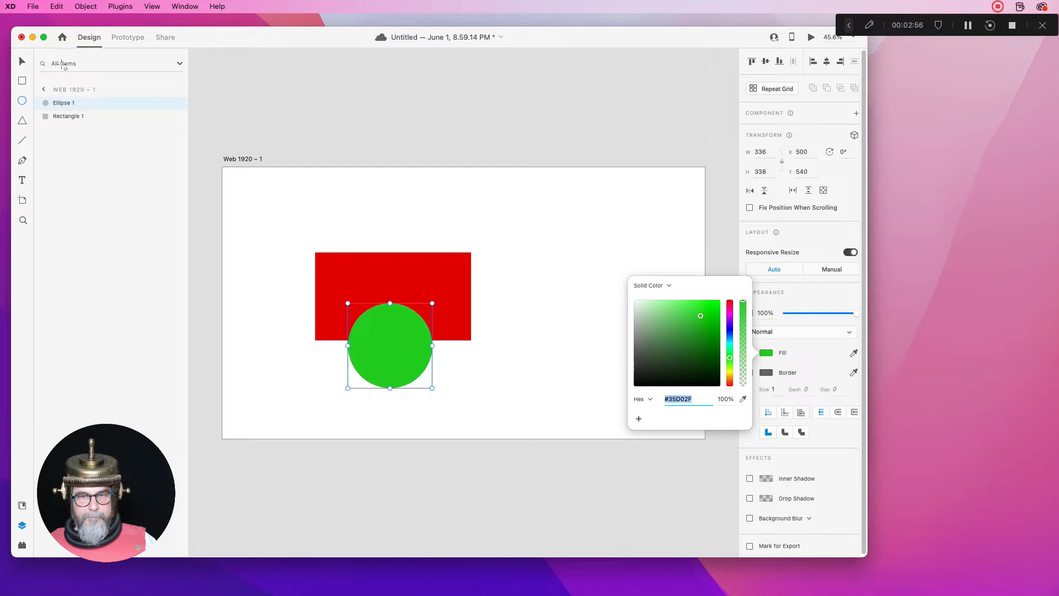
{"action": "left_click", "coordinate": [22, 58]}
{"action": "left_click", "coordinate": [677, 243]}
Rename the ellipse layer as GREEN CIRCLE and the rectangle layer as REDBLOCK.
{"action": "left_click", "coordinate": [439, 320]}
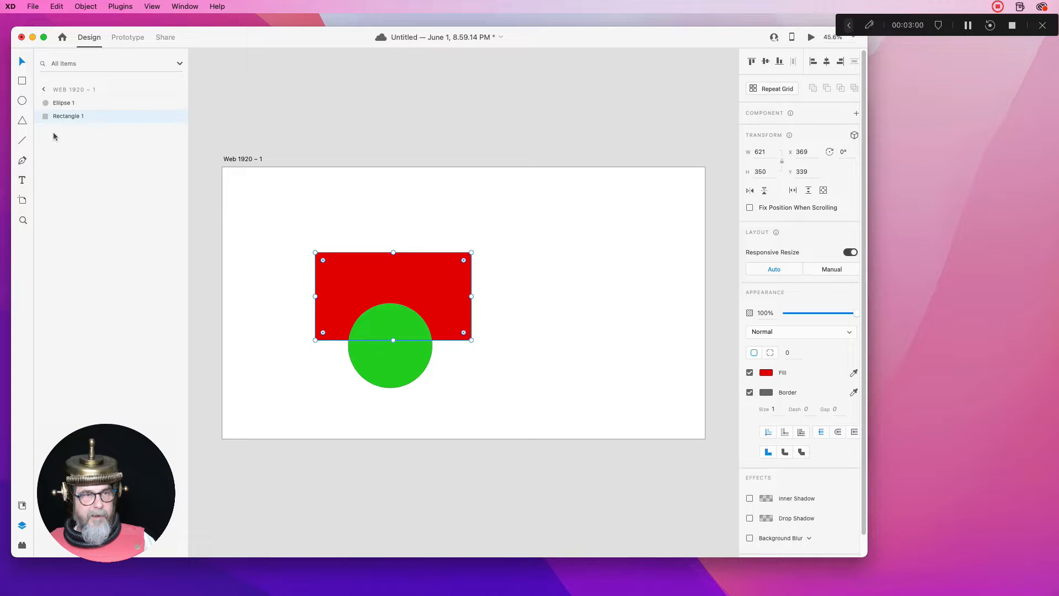
{"action": "double_click", "coordinate": [59, 102]}
{"action": "type", "text": "GrEEN CIRCLE"}
{"action": "key", "text": "Return"}
{"action": "double_click", "coordinate": [61, 117]}
{"action": "type", "text": "R"}
{"action": "key", "text": "BackSpace"}
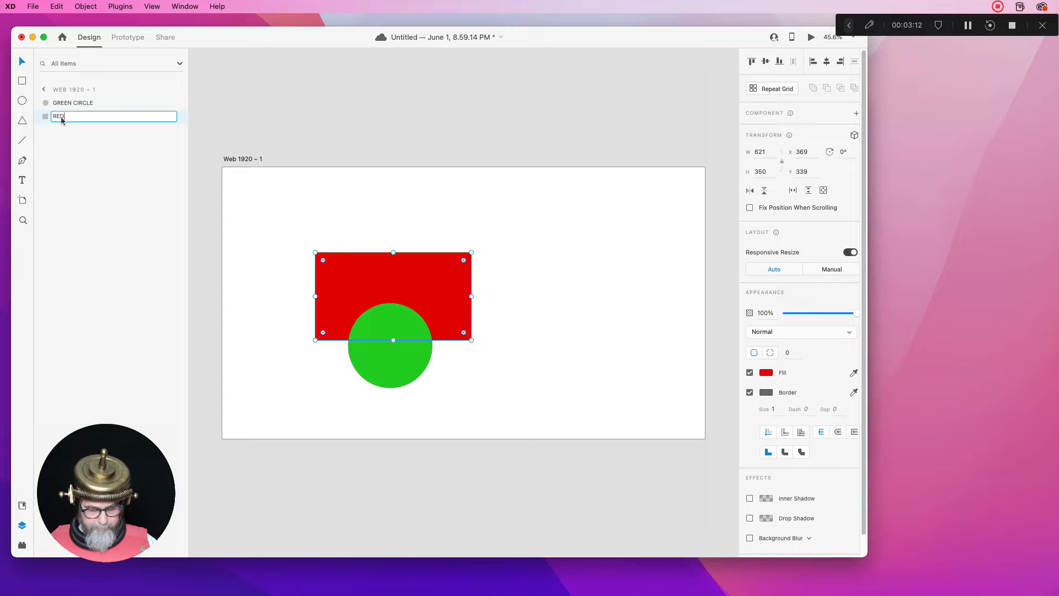
{"action": "type", "text": "REDBLOCK"}
{"action": "key", "text": "Return"}
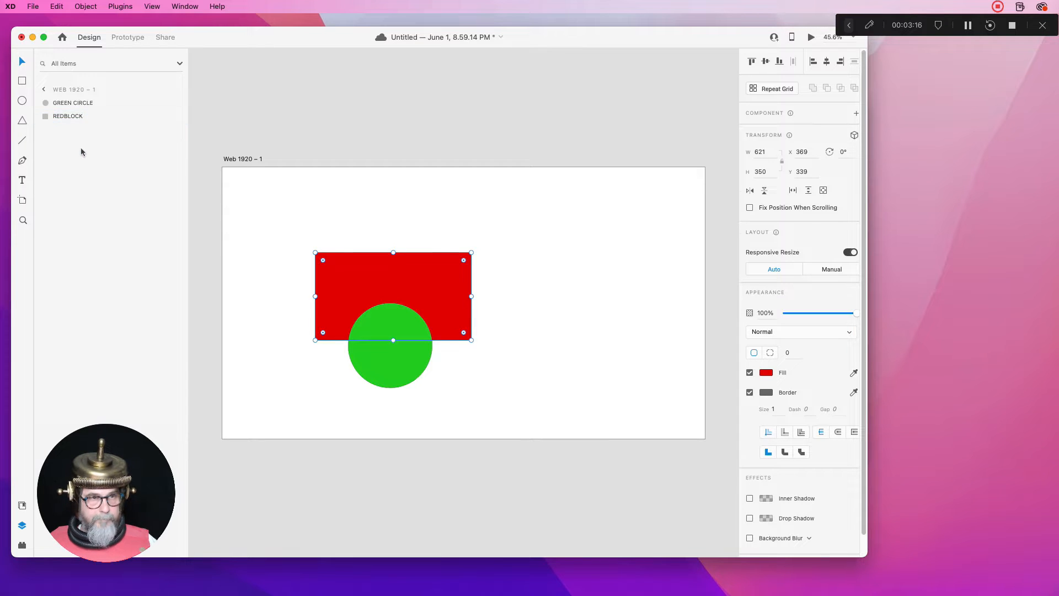
{"action": "left_click", "coordinate": [85, 152]}
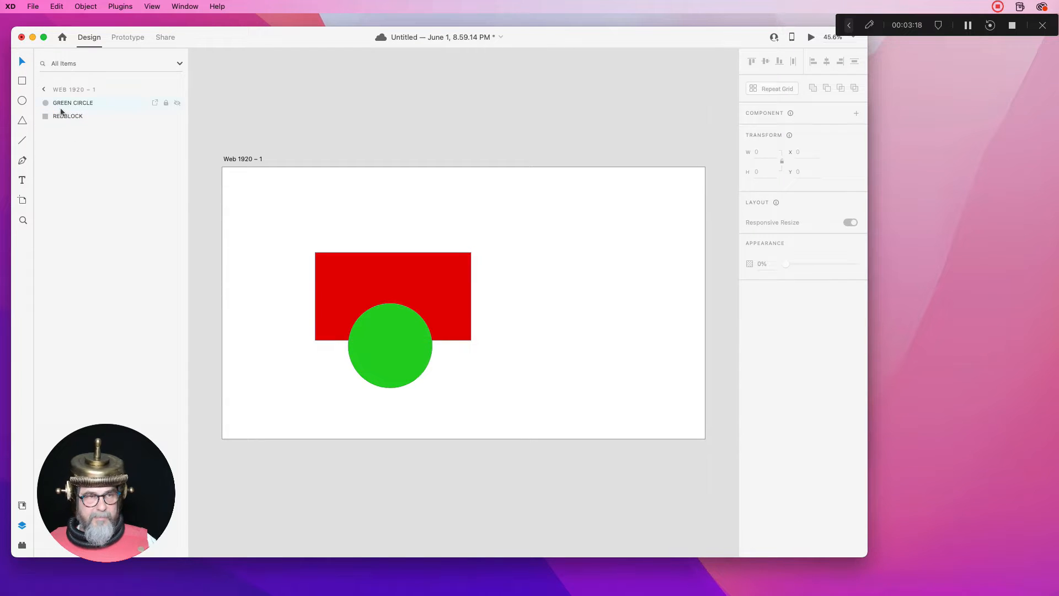
Move the REDBLOCK layer above GREEN CIRCLE, and put GREEN CIRCLE back on top.
{"action": "left_click_drag", "start_coordinate": [46, 118], "coordinate": [48, 103]}
{"action": "left_click", "coordinate": [365, 353]}
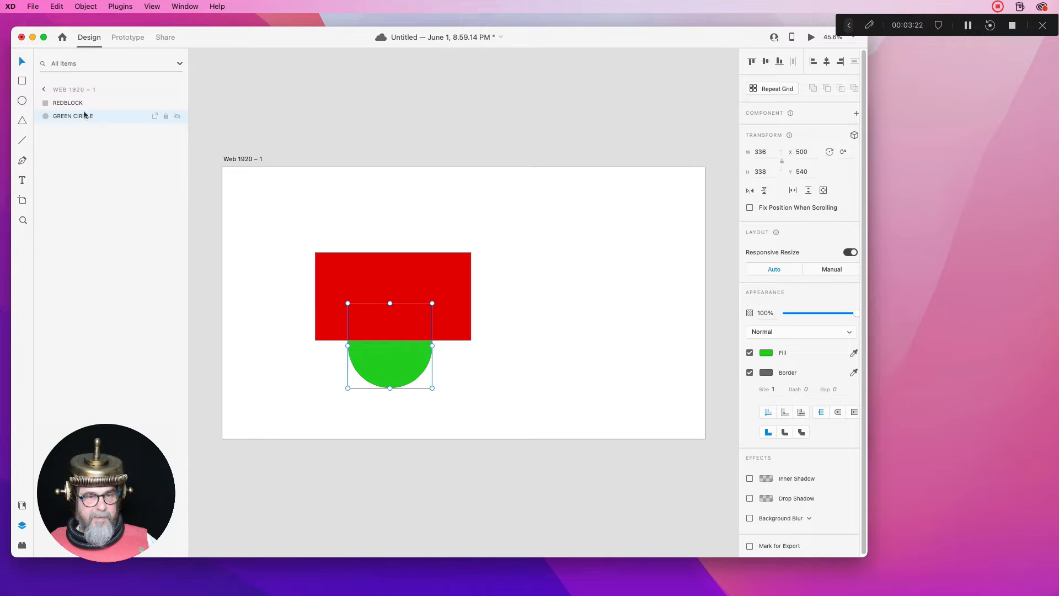
{"action": "left_click_drag", "start_coordinate": [46, 119], "coordinate": [48, 102]}
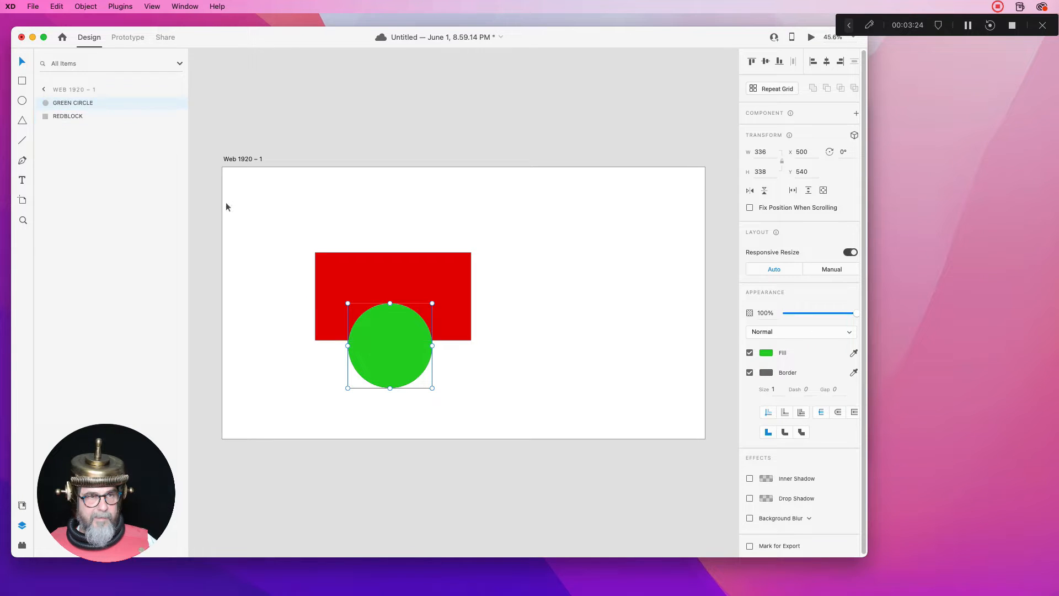
Move the red rectangle to about X 741, Y 465 and the green circle to about X 479, Y 471.
{"action": "left_click", "coordinate": [366, 285]}
{"action": "left_click_drag", "start_coordinate": [359, 281], "coordinate": [451, 312]}
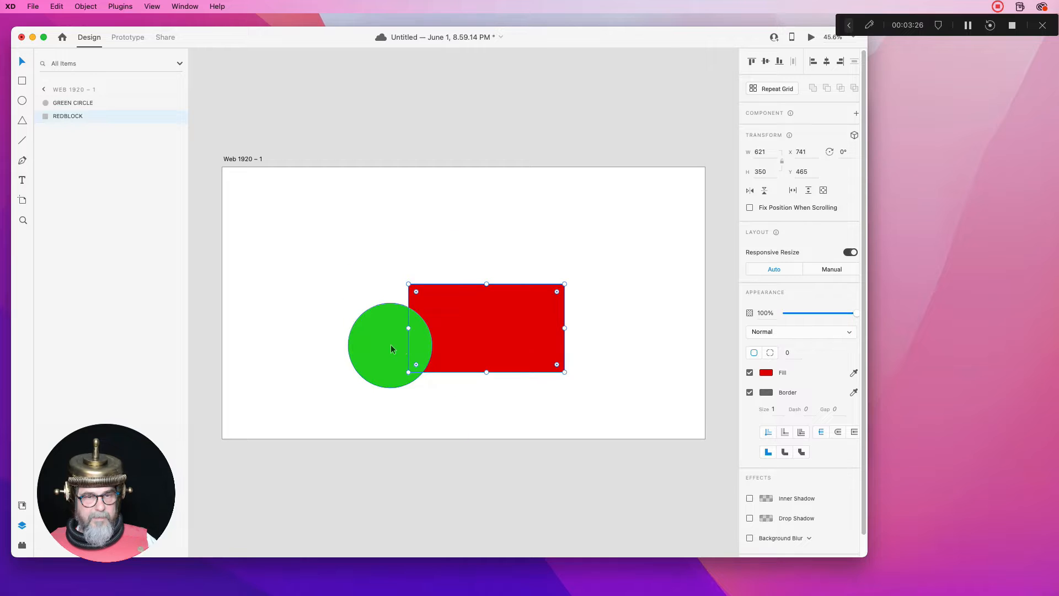
{"action": "left_click_drag", "start_coordinate": [402, 346], "coordinate": [386, 326]}
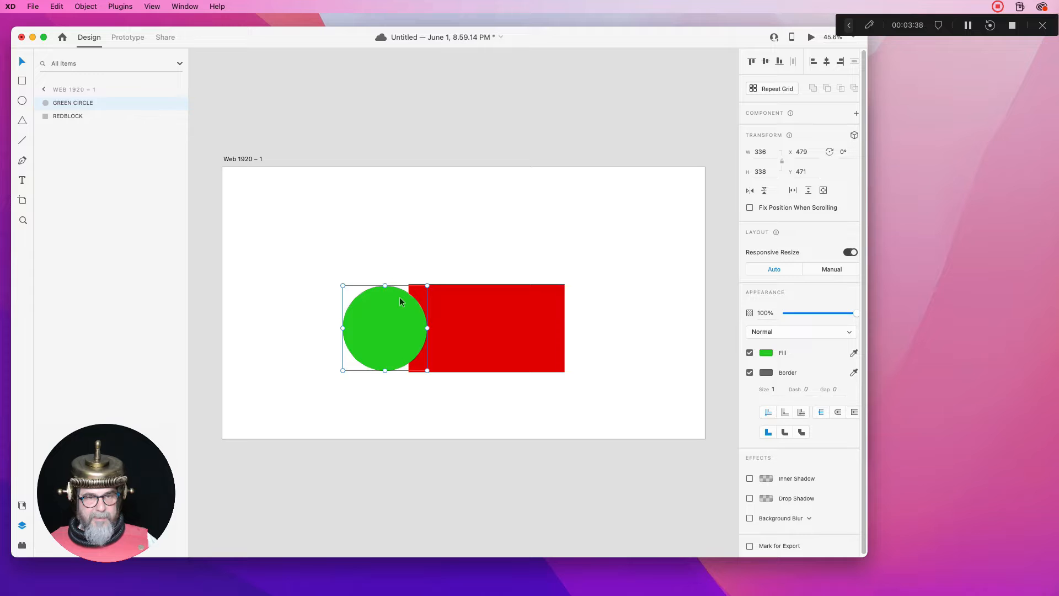
Delete the green circle and the red rectangle from the artboard.
{"action": "key", "text": "Delete"}
{"action": "left_click", "coordinate": [443, 303]}
{"action": "key", "text": "Delete"}
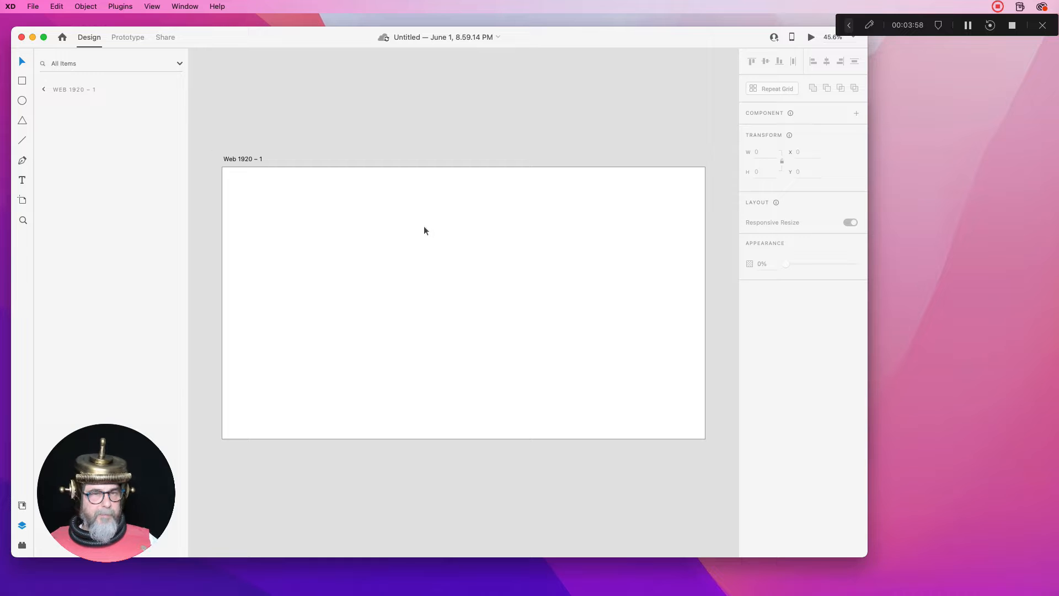
Set the document assets search to all libraries and open the ROCKET XD library from the list of libraries.
{"action": "key", "text": "super+shift+y"}
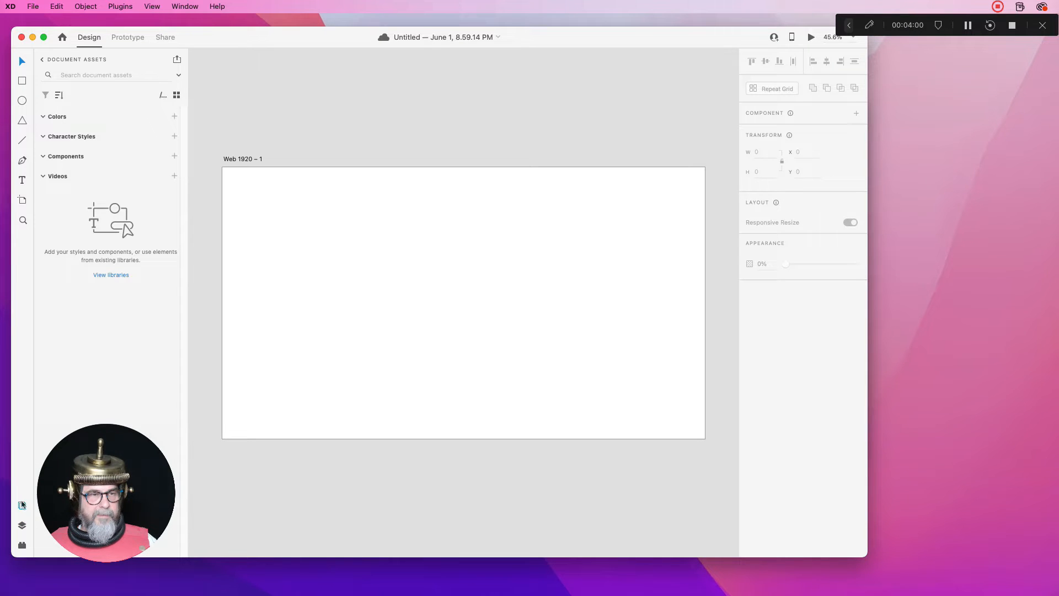
{"action": "left_click", "coordinate": [177, 75]}
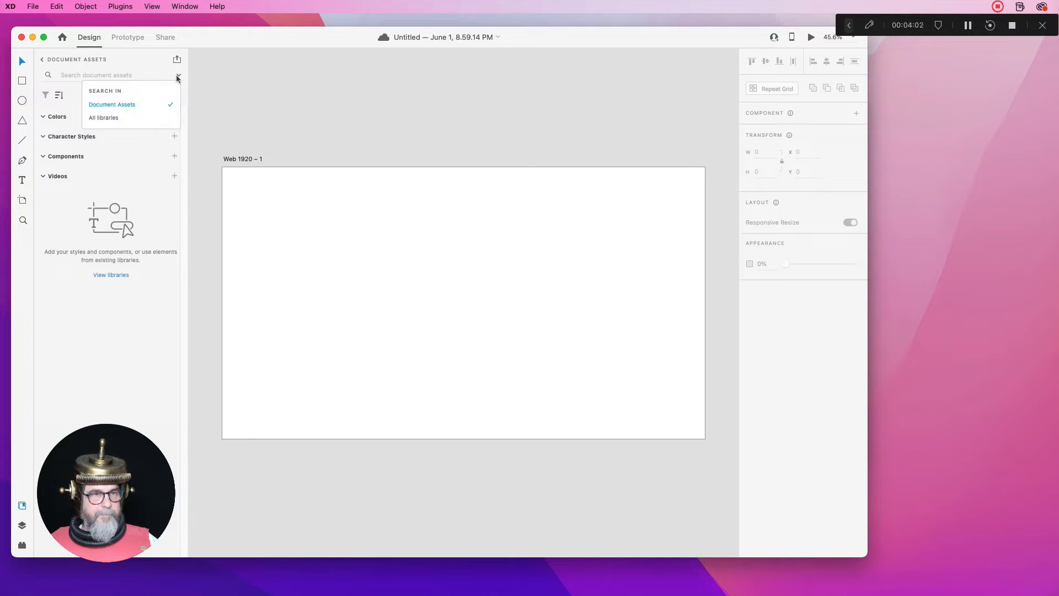
{"action": "left_click", "coordinate": [105, 118]}
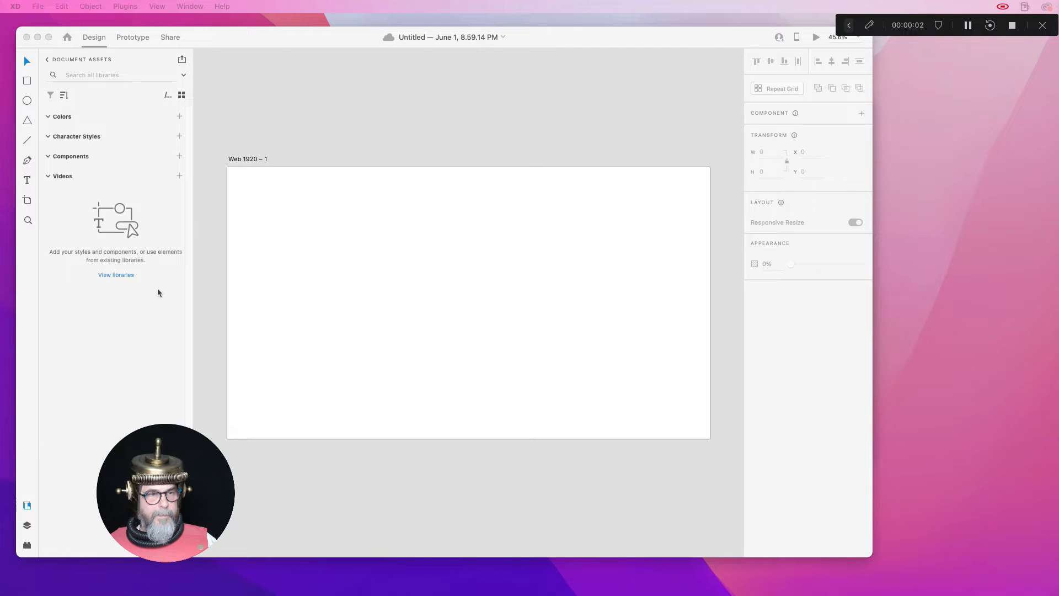
{"action": "left_click", "coordinate": [121, 273]}
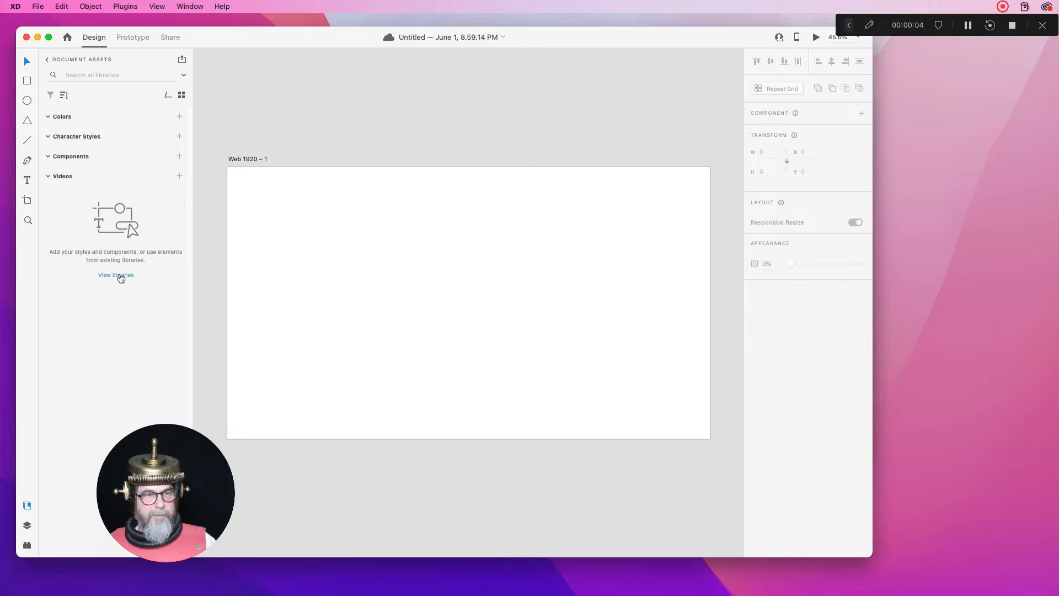
{"action": "left_click", "coordinate": [120, 274]}
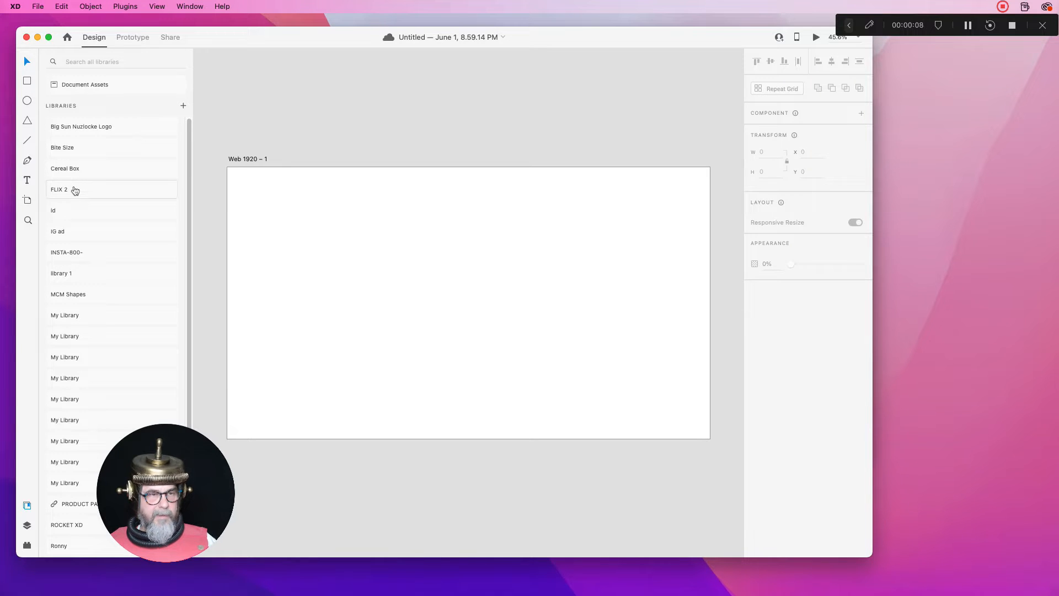
{"action": "left_click_drag", "start_coordinate": [189, 312], "coordinate": [190, 411]}
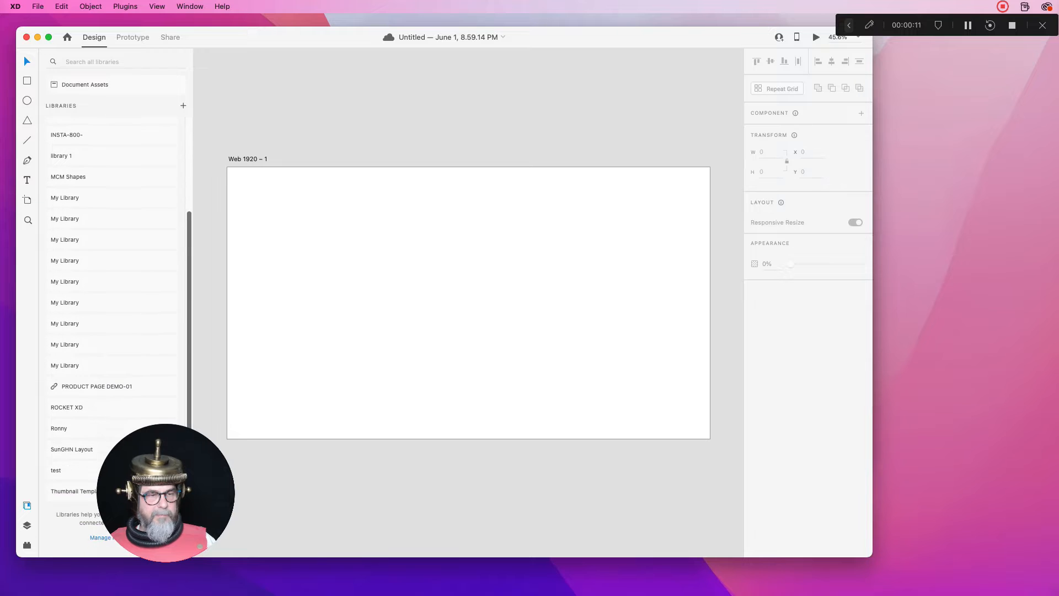
{"action": "left_click", "coordinate": [71, 407]}
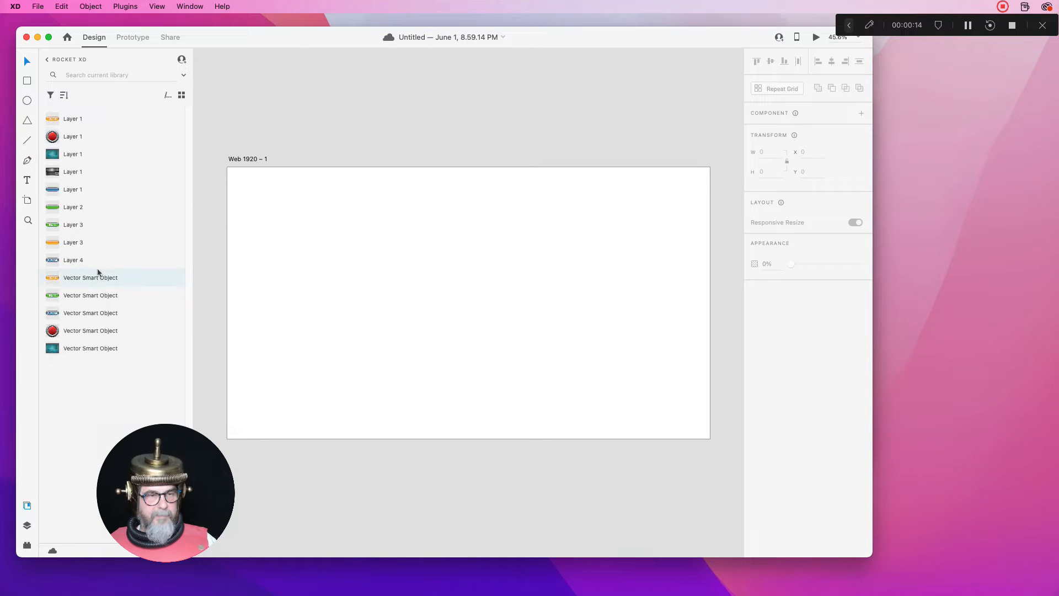
Place the dark metal panel image (Layer 1, 1920 x 1080 px) from the library as the artboard's full background.
{"action": "mouse_move", "coordinate": [51, 173]}
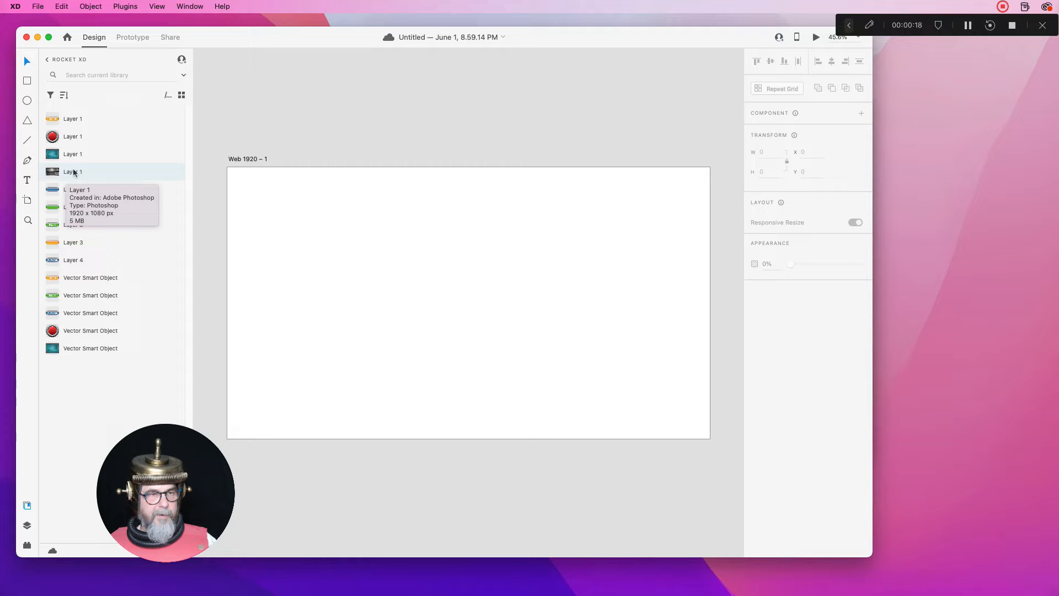
{"action": "left_click_drag", "start_coordinate": [49, 173], "coordinate": [287, 184]}
{"action": "left_click", "coordinate": [538, 112]}
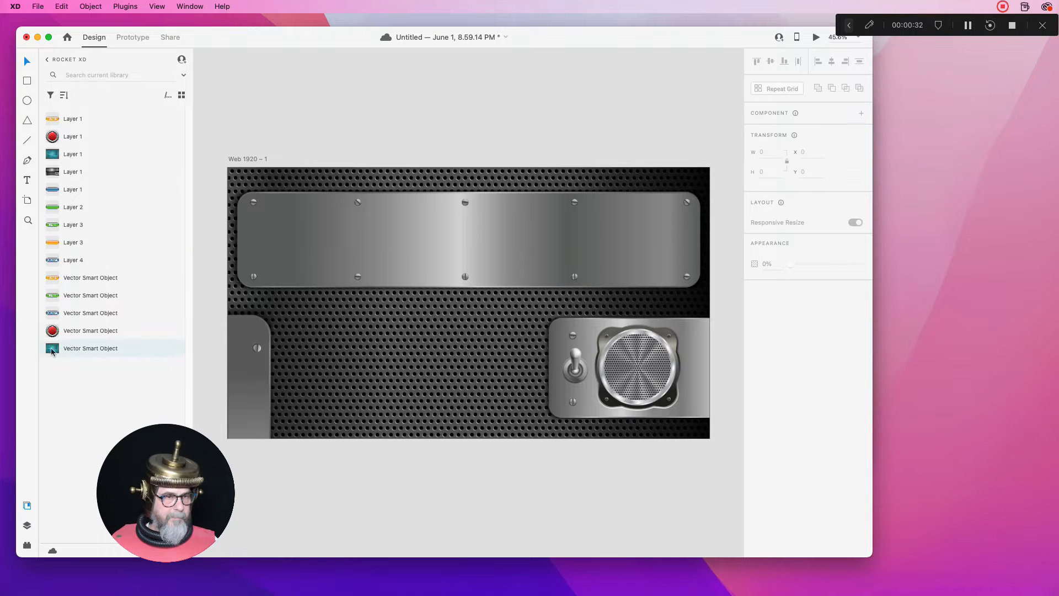
{"action": "left_click_drag", "start_coordinate": [52, 155], "coordinate": [358, 276]}
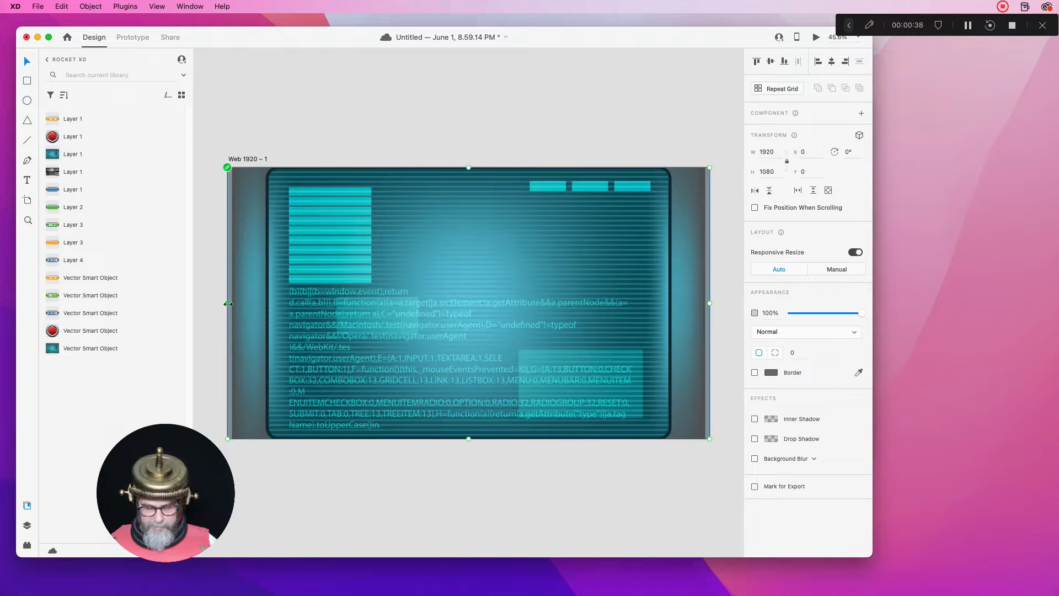
{"action": "left_click_drag", "start_coordinate": [228, 303], "coordinate": [344, 300]}
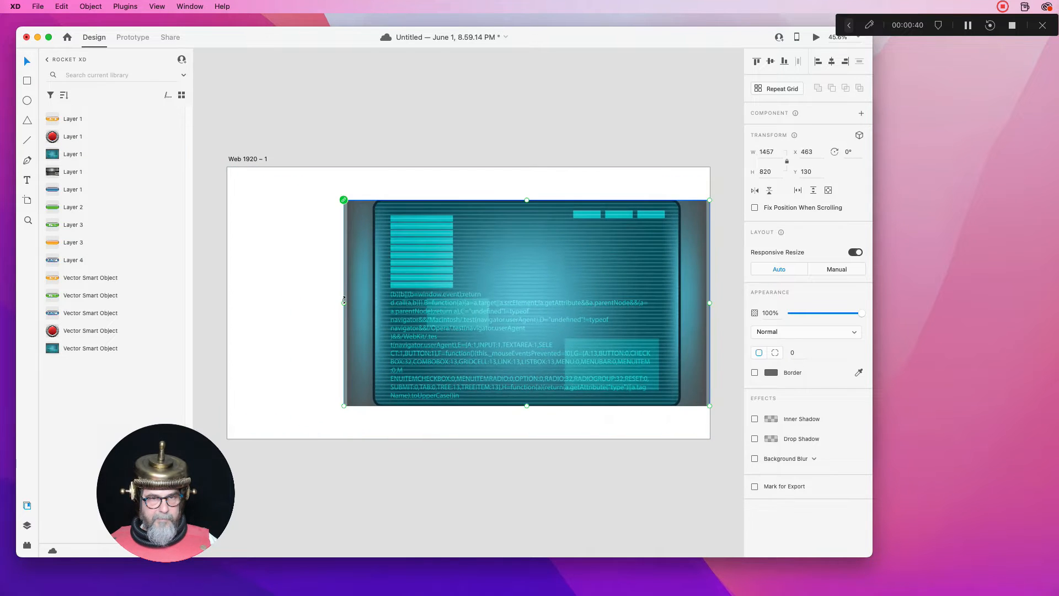
{"action": "key", "text": "super+z"}
{"action": "key", "text": "super+z"}
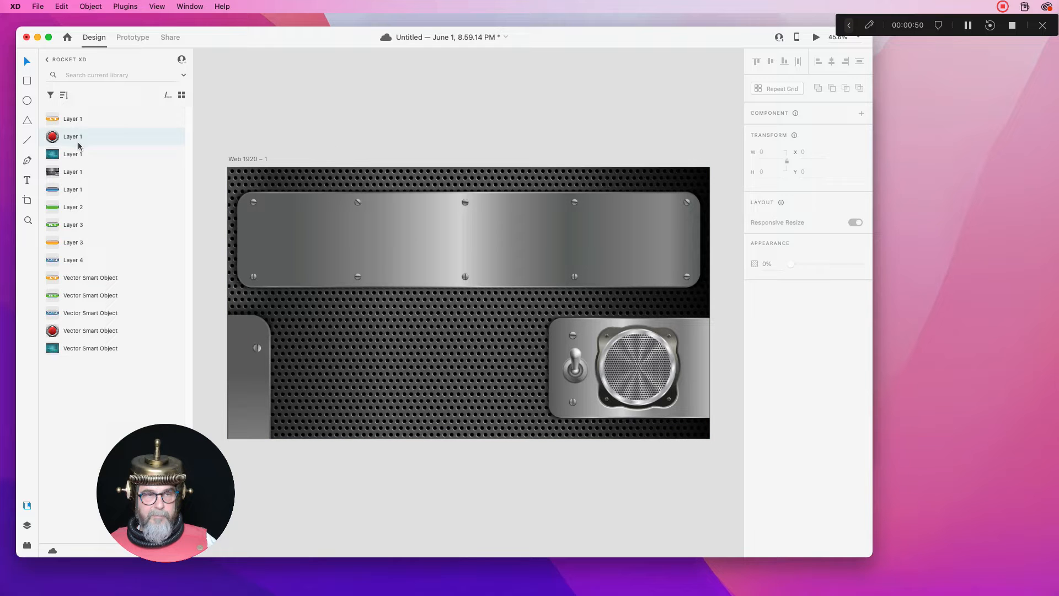
Place the framed teal monitor image (Layer 1) from the library and position it in the lower middle of the metal panel.
{"action": "left_click_drag", "start_coordinate": [56, 154], "coordinate": [422, 203]}
{"action": "left_click_drag", "start_coordinate": [53, 154], "coordinate": [273, 235]}
{"action": "left_click_drag", "start_coordinate": [577, 229], "coordinate": [407, 210]}
{"action": "left_click", "coordinate": [494, 140]}
{"action": "left_click", "coordinate": [435, 321]}
{"action": "left_click_drag", "start_coordinate": [435, 321], "coordinate": [442, 331]}
{"action": "left_click", "coordinate": [428, 144]}
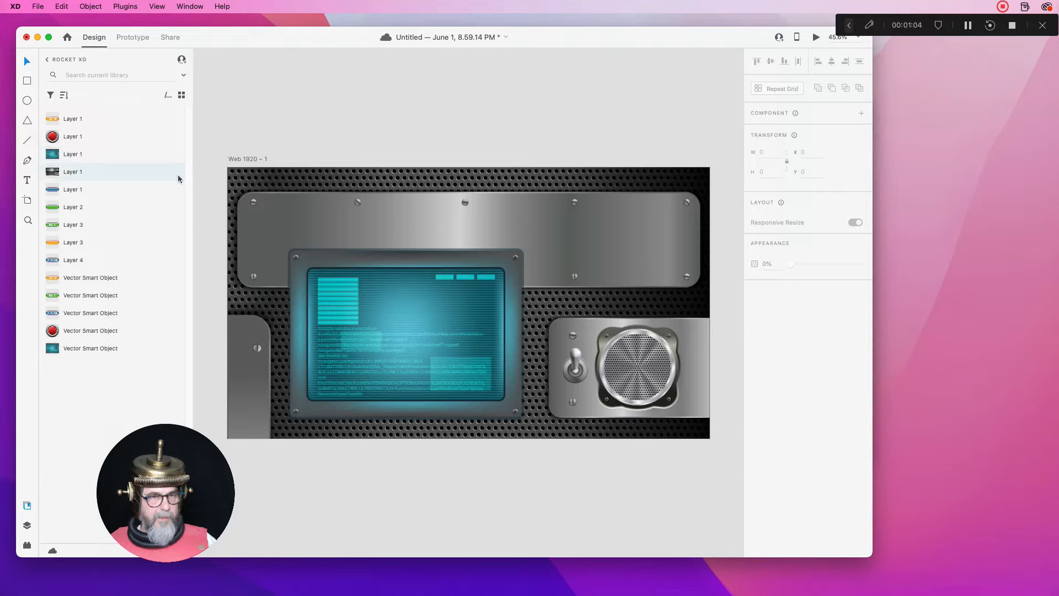
Shift the metal background aside and place the round red button image (457 x 457 px) at about X 1406, Y 97.
{"action": "left_click_drag", "start_coordinate": [248, 184], "coordinate": [505, 187]}
{"action": "left_click_drag", "start_coordinate": [53, 136], "coordinate": [325, 194]}
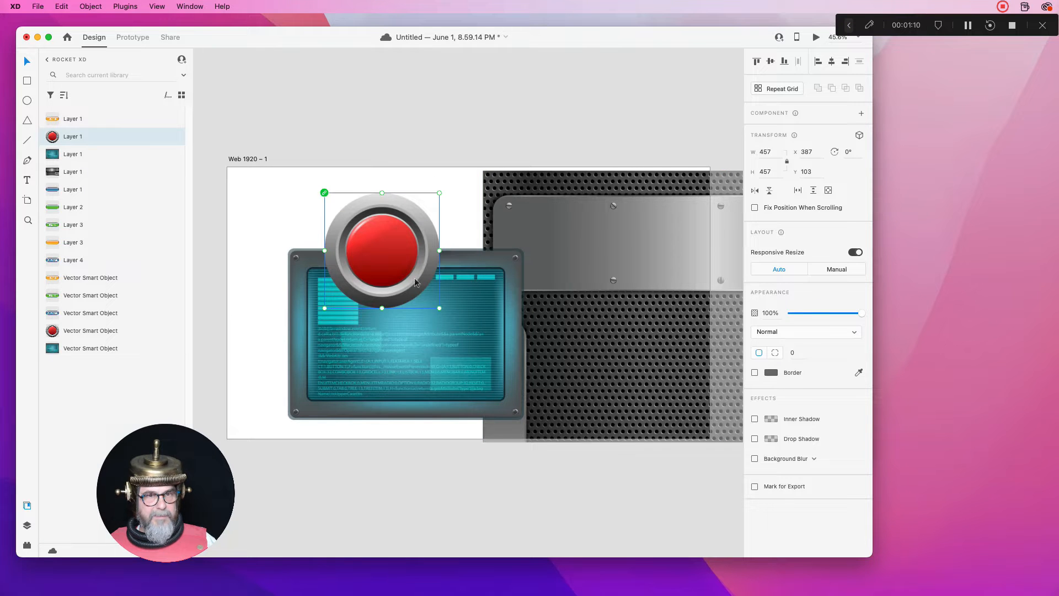
{"action": "left_click_drag", "start_coordinate": [393, 258], "coordinate": [648, 258]}
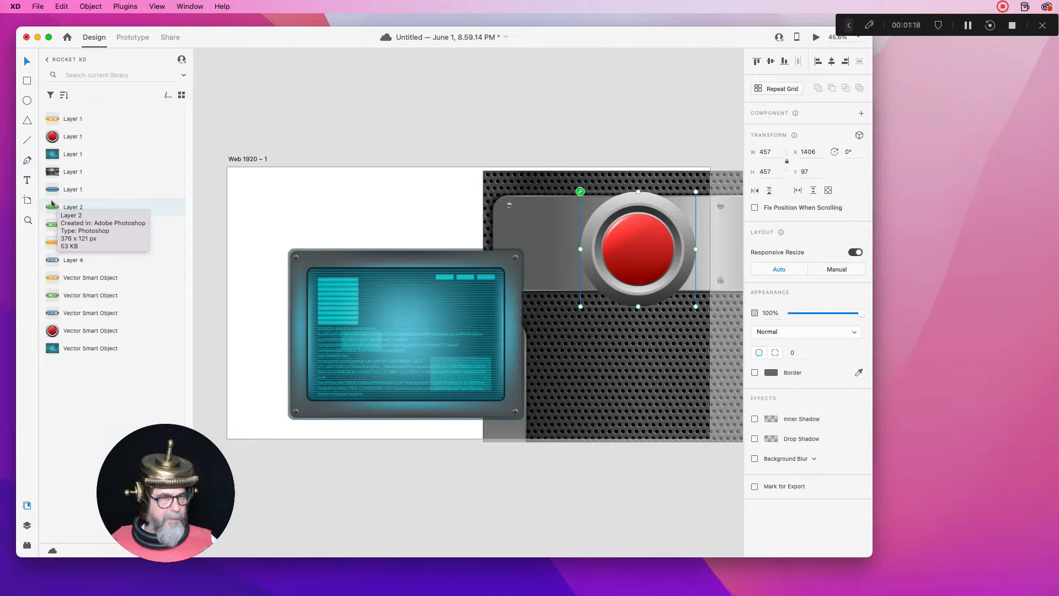
Place the blank blue (Layer 1), green (Layer 2) and orange (Layer 3) pill button images above the monitor.
{"action": "left_click_drag", "start_coordinate": [72, 189], "coordinate": [284, 216]}
{"action": "left_click_drag", "start_coordinate": [55, 209], "coordinate": [292, 194]}
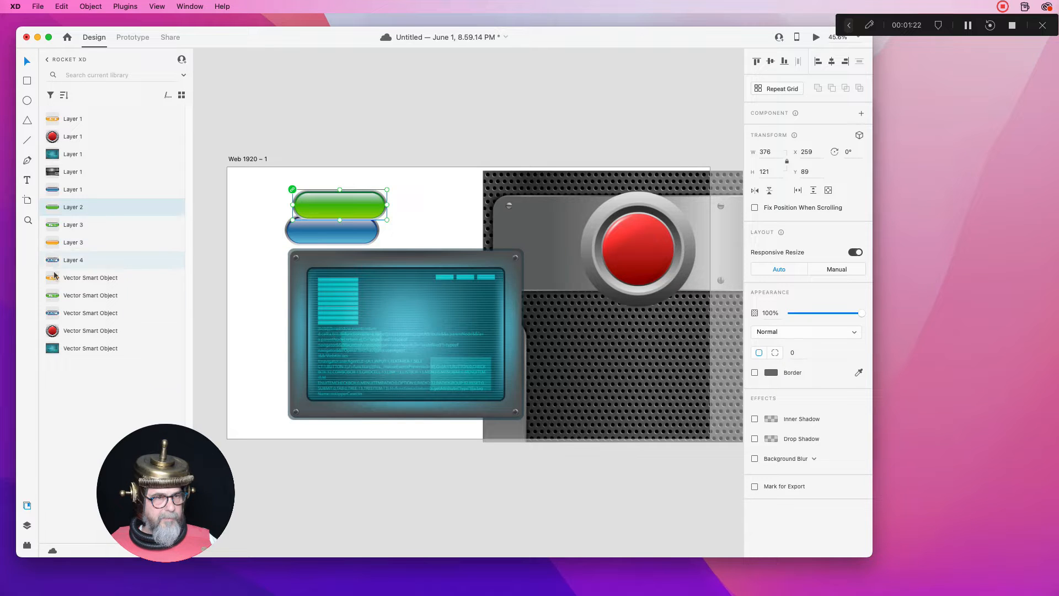
{"action": "left_click_drag", "start_coordinate": [56, 243], "coordinate": [441, 211]}
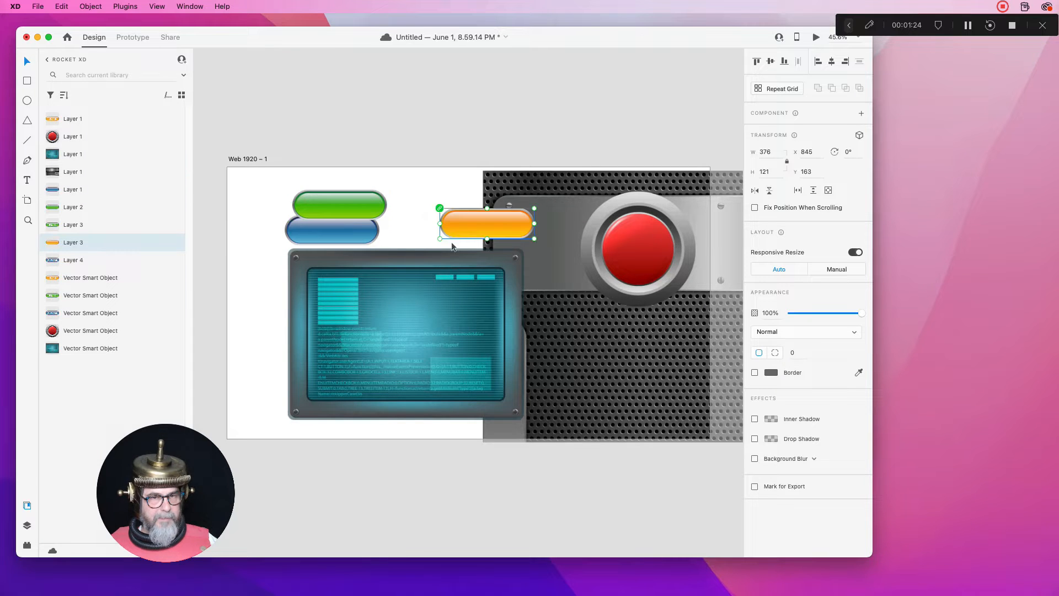
Move the metal background image back to X 0, Y 0 so it fills the artboard.
{"action": "left_click", "coordinate": [601, 352]}
{"action": "left_click_drag", "start_coordinate": [605, 353], "coordinate": [384, 344]}
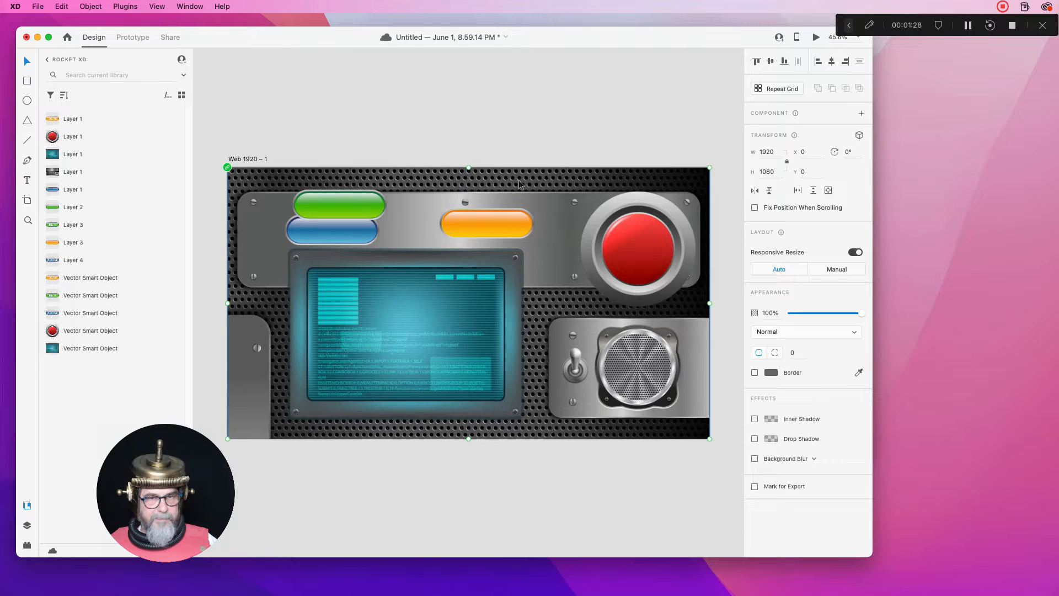
{"action": "left_click", "coordinate": [516, 91]}
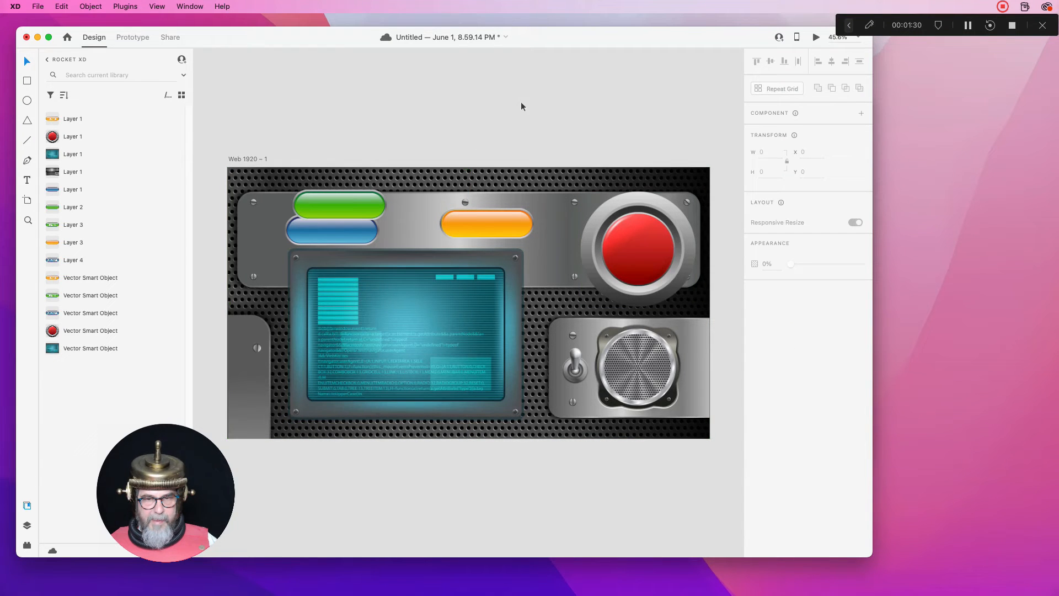
Line up the pill buttons in one row at Y 163, with blue at X 112, green at X 536 and orange to their right.
{"action": "left_click_drag", "start_coordinate": [321, 205], "coordinate": [427, 190]}
{"action": "left_click_drag", "start_coordinate": [325, 227], "coordinate": [294, 226]}
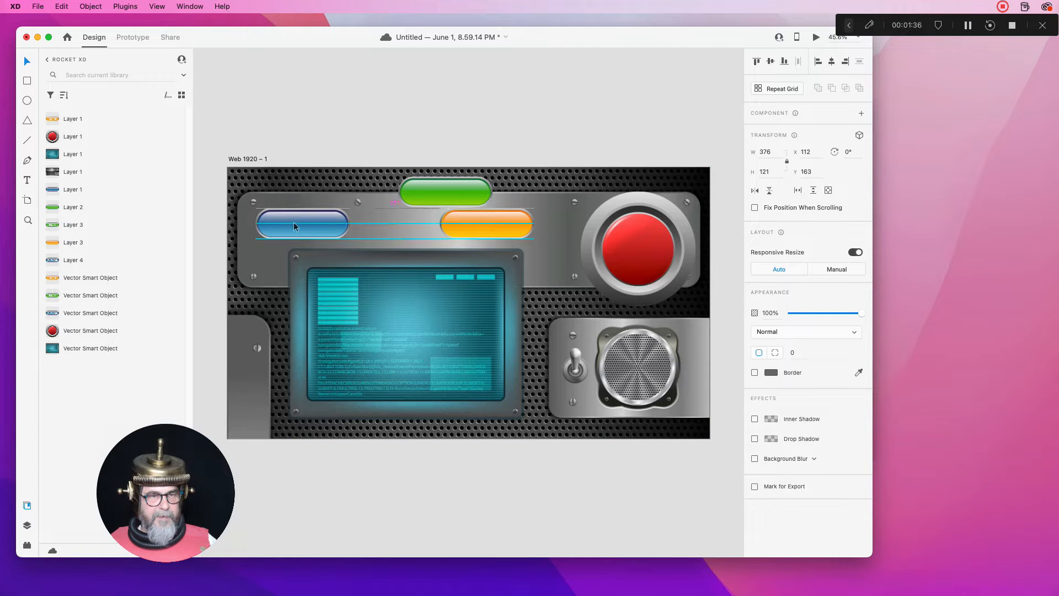
{"action": "left_click_drag", "start_coordinate": [492, 228], "coordinate": [524, 230]}
{"action": "left_click_drag", "start_coordinate": [441, 192], "coordinate": [404, 223]}
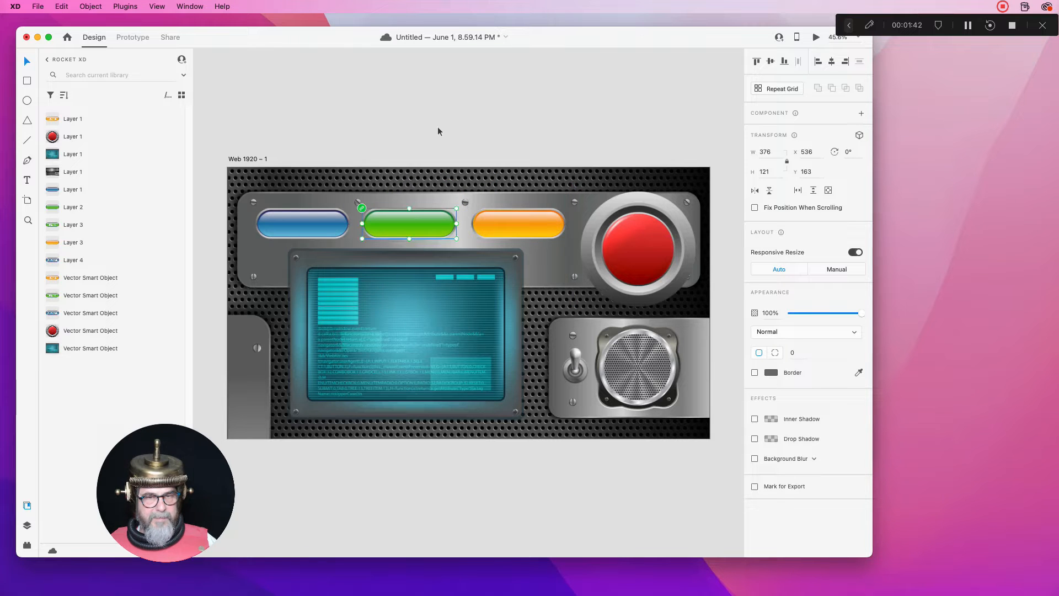
{"action": "left_click", "coordinate": [440, 130]}
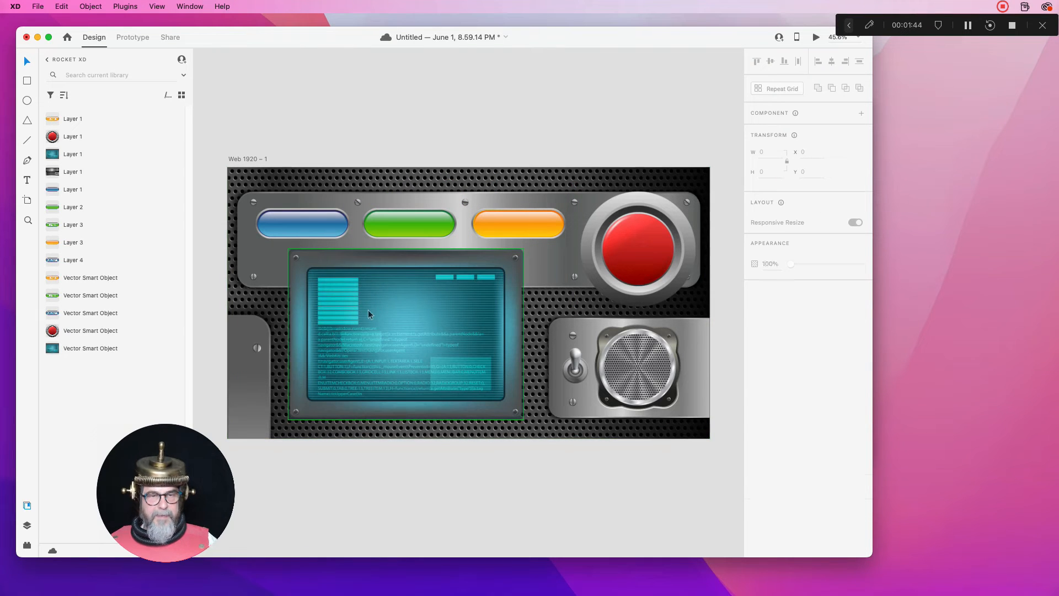
Move the teal monitor image slightly to X 255, Y 326.
{"action": "left_click_drag", "start_coordinate": [368, 310], "coordinate": [370, 312]}
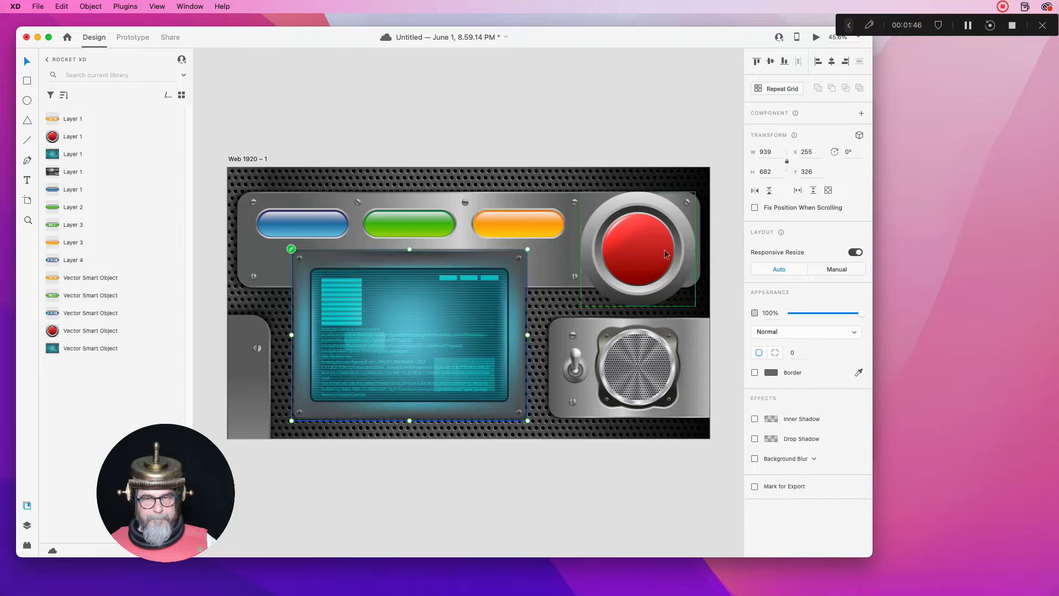
{"action": "left_click", "coordinate": [302, 225]}
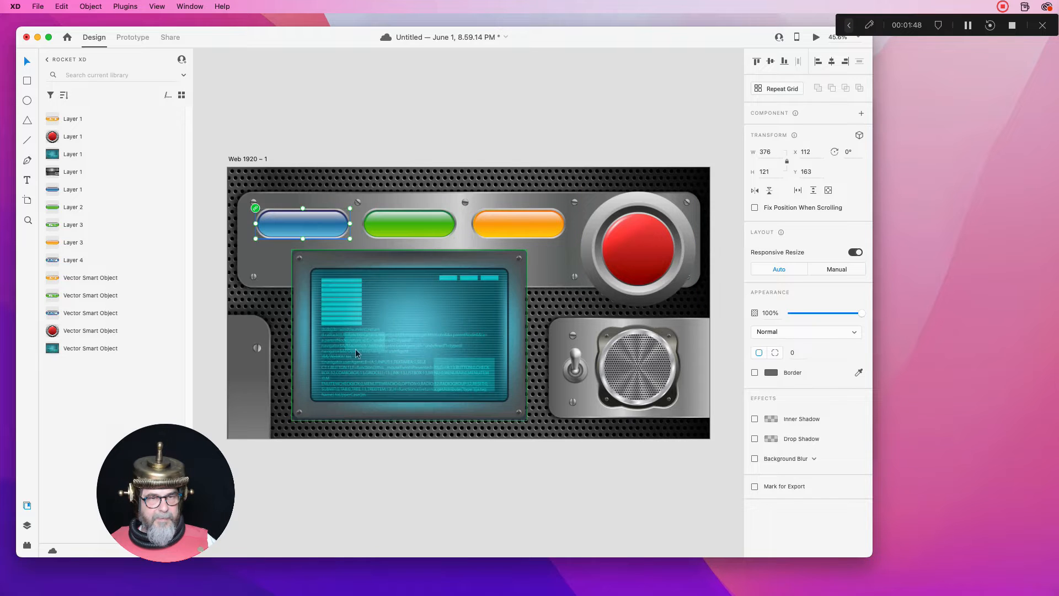
{"action": "left_click", "coordinate": [630, 234]}
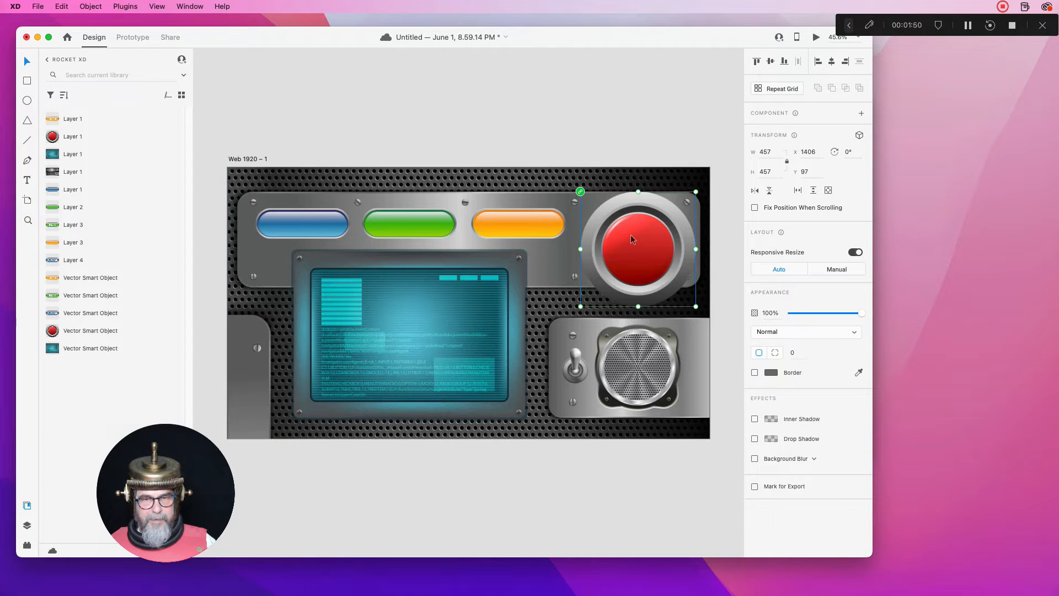
{"action": "left_click", "coordinate": [524, 137]}
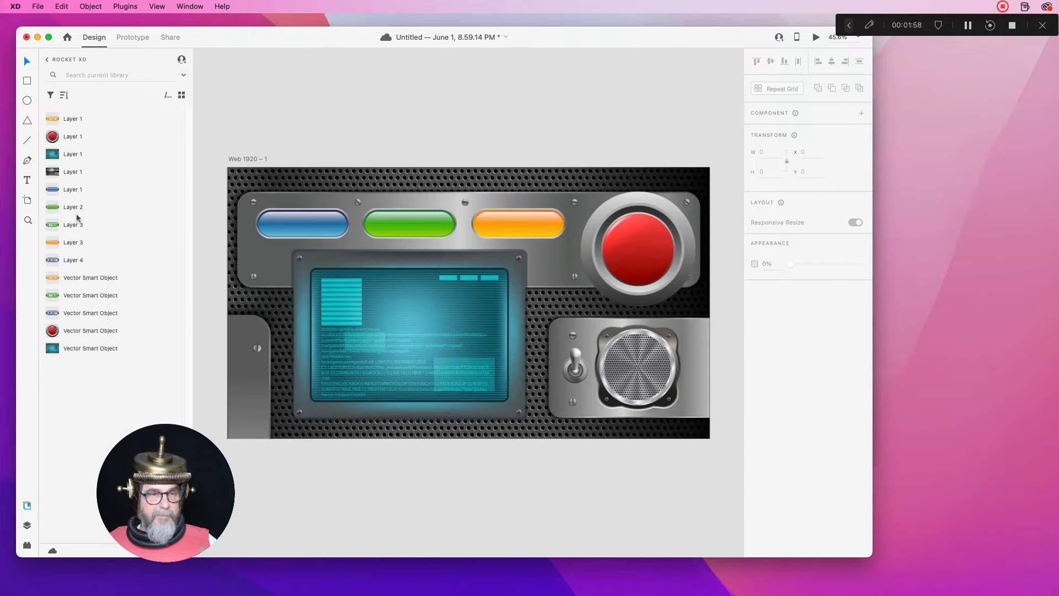
Draw a white rectangle about 798 x 539 px over the monitor's screen and round its corners to about 39.
{"action": "mouse_move", "coordinate": [75, 178]}
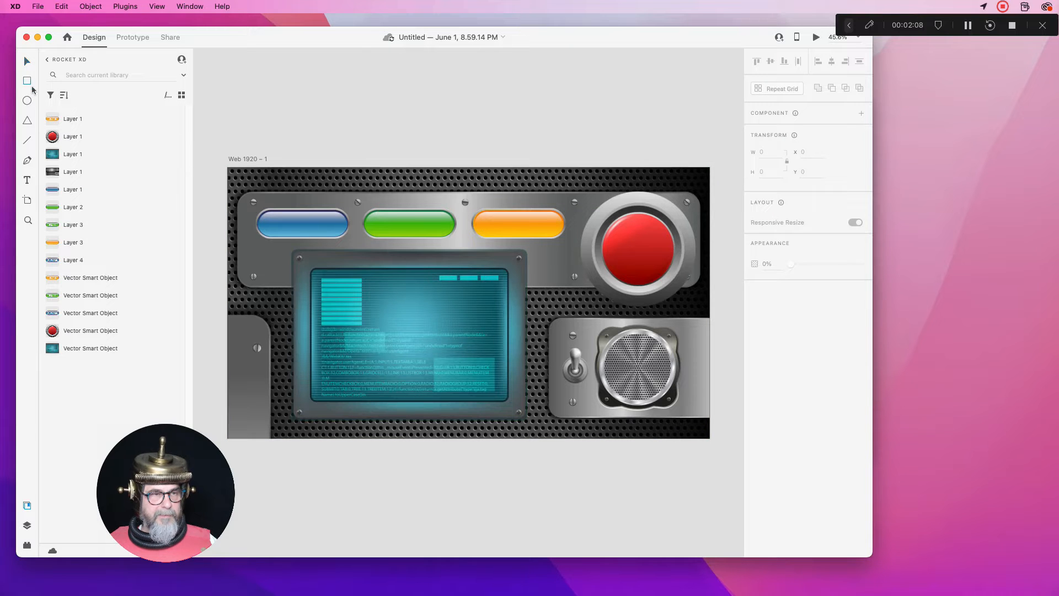
{"action": "mouse_move", "coordinate": [309, 268]}
{"action": "left_mouse_down"}
{"action": "mouse_move", "coordinate": [439, 369]}
{"action": "mouse_move", "coordinate": [510, 406]}
{"action": "left_mouse_up"}
{"action": "left_click_drag", "start_coordinate": [316, 273], "coordinate": [319, 275]}
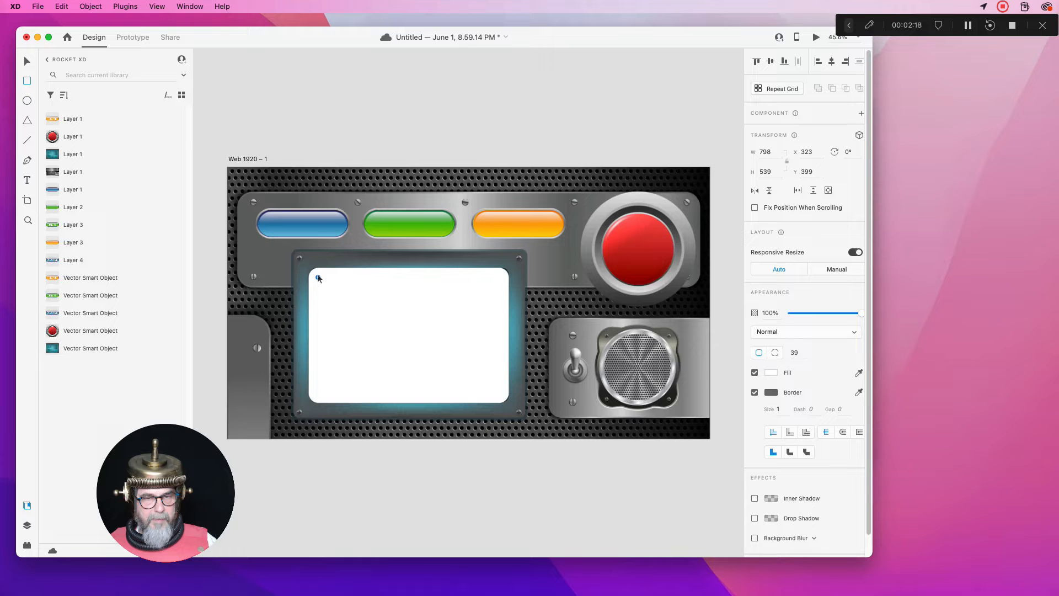
Shrink the white rounded rectangle to sit inside the monitor's screen edges and undo the stray small rectangle.
{"action": "left_click_drag", "start_coordinate": [318, 278], "coordinate": [319, 273]}
{"action": "left_click_drag", "start_coordinate": [508, 403], "coordinate": [505, 400]}
{"action": "left_click_drag", "start_coordinate": [472, 351], "coordinate": [469, 347]}
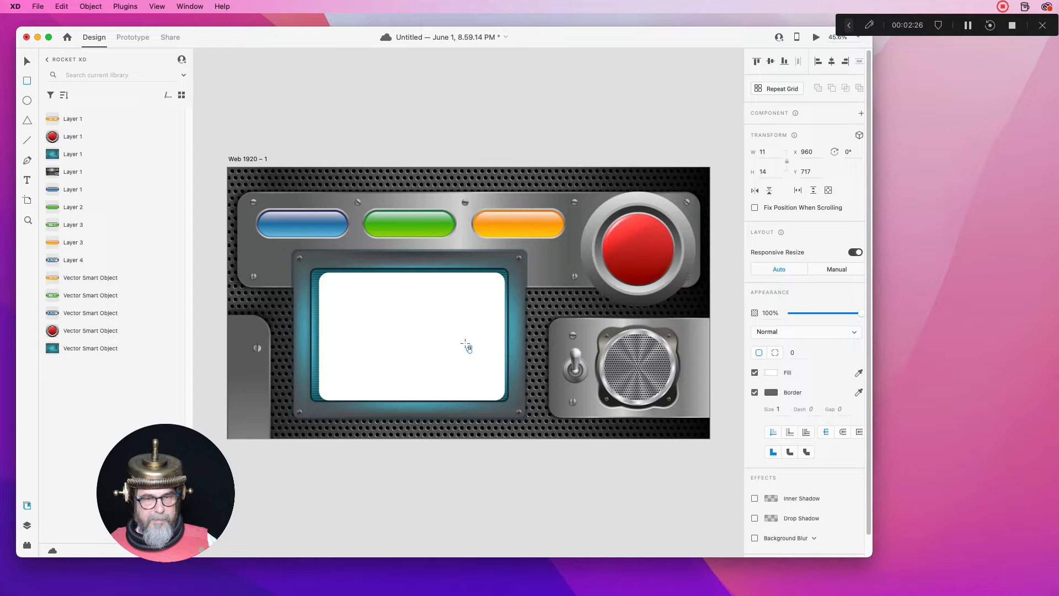
{"action": "key", "text": "super+z"}
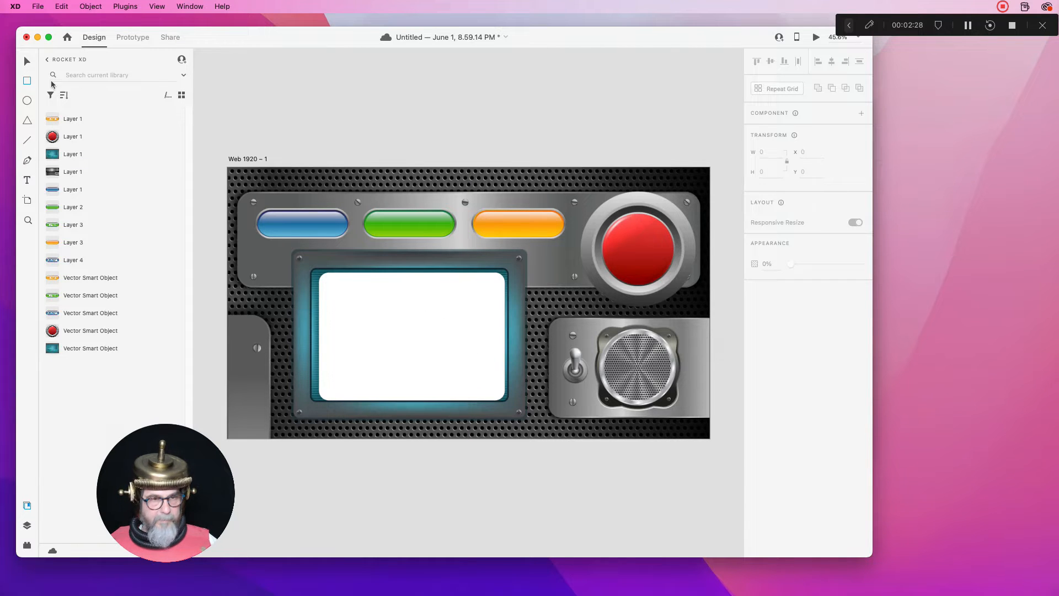
Resize the white rounded rectangle to 774 x 517 px with a corner radius of 24 to fit the monitor's screen.
{"action": "left_click", "coordinate": [335, 287]}
{"action": "left_click_drag", "start_coordinate": [330, 284], "coordinate": [345, 286]}
{"action": "left_click_drag", "start_coordinate": [499, 335], "coordinate": [506, 336]}
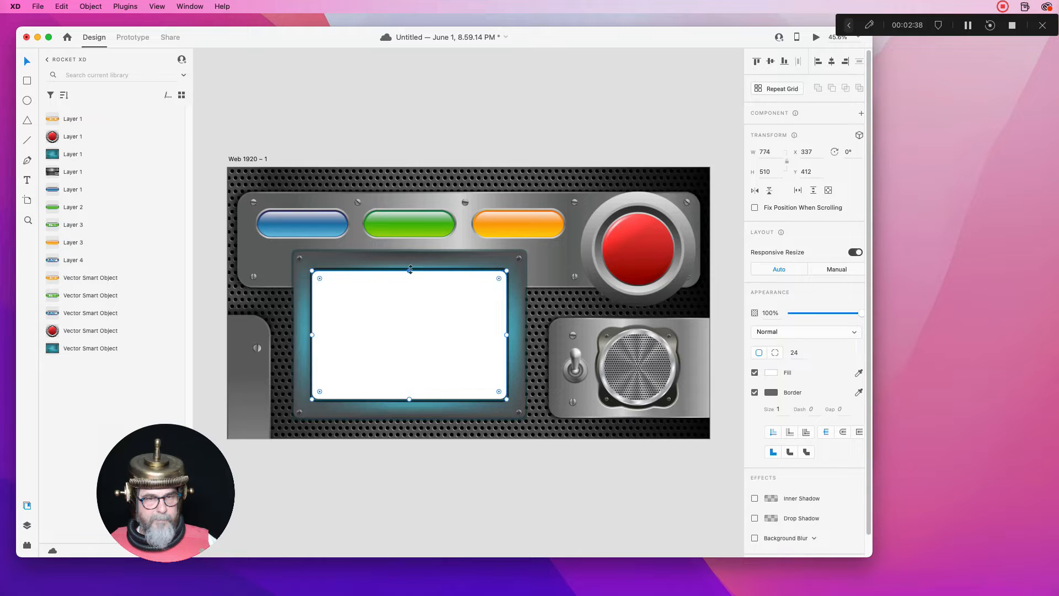
{"action": "left_click_drag", "start_coordinate": [410, 268], "coordinate": [410, 268]}
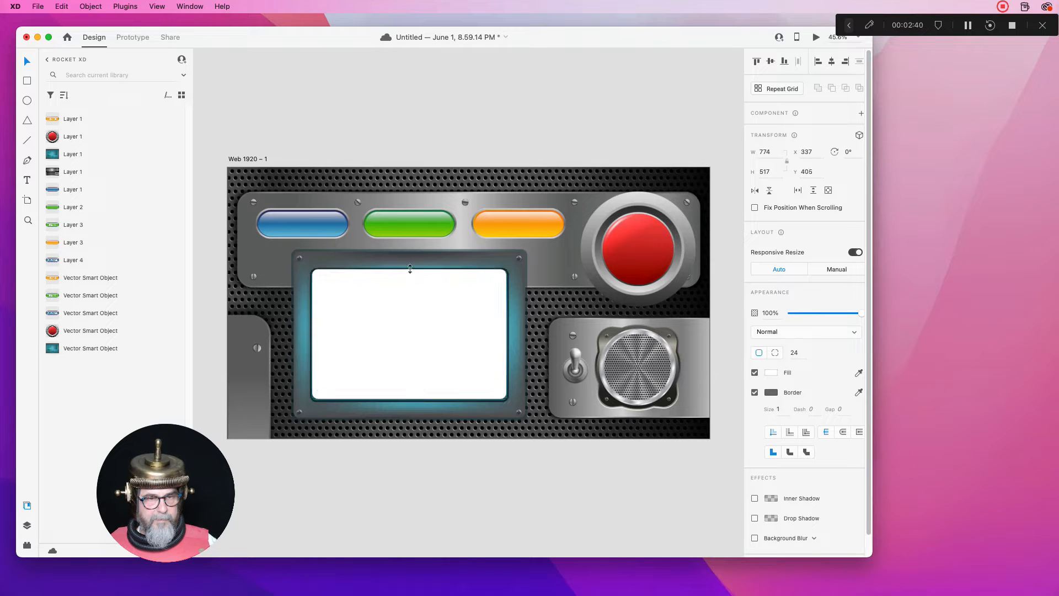
Center the white rectangle on the monitor's screen at X 338, Y 407.
{"action": "left_click", "coordinate": [411, 459]}
{"action": "left_click_drag", "start_coordinate": [395, 326], "coordinate": [388, 347]}
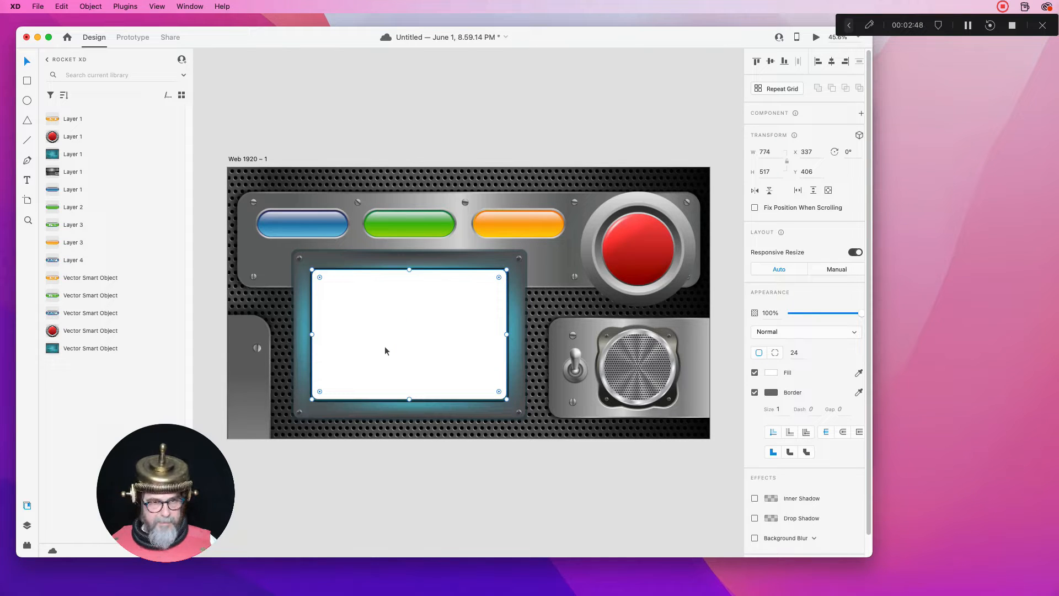
{"action": "left_click_drag", "start_coordinate": [385, 346], "coordinate": [387, 343]}
{"action": "left_click", "coordinate": [497, 114]}
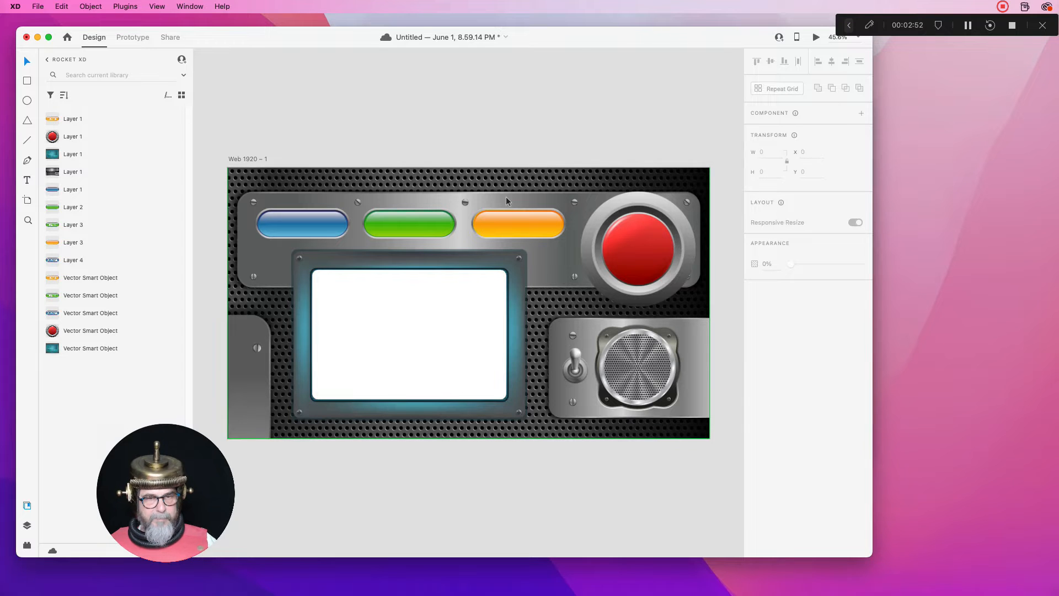
{"action": "left_click", "coordinate": [473, 320]}
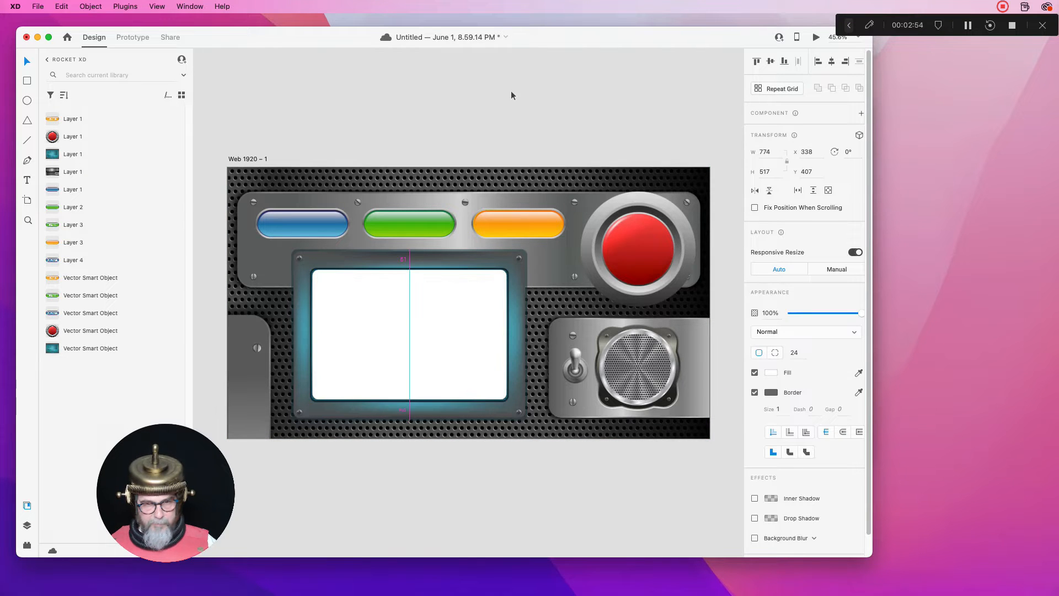
{"action": "left_click", "coordinate": [500, 107]}
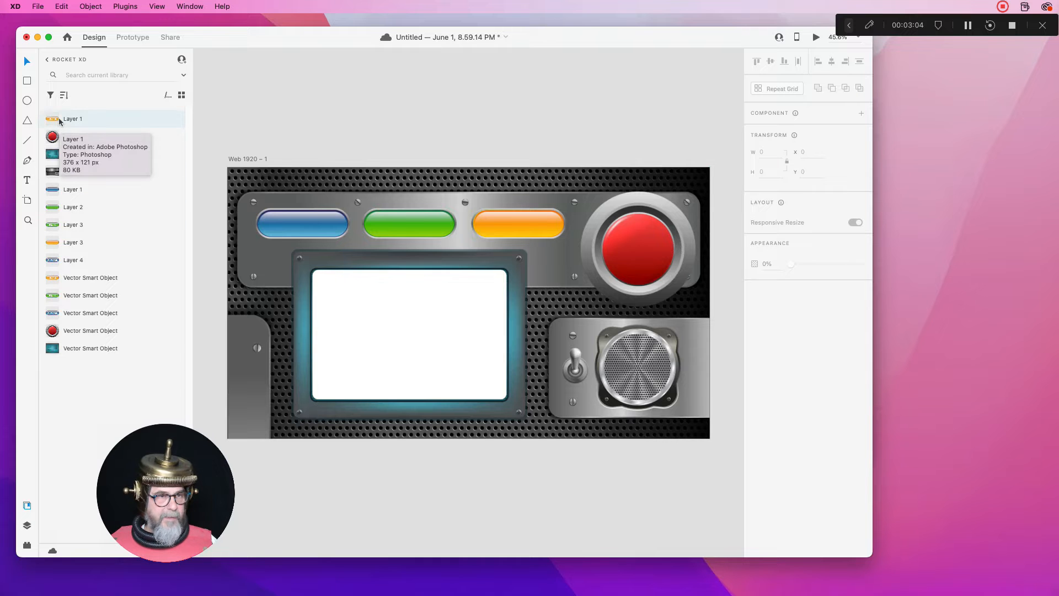
Add the text COMM on the blue pill button at about X 174, Y 213.
{"action": "left_click", "coordinate": [26, 180]}
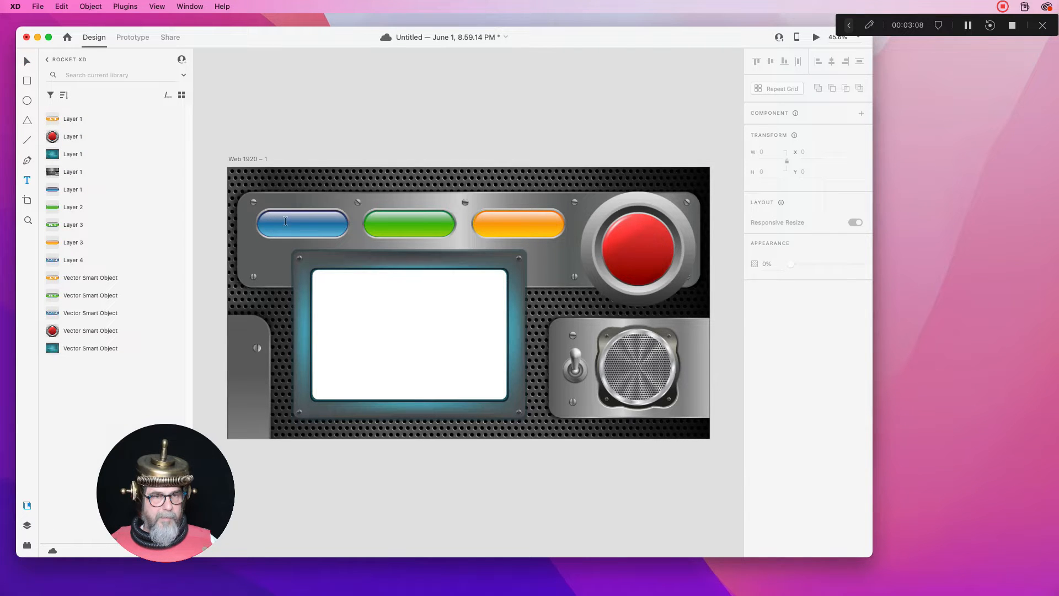
{"action": "left_click", "coordinate": [285, 221]}
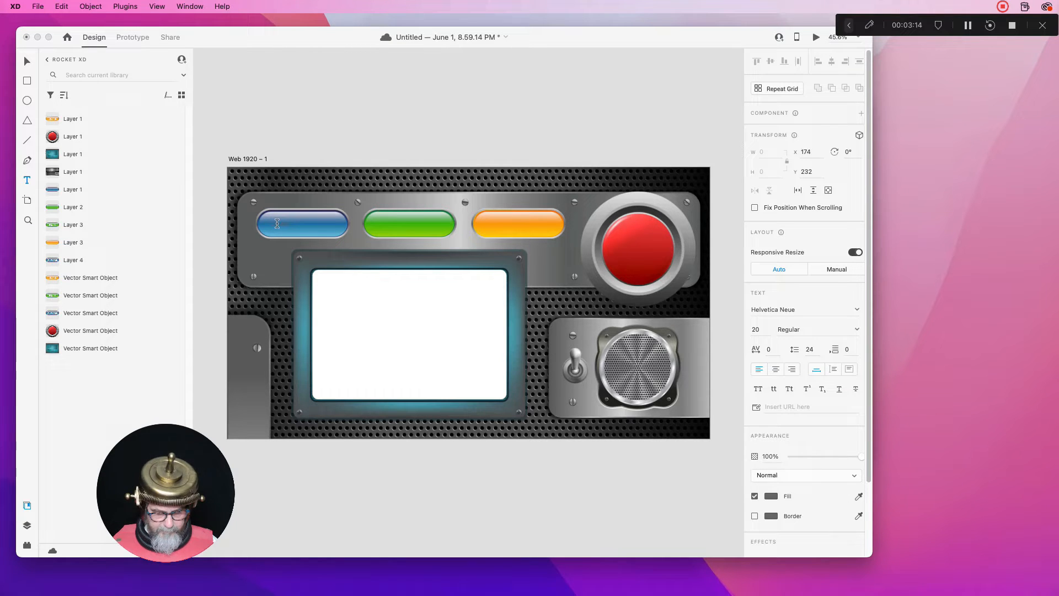
{"action": "type", "text": "Launch"}
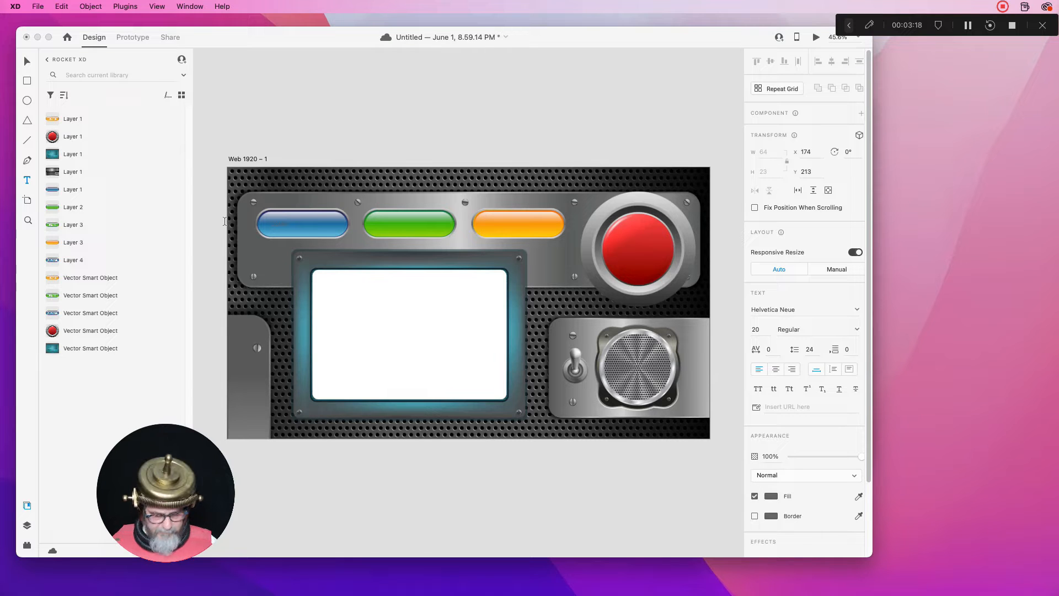
Set the fill color of the whole COMM text to #FFFFFF.
{"action": "key", "text": "super+a"}
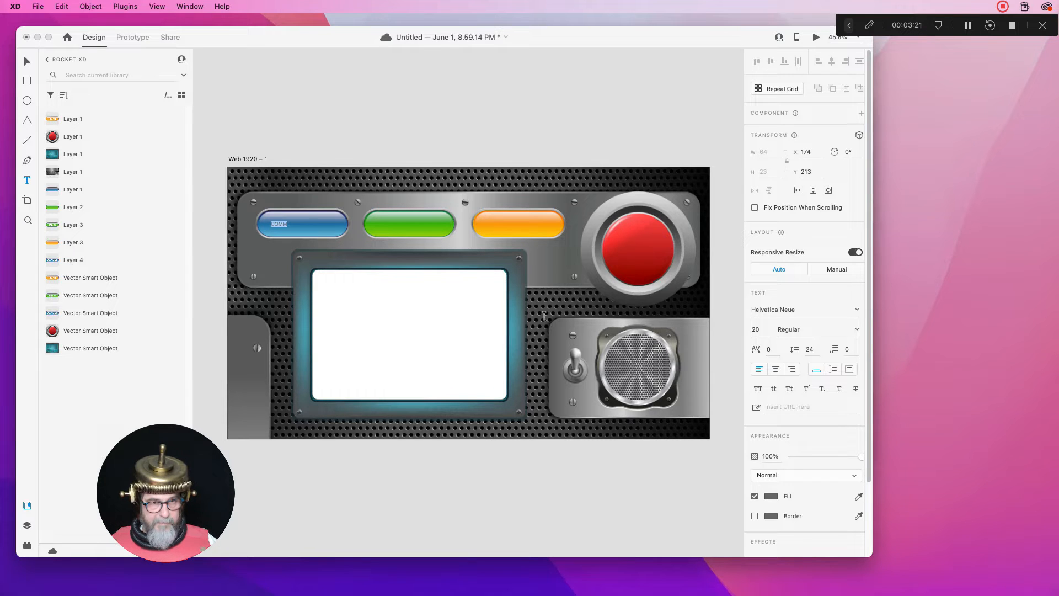
{"action": "left_click", "coordinate": [771, 497]}
{"action": "type", "text": "ffffff"}
{"action": "key", "text": "Return"}
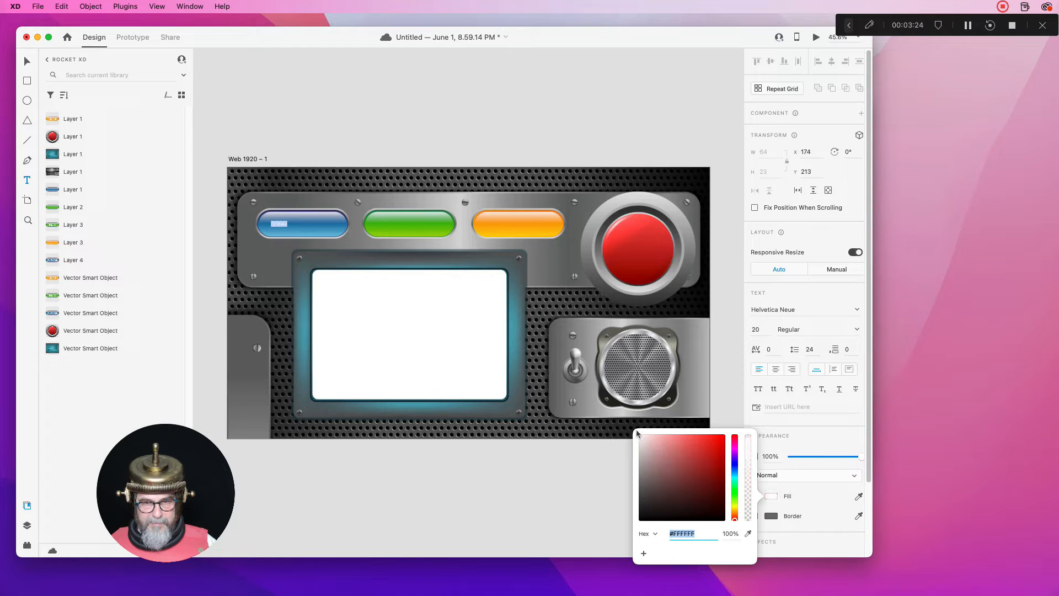
{"action": "key", "text": "Escape"}
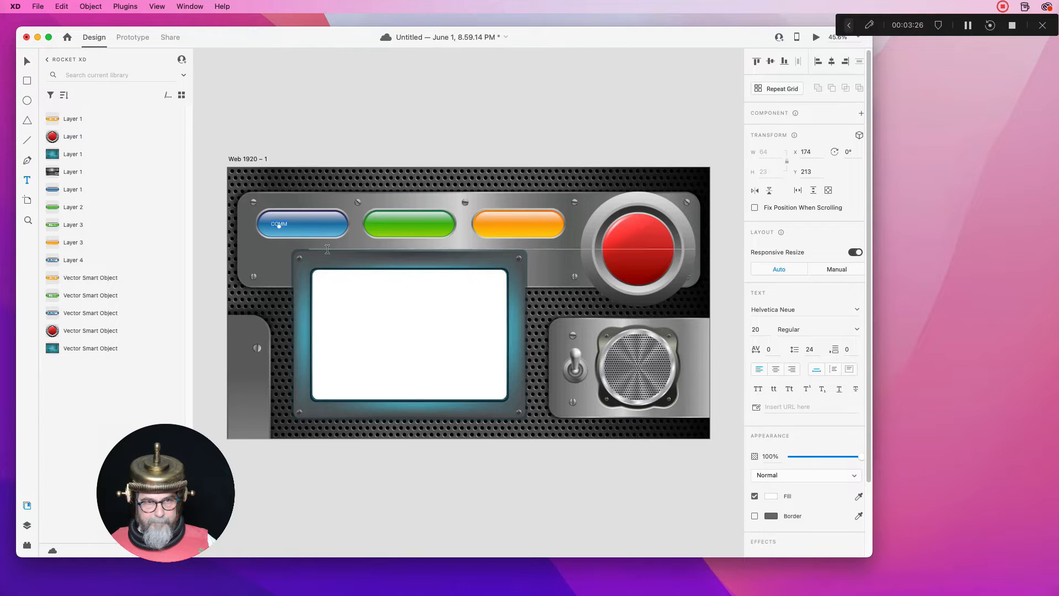
Set the font of the COMM text on the blue button to Steelfish Rounded.
{"action": "left_click_drag", "start_coordinate": [287, 227], "coordinate": [256, 226]}
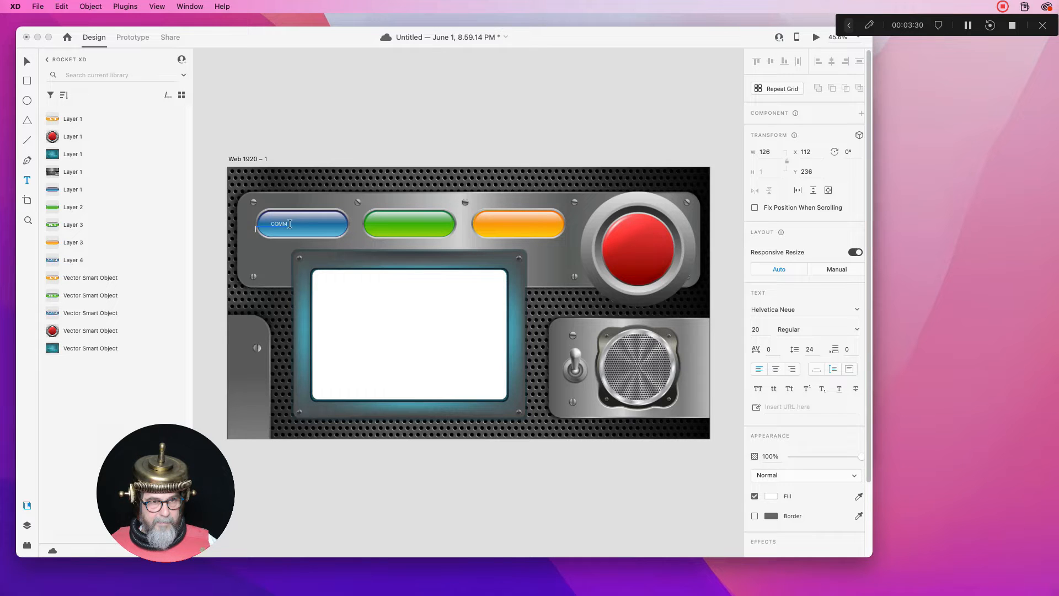
{"action": "left_click", "coordinate": [28, 61]}
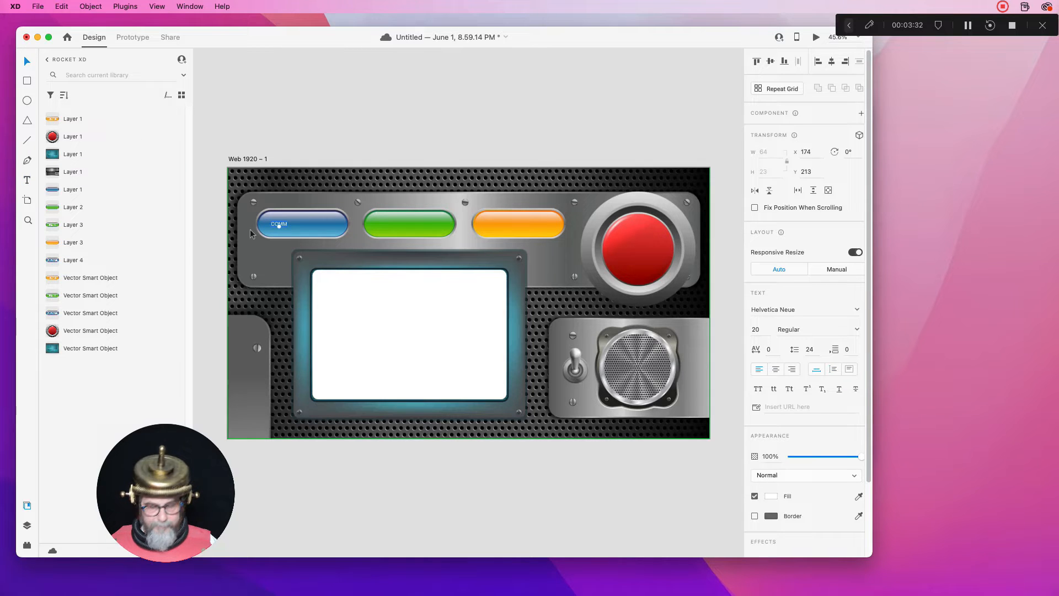
{"action": "double_click", "coordinate": [273, 222]}
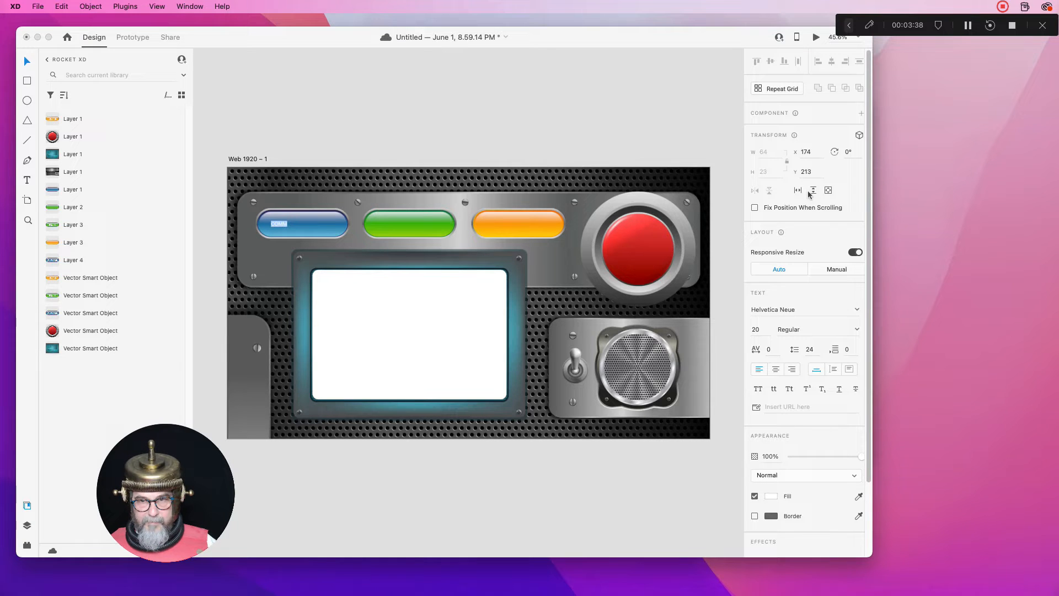
{"action": "left_click", "coordinate": [856, 310]}
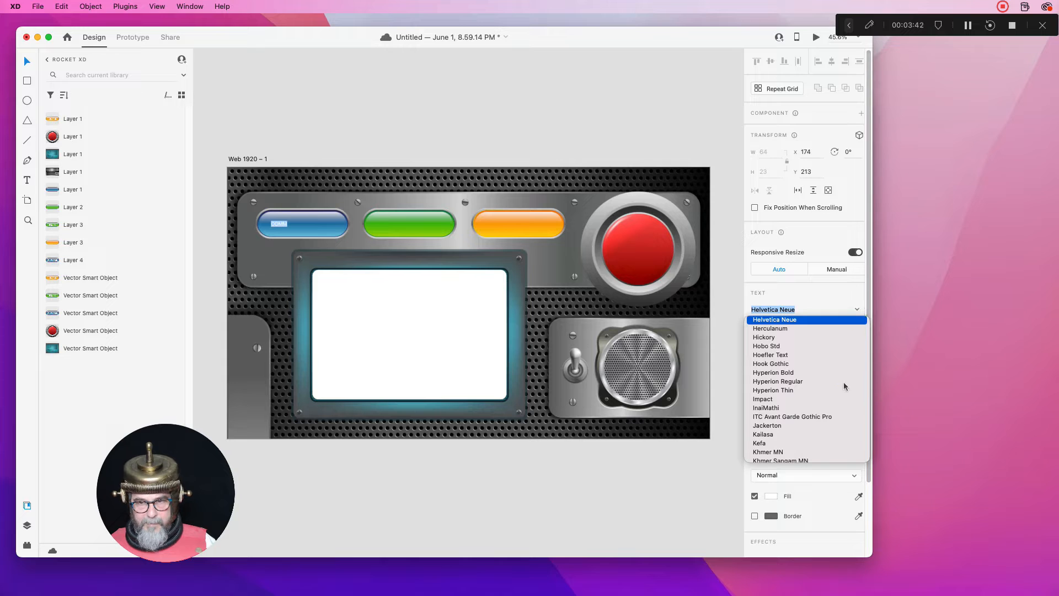
{"action": "left_click", "coordinate": [849, 425]}
{"action": "left_click", "coordinate": [857, 310]}
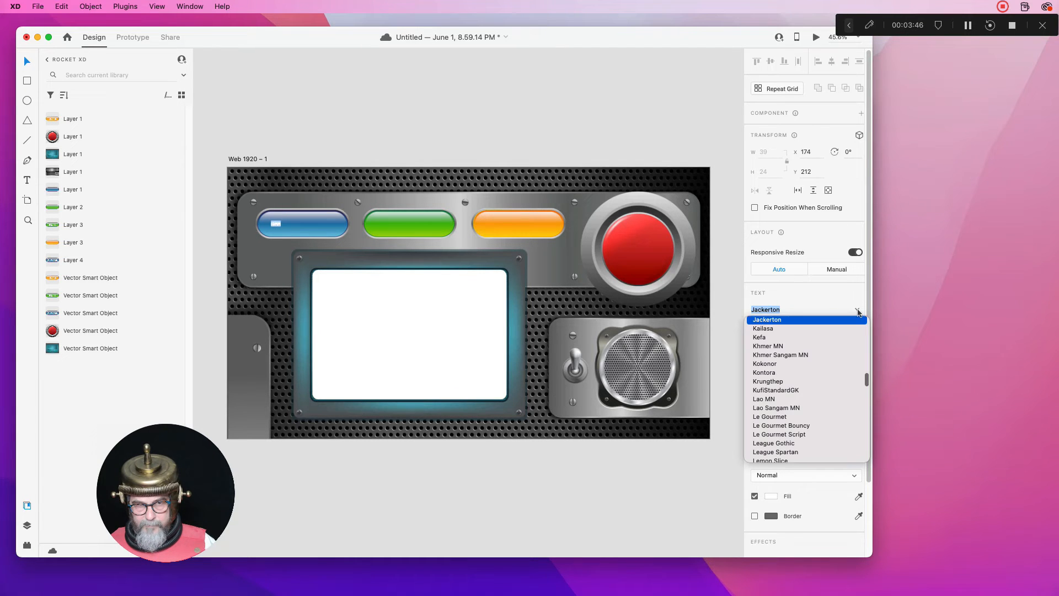
{"action": "left_click_drag", "start_coordinate": [867, 382], "coordinate": [859, 416]}
{"action": "scroll", "coordinate": [859, 416], "scroll_direction": "down", "scroll_amount": 3}
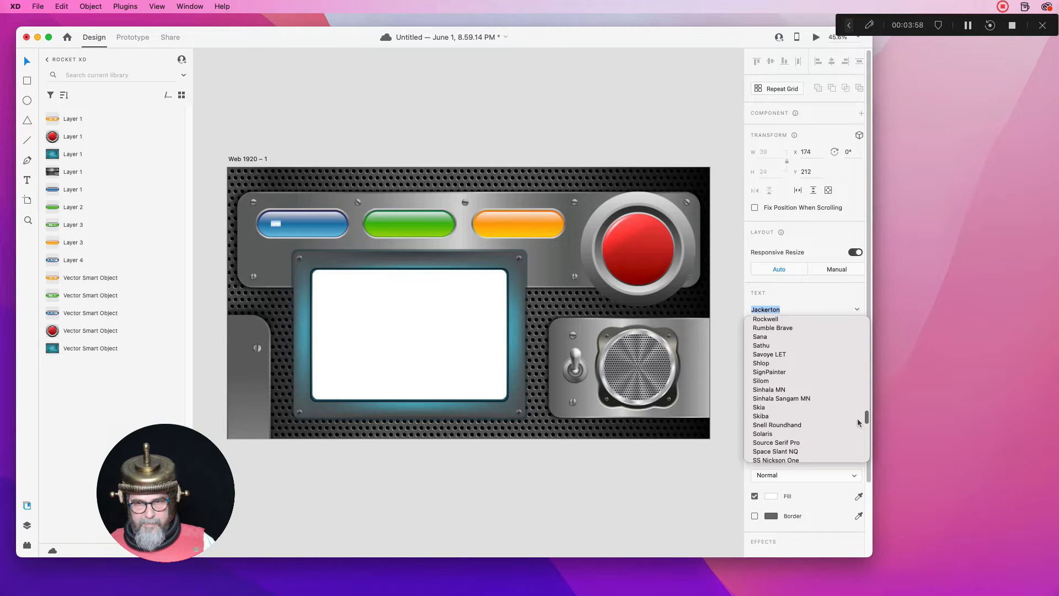
{"action": "scroll", "coordinate": [859, 424], "scroll_direction": "down", "scroll_amount": 3}
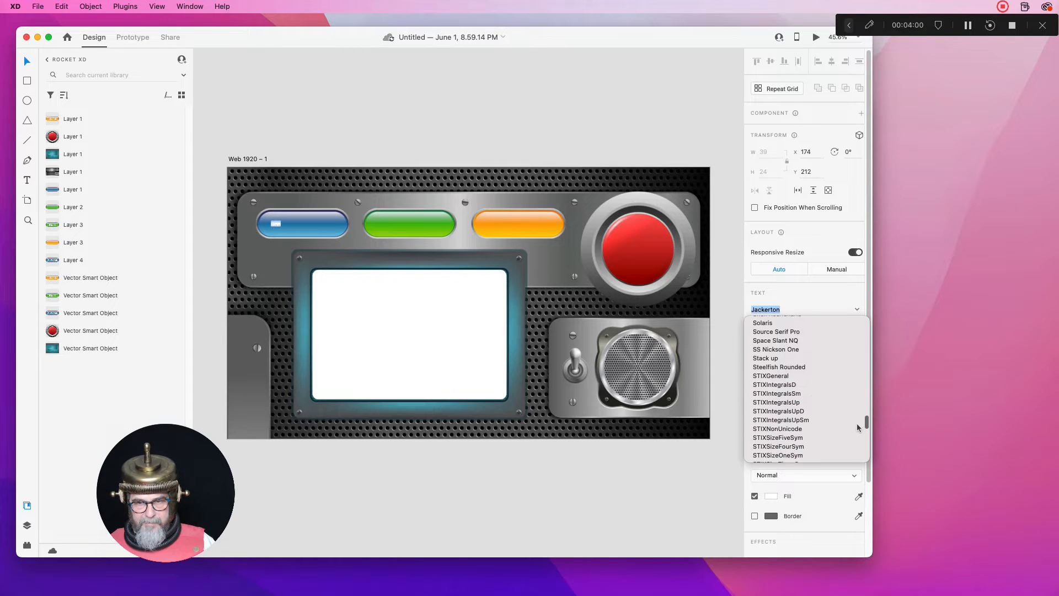
{"action": "scroll", "coordinate": [859, 428], "scroll_direction": "down", "scroll_amount": 2}
{"action": "scroll", "coordinate": [857, 430], "scroll_direction": "up", "scroll_amount": 2}
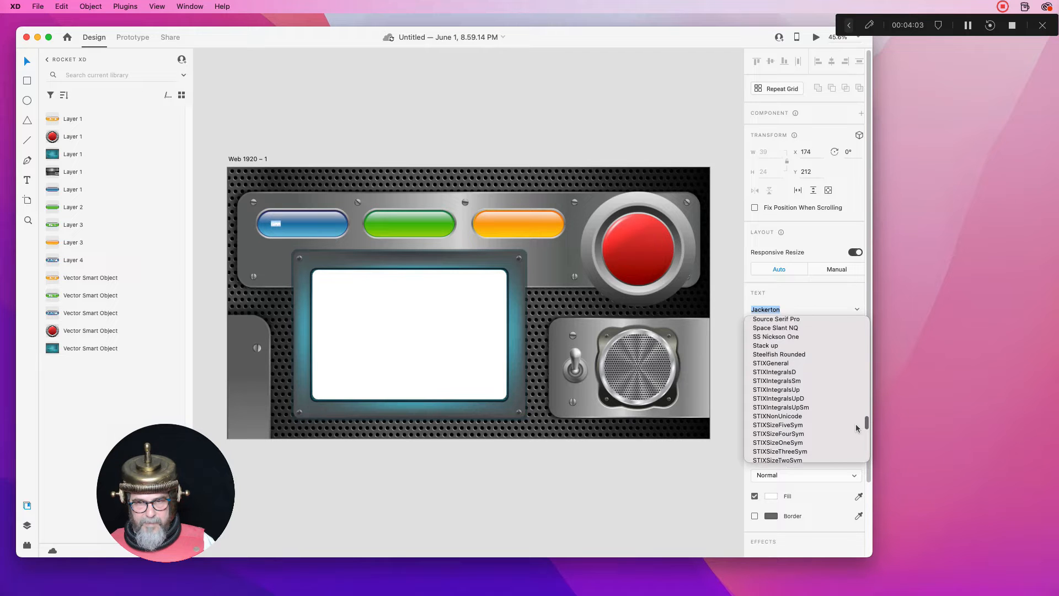
{"action": "left_click", "coordinate": [803, 356]}
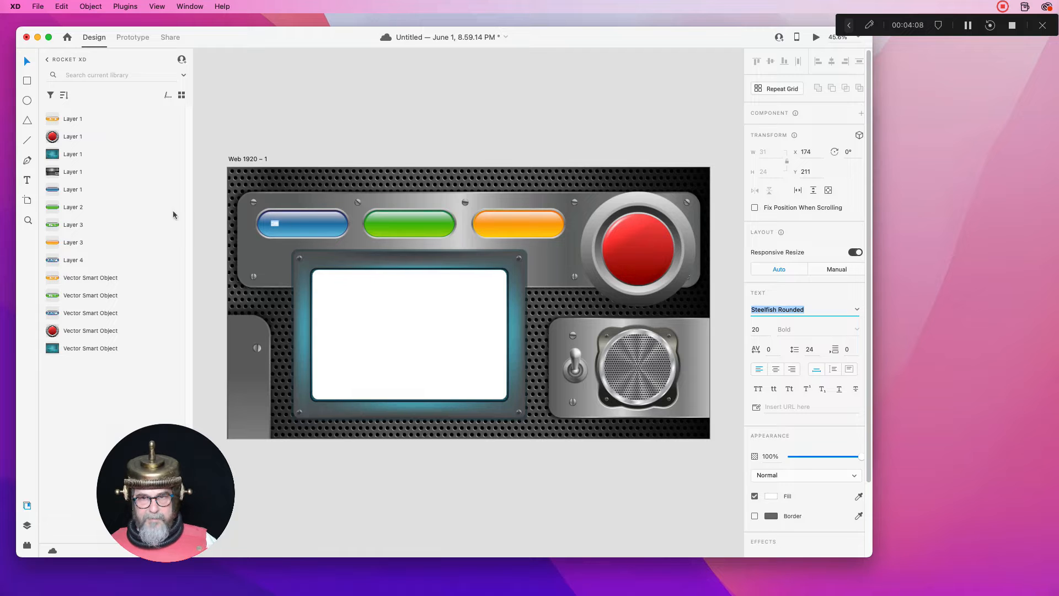
Try font sizes 100 and 70 on the COMM text, then settle on 60.
{"action": "left_click", "coordinate": [272, 222]}
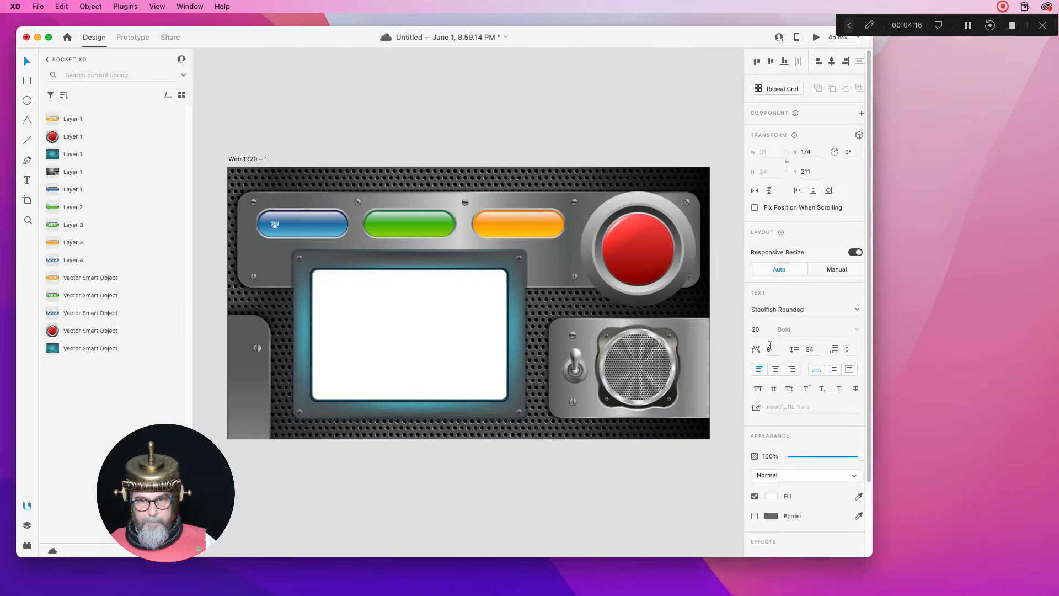
{"action": "left_click", "coordinate": [752, 331]}
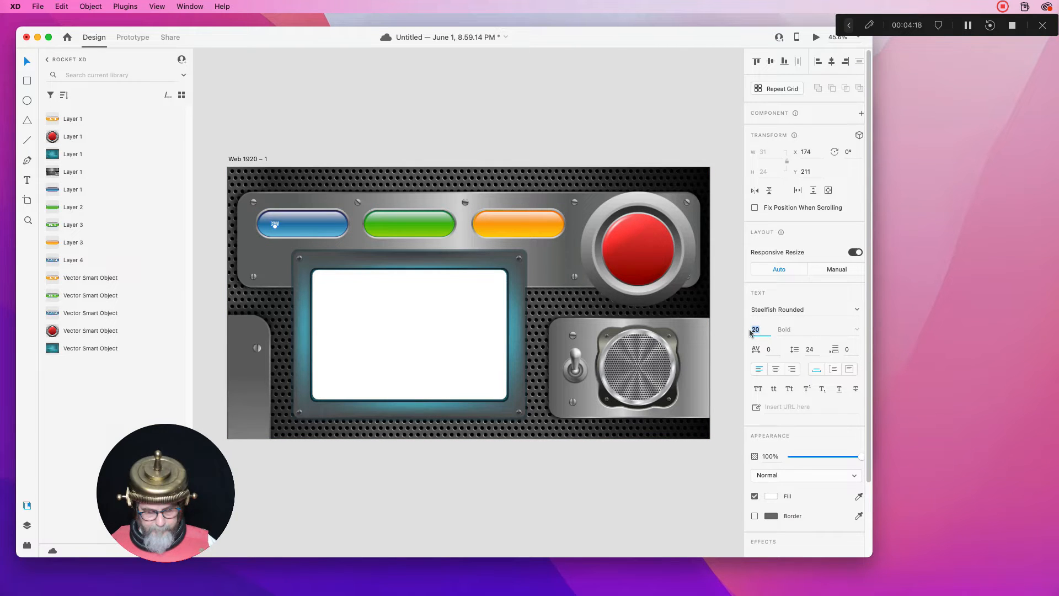
{"action": "type", "text": "100"}
{"action": "key", "text": "Return"}
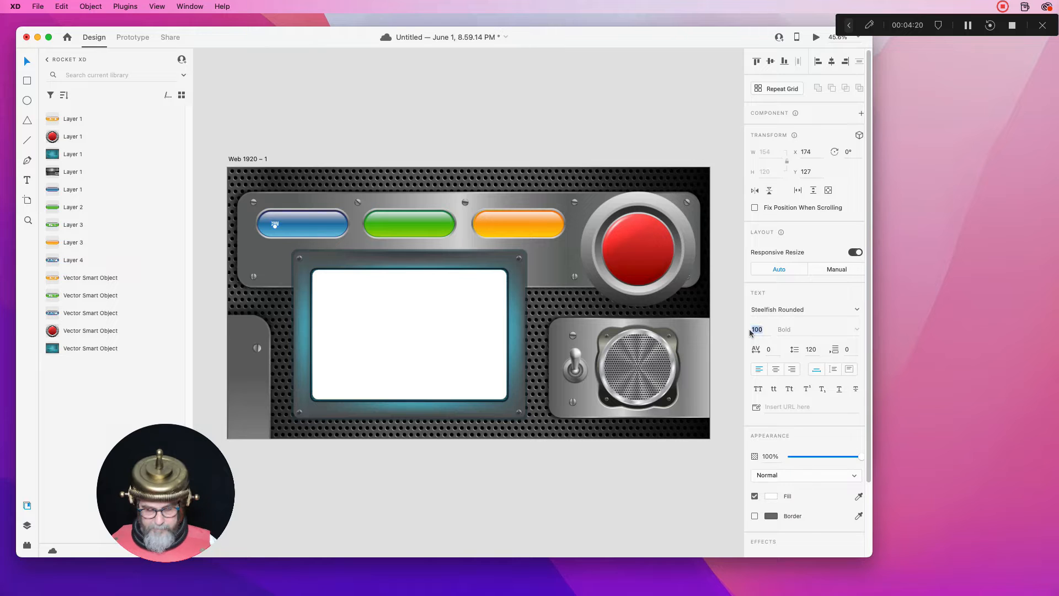
{"action": "left_click", "coordinate": [756, 330]}
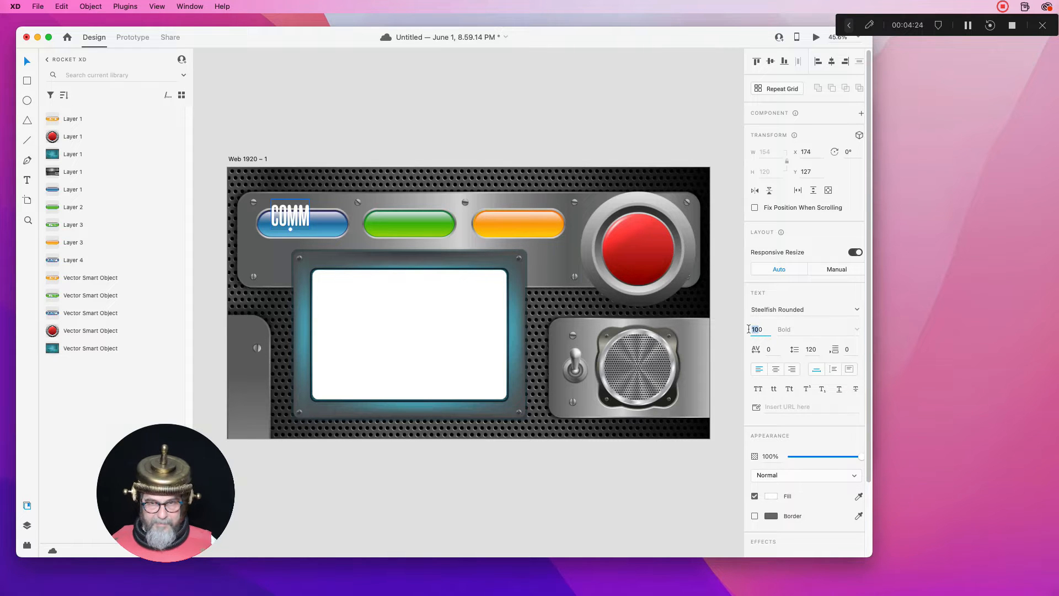
{"action": "type", "text": "70"}
{"action": "key", "text": "Return"}
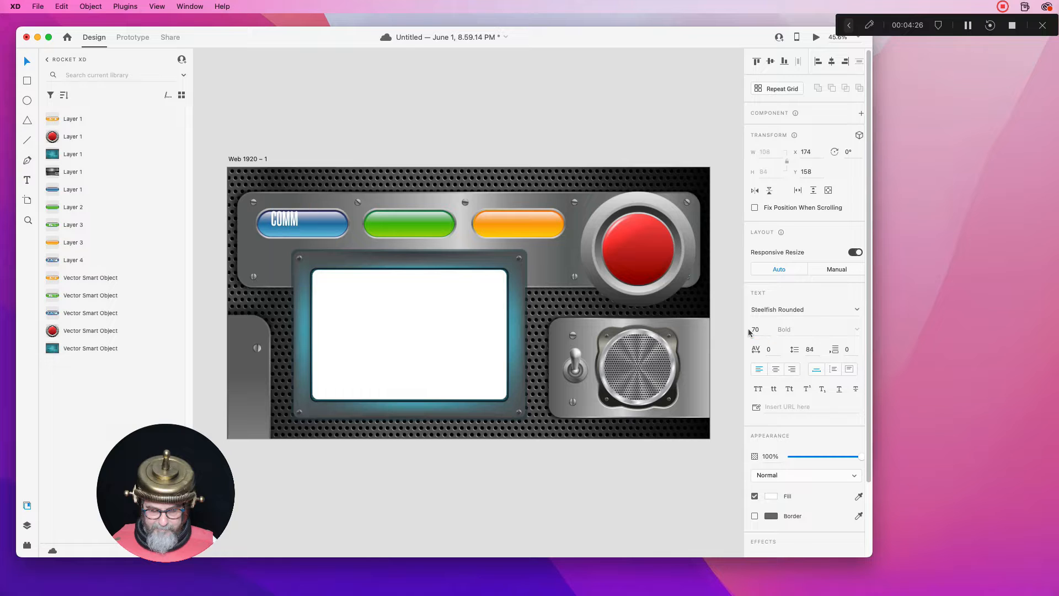
{"action": "left_click", "coordinate": [751, 330]}
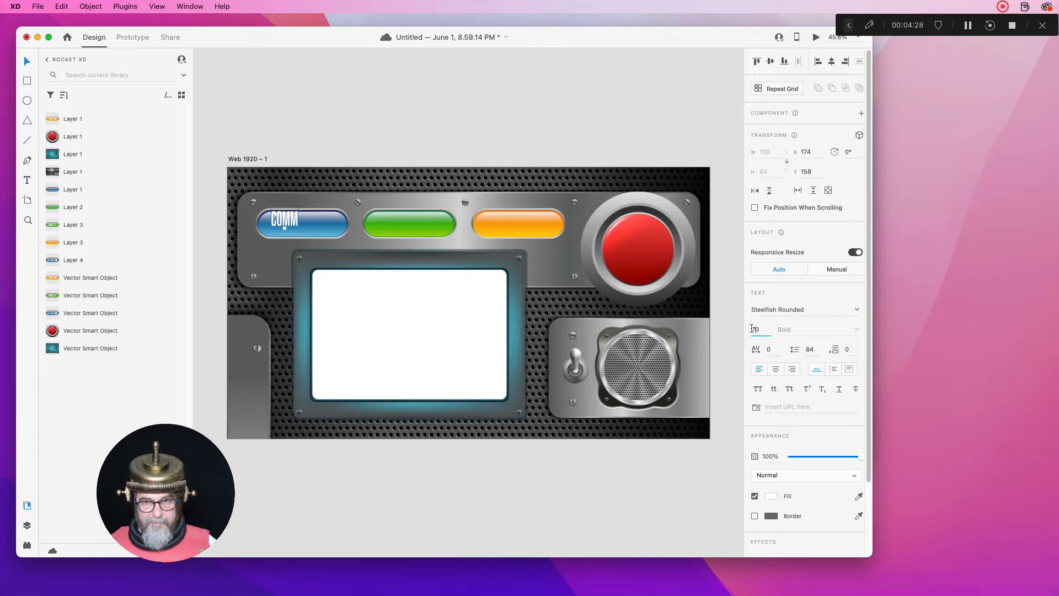
{"action": "type", "text": "60"}
{"action": "key", "text": "Return"}
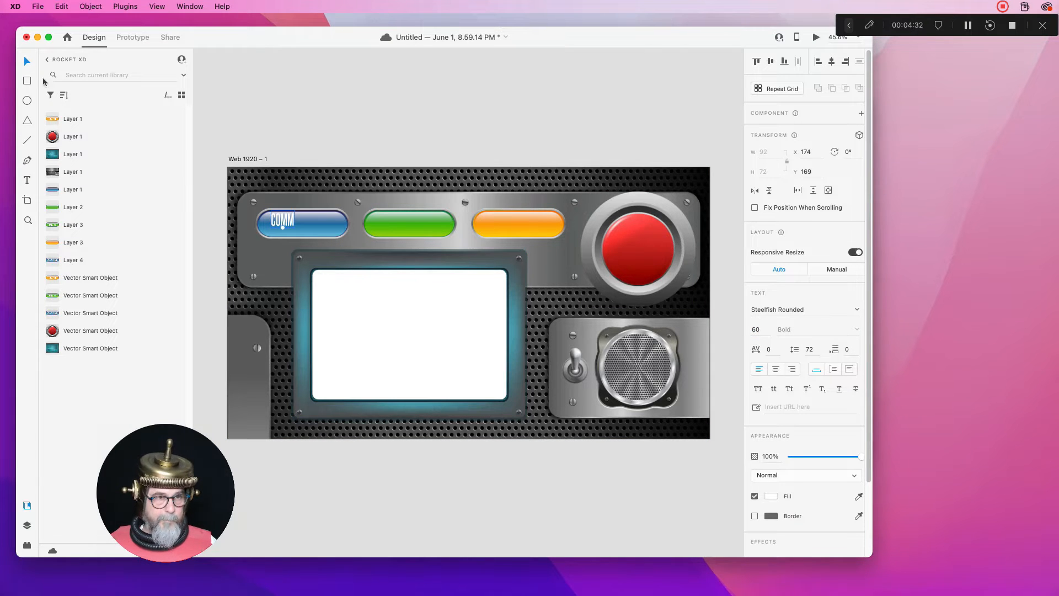
Move the COMM text to about X 225, Y 188 on the blue button and center-align it.
{"action": "left_click_drag", "start_coordinate": [294, 222], "coordinate": [306, 228]}
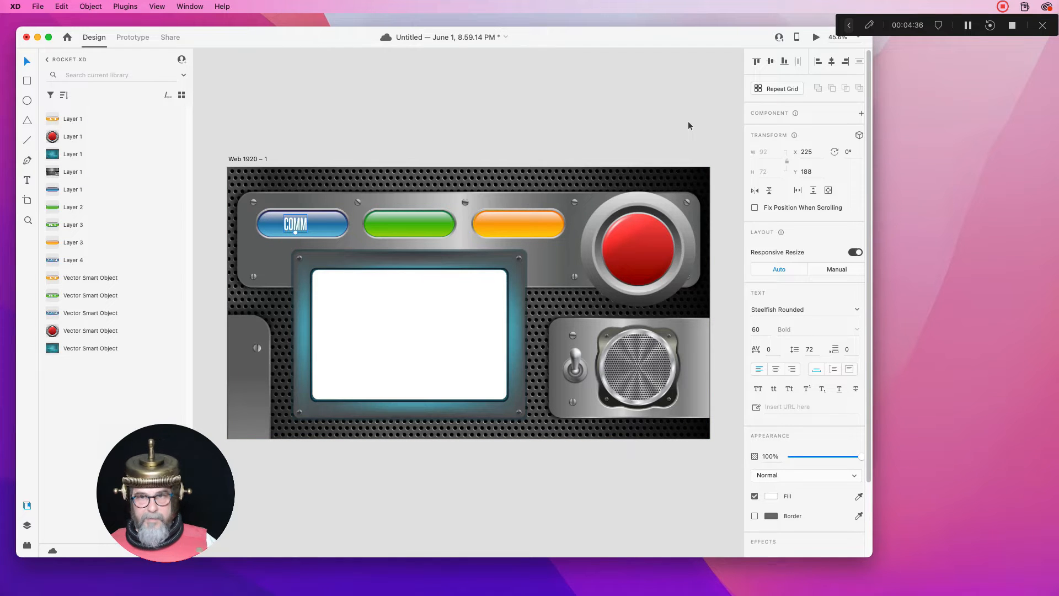
{"action": "left_click", "coordinate": [778, 370]}
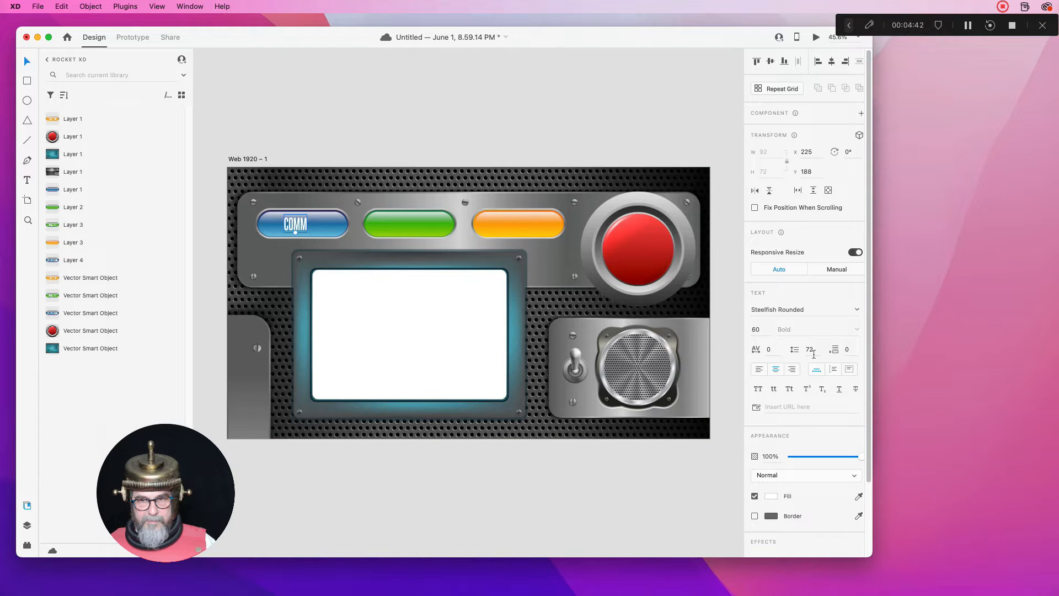
Extend the blue button's label to COMMUNICATIONS and nudge it to X 158 so it sits centered on the button.
{"action": "double_click", "coordinate": [299, 224]}
{"action": "type", "text": "UNICATIONS"}
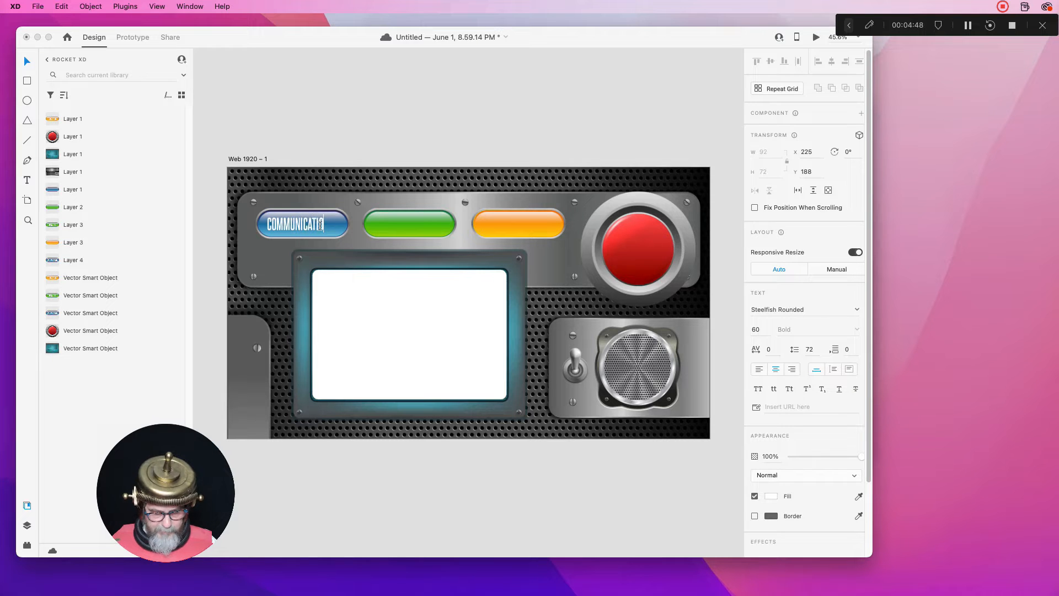
{"action": "key", "text": "Escape"}
{"action": "key", "text": "shift+Right"}
{"action": "key", "text": "shift+Right"}
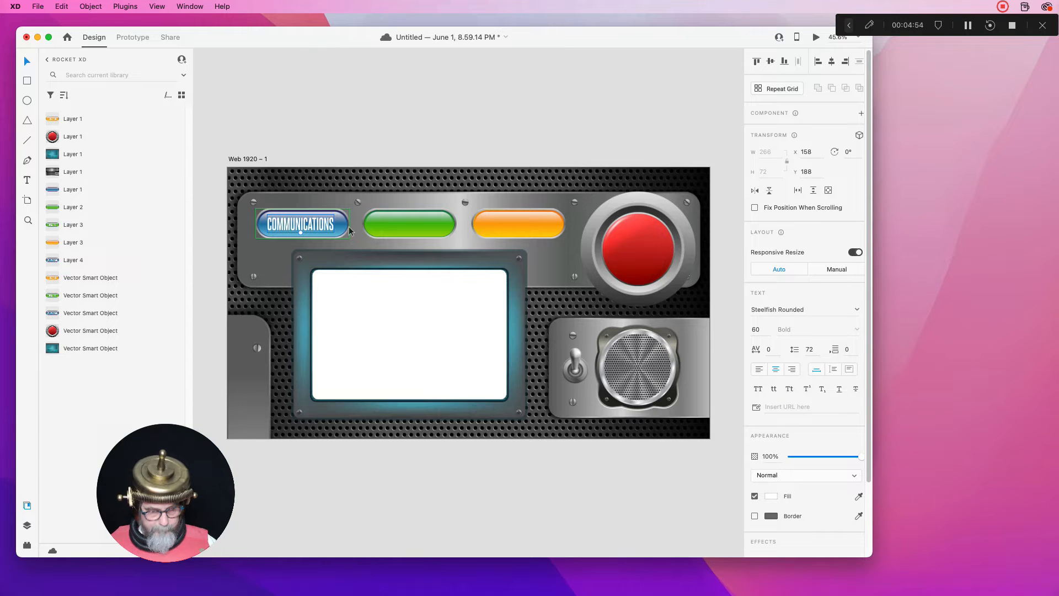
Duplicate the COMMUNICATIONS label onto the green button at X 591, Y 188 and change the copy's text to NAVIGATION.
{"action": "left_click_drag", "start_coordinate": [307, 228], "coordinate": [412, 232]}
{"action": "key", "text": "shift+Left"}
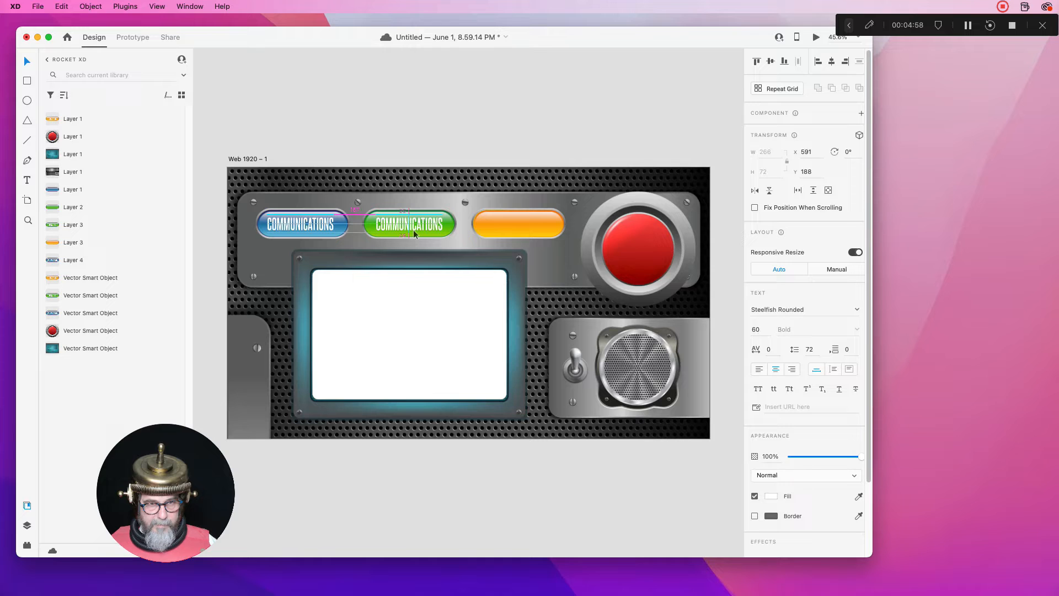
{"action": "key", "text": "shift+Right"}
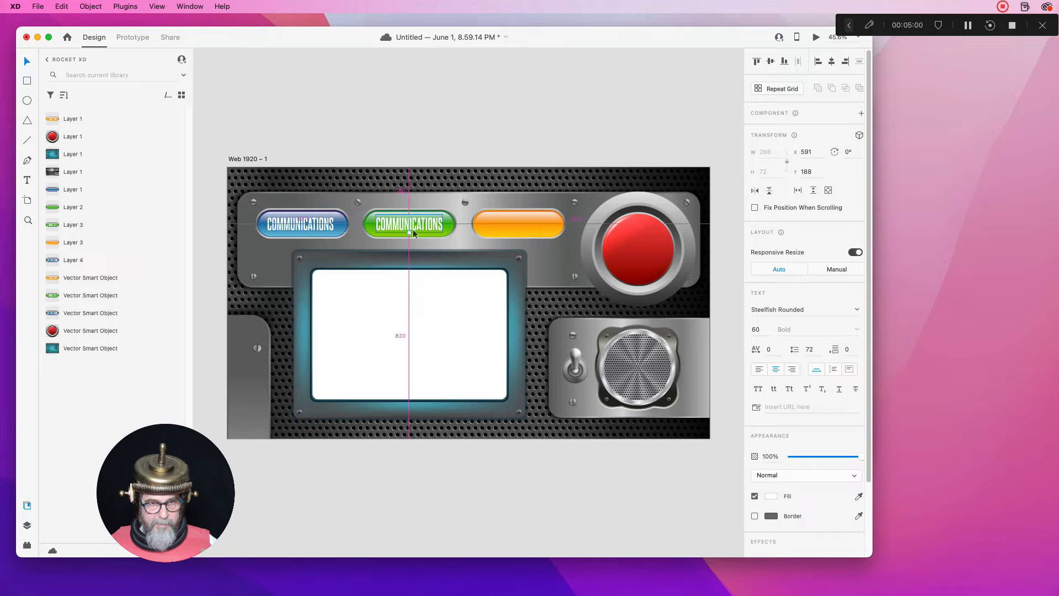
{"action": "double_click", "coordinate": [411, 224]}
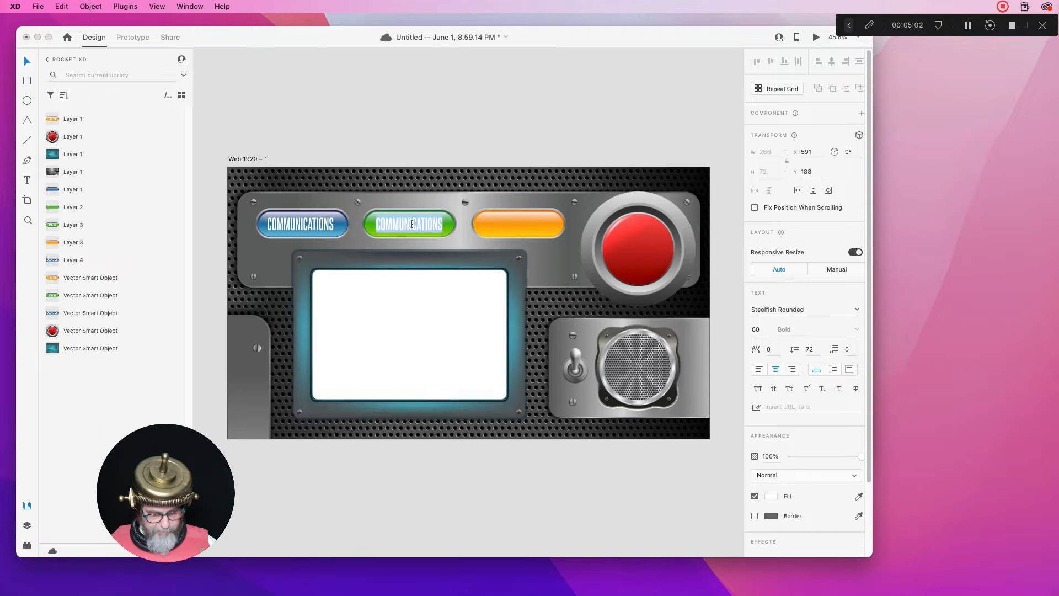
{"action": "type", "text": "NAVIGATION"}
{"action": "left_click", "coordinate": [20, 63]}
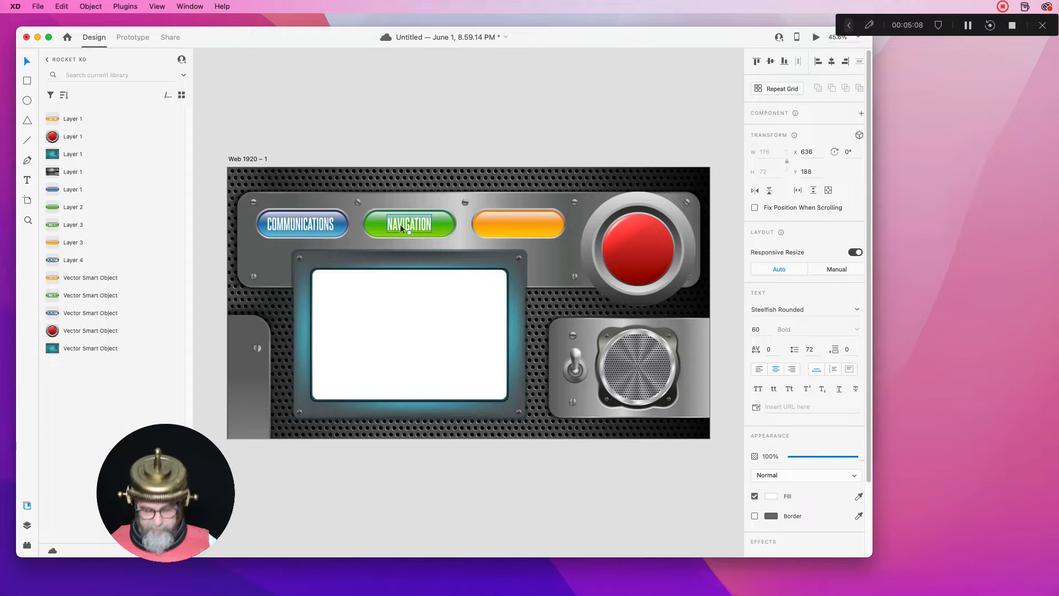
Duplicate the NAVIGATION label onto the orange button at X 1071, Y 188 and change the copy's text to LIFE SUPPORT.
{"action": "left_click_drag", "start_coordinate": [402, 229], "coordinate": [510, 232]}
{"action": "double_click", "coordinate": [508, 227]}
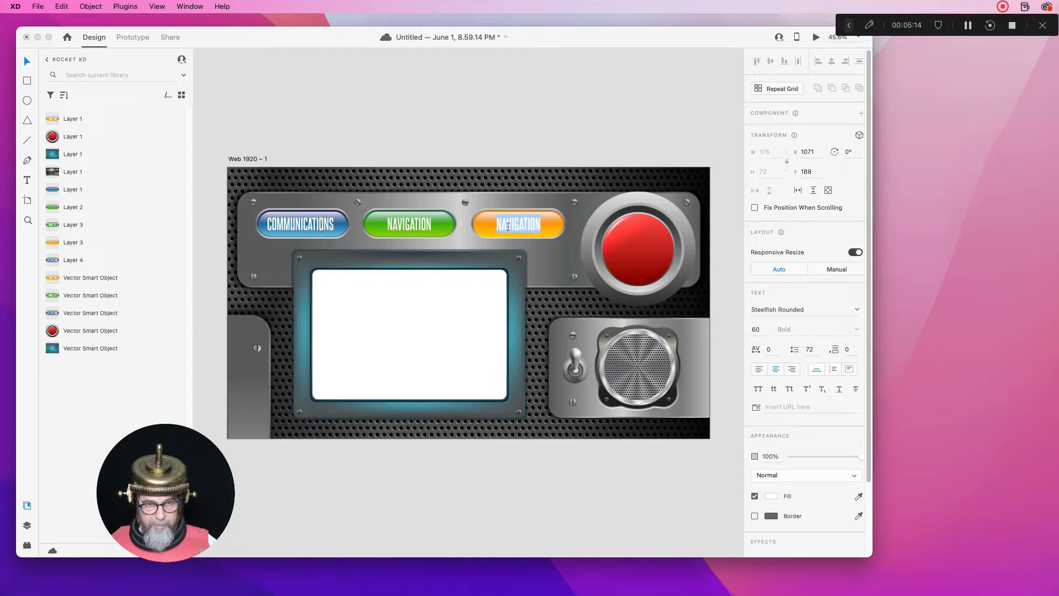
{"action": "type", "text": "LIFE"}
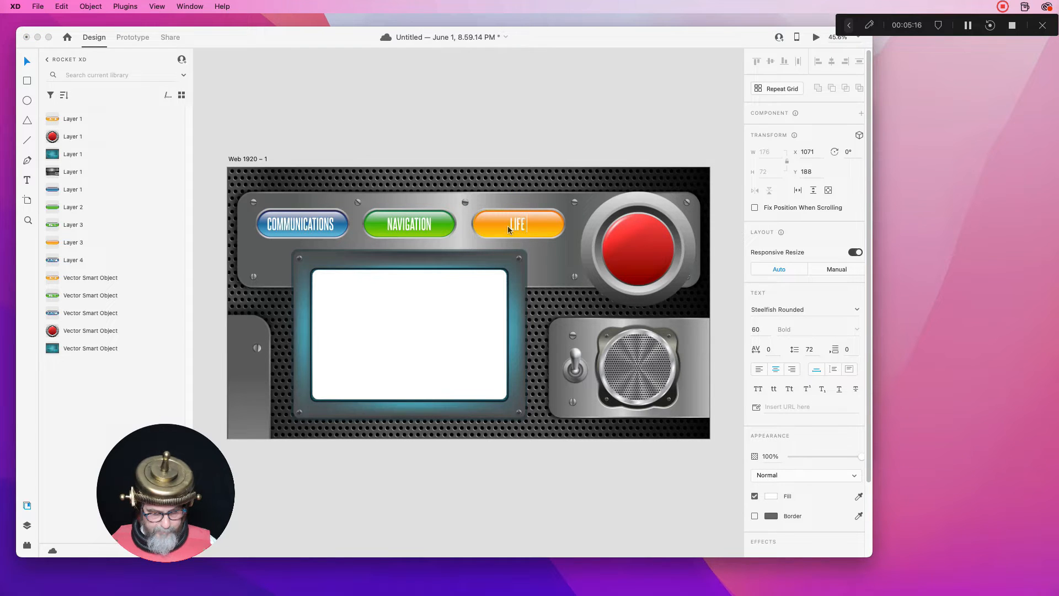
{"action": "type", "text": " SUPPORT"}
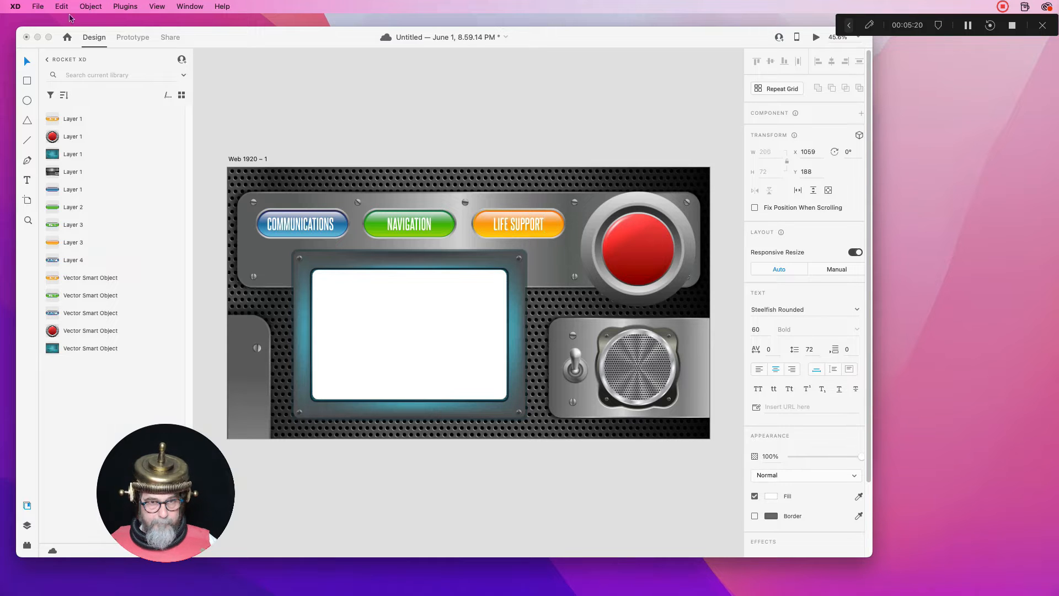
{"action": "left_click", "coordinate": [26, 59]}
{"action": "left_click", "coordinate": [314, 100]}
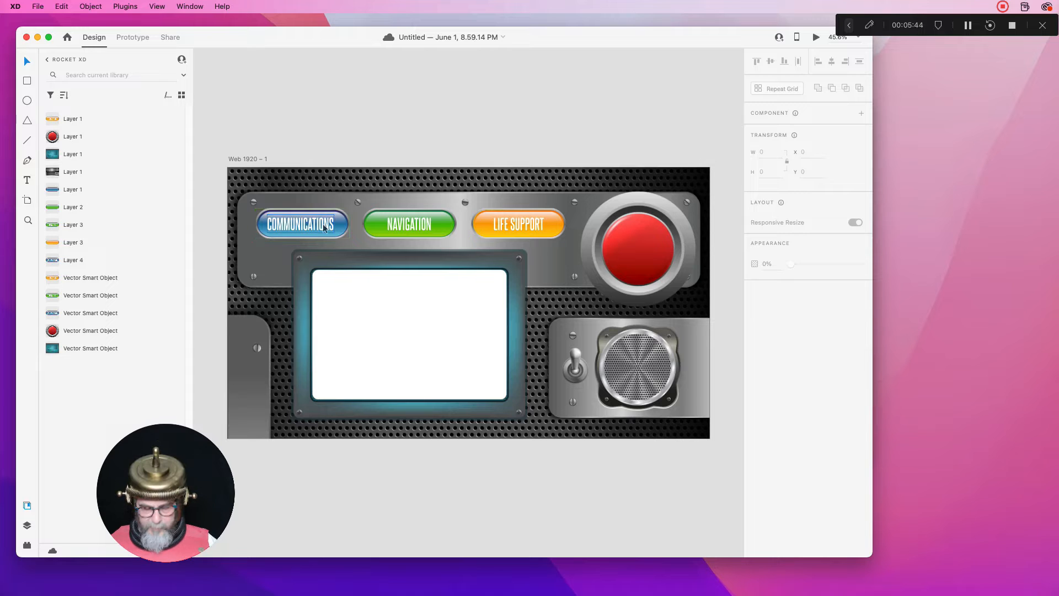
Combine the COMMUNICATIONS label and its blue button into a component.
{"action": "left_click", "coordinate": [328, 227]}
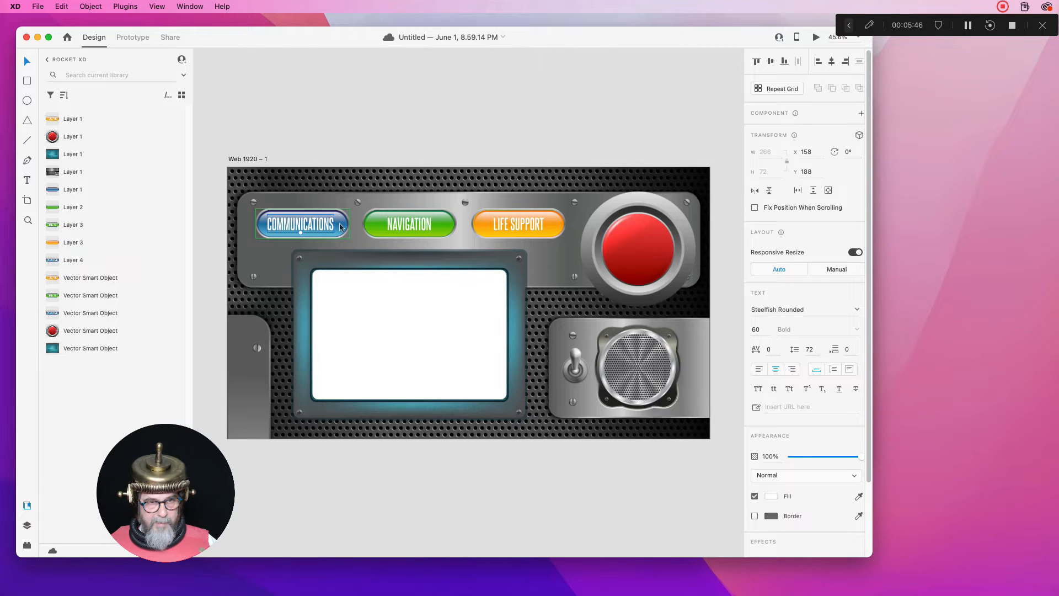
{"action": "left_click", "coordinate": [340, 224], "text": "shift"}
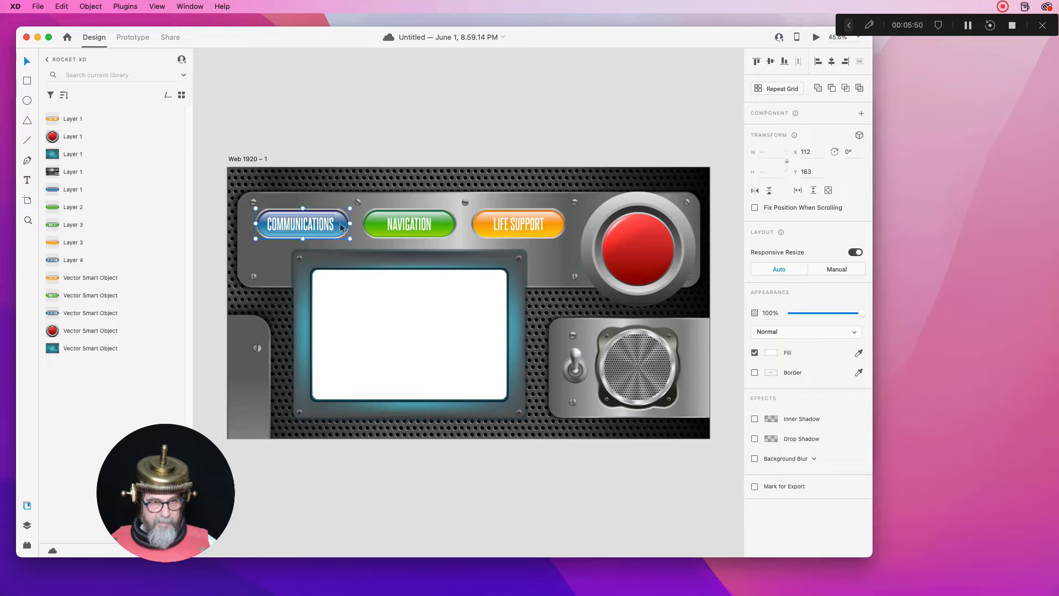
{"action": "key", "text": "super+k"}
Combine the NAVIGATION label and its green button into a component.
{"action": "left_click", "coordinate": [409, 225]}
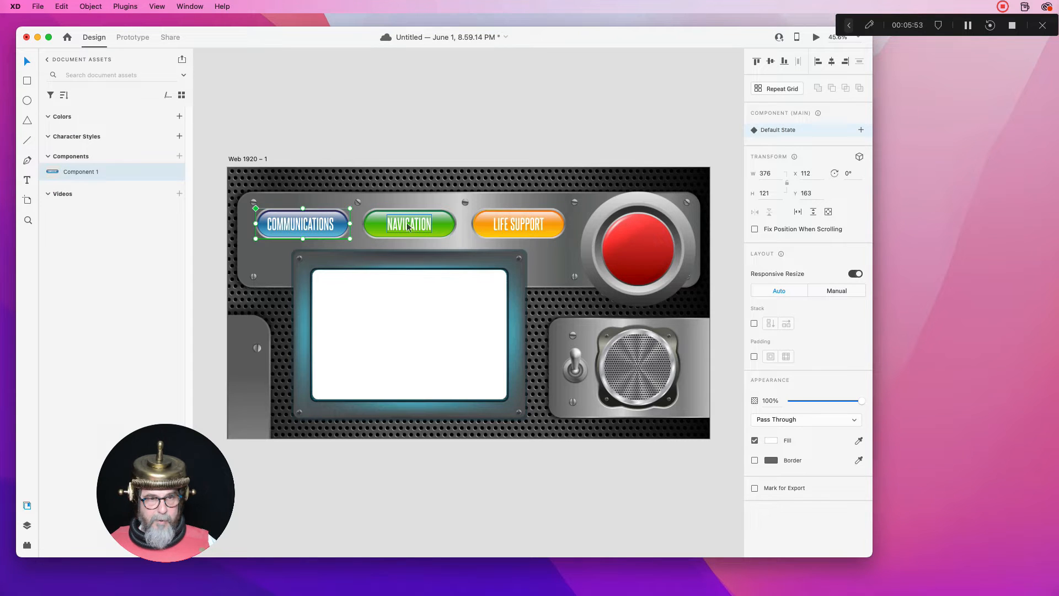
{"action": "left_click", "coordinate": [375, 229], "text": "shift"}
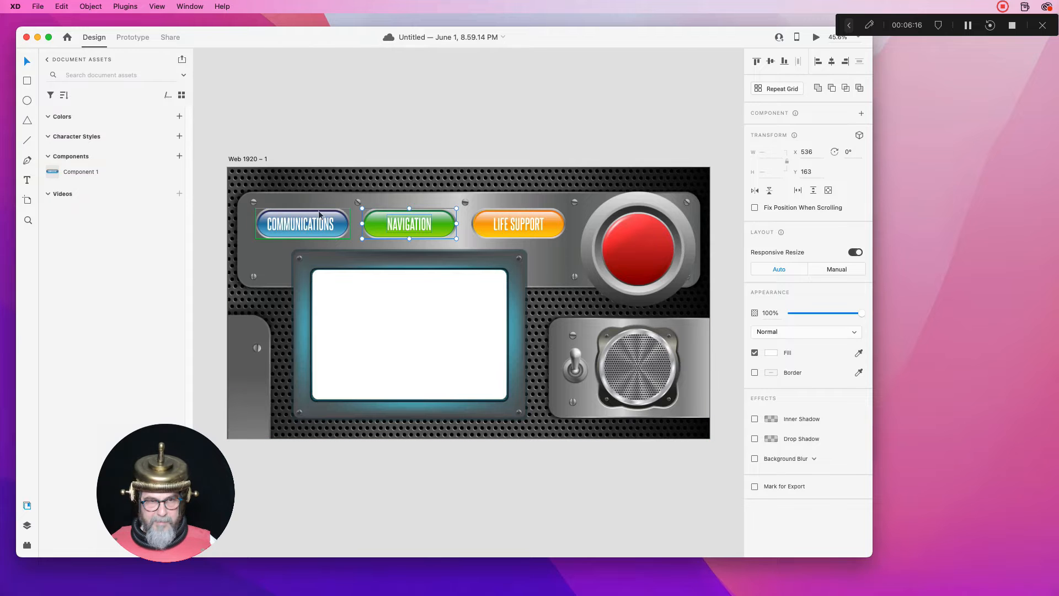
{"action": "key", "text": "super+k"}
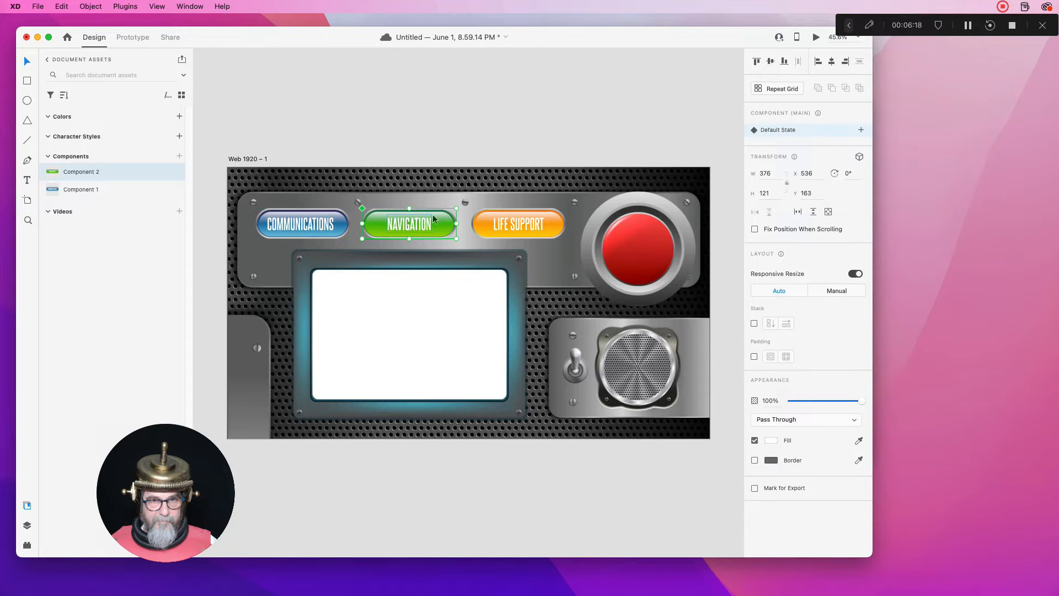
Combine the LIFE SUPPORT label and its orange button into a component.
{"action": "left_click", "coordinate": [503, 226]}
{"action": "key", "text": "Escape"}
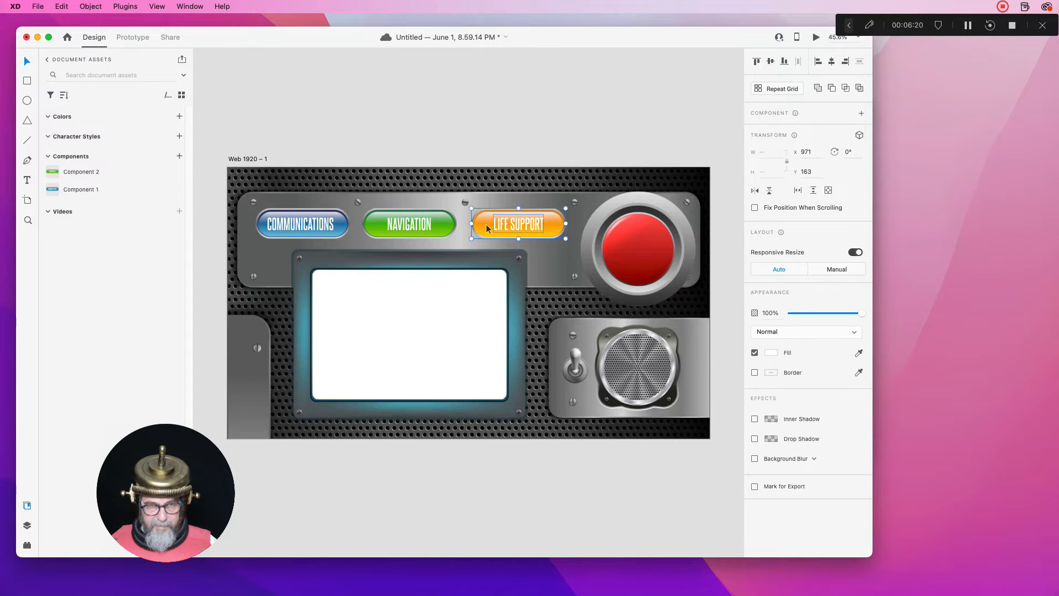
{"action": "key", "text": "super+k"}
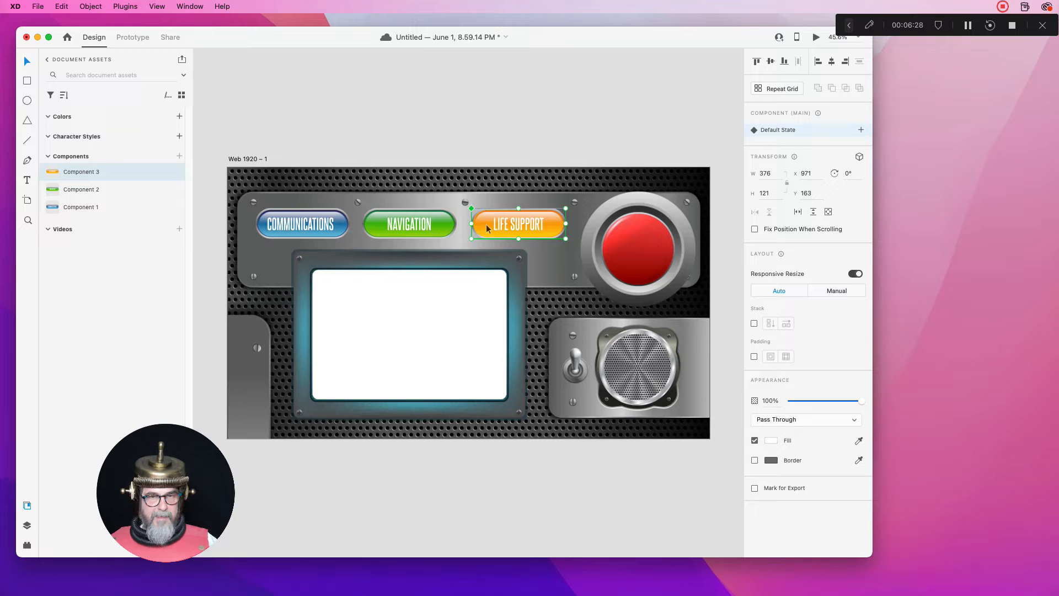
Turn the large red button into a component and select the white monitor screen.
{"action": "left_click", "coordinate": [634, 253]}
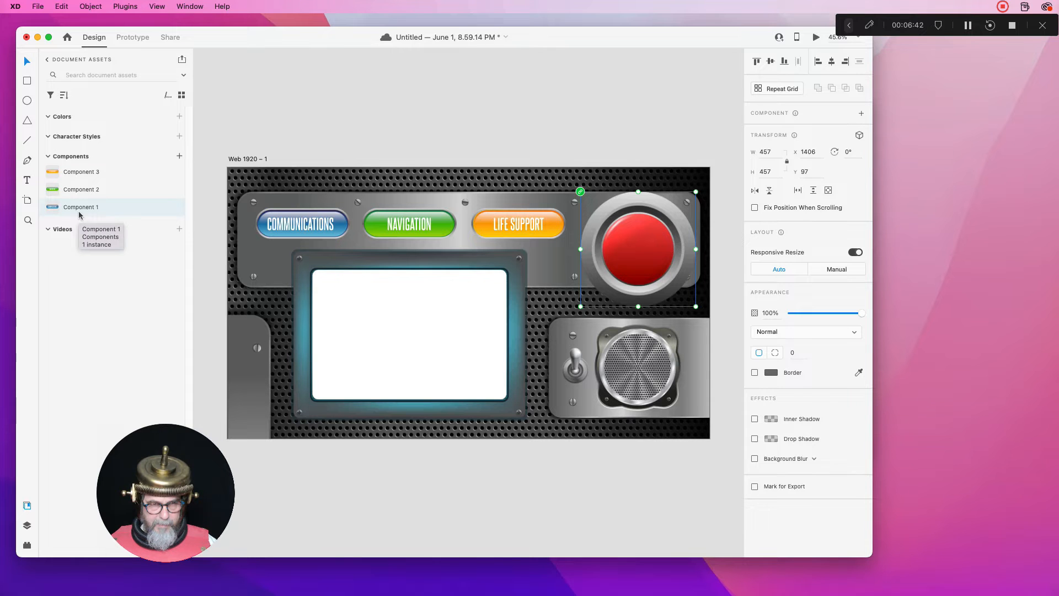
{"action": "key", "text": "super+k"}
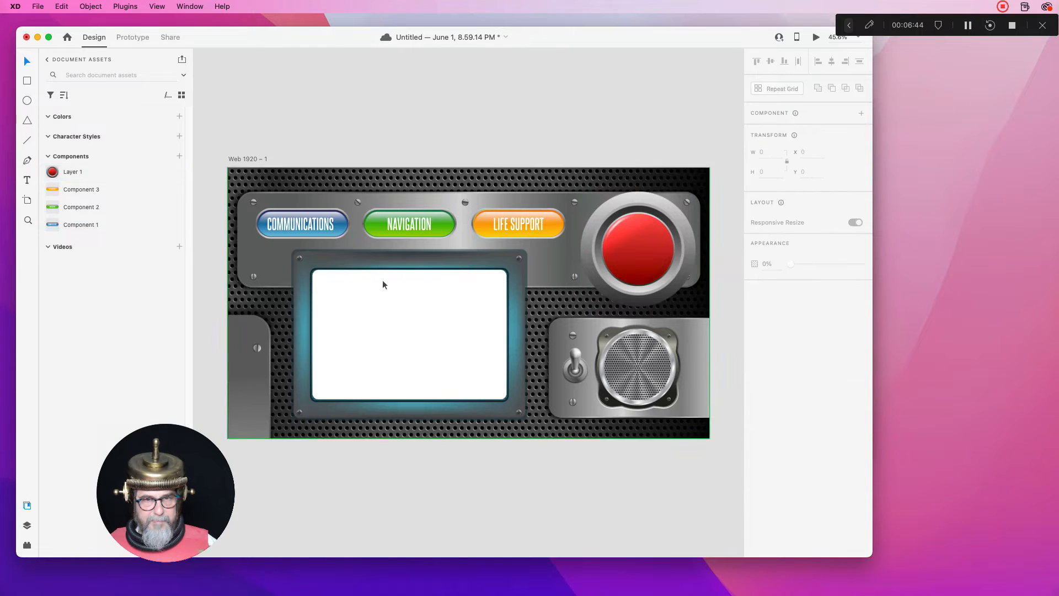
{"action": "left_click", "coordinate": [391, 332]}
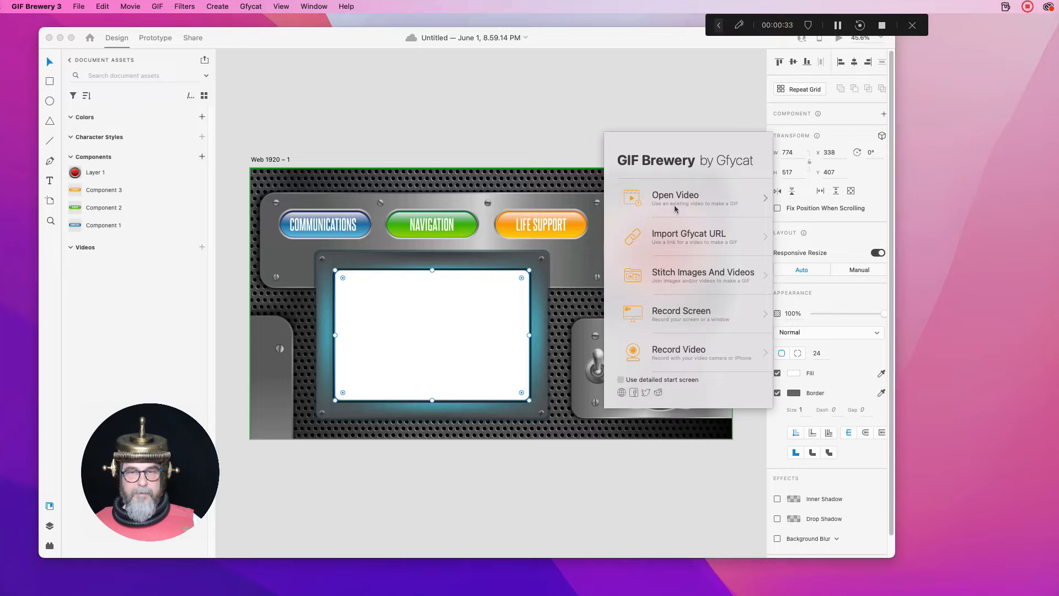
Switch to GIF Brewery 3 and open 2IO5.gif from the GIFS folder as the source video.
{"action": "left_click", "coordinate": [676, 210]}
{"action": "left_click", "coordinate": [565, 185]}
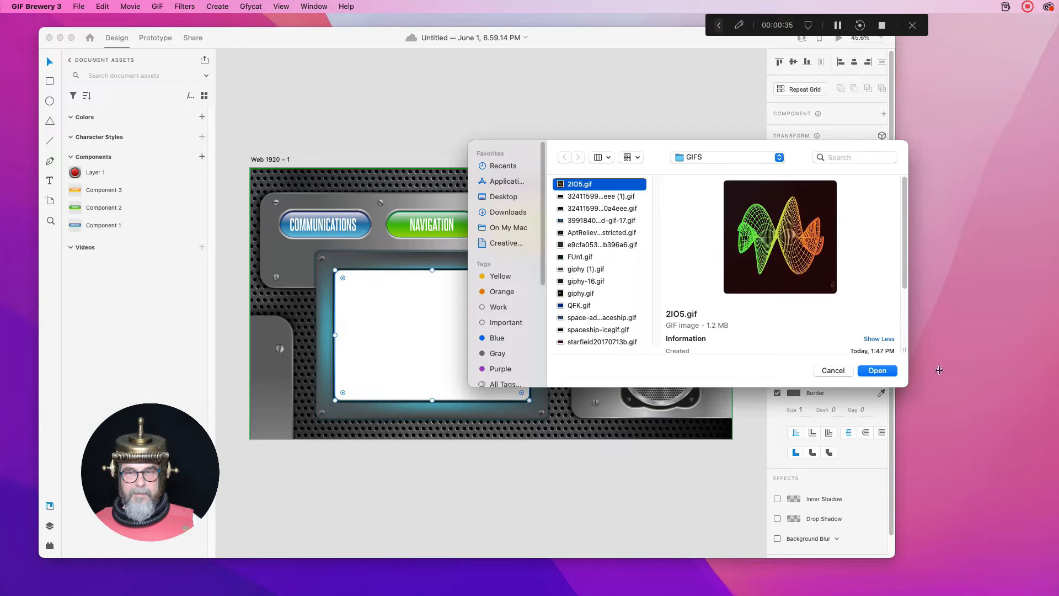
{"action": "left_click", "coordinate": [878, 371]}
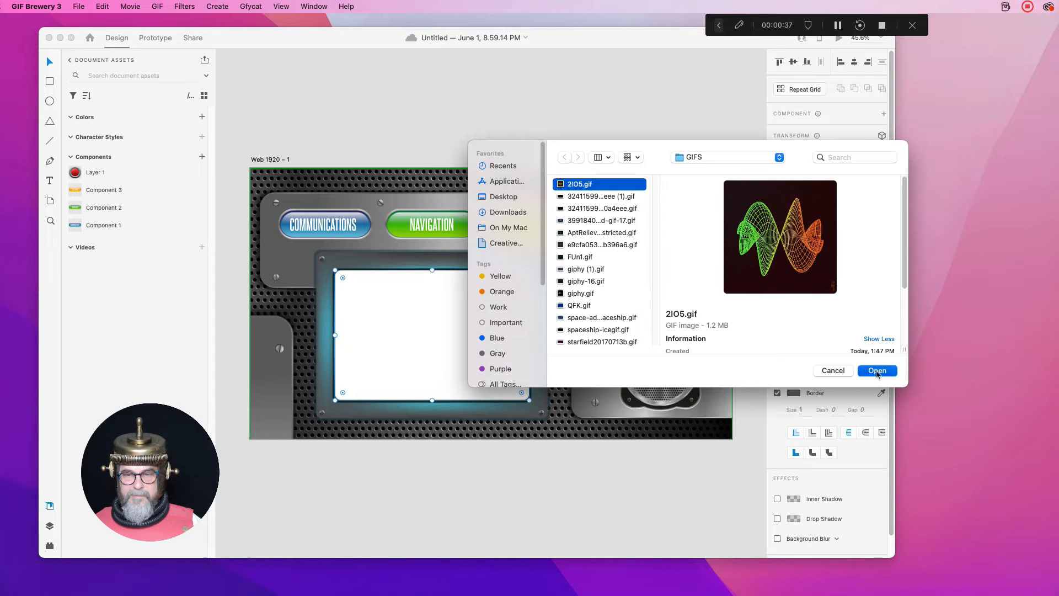
{"action": "left_click_drag", "start_coordinate": [632, 121], "coordinate": [493, 94]}
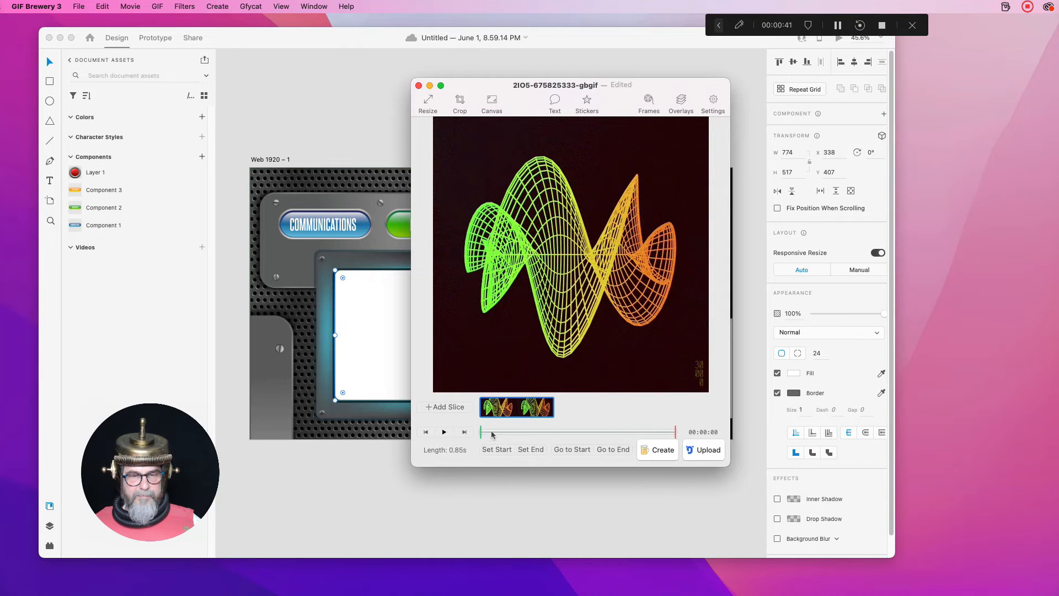
Export the wave animation as an MP4 named LIFE SUPPORT in the GIFS folder, and close the source document without keeping it.
{"action": "left_click", "coordinate": [167, 4]}
{"action": "mouse_move", "coordinate": [132, 8]}
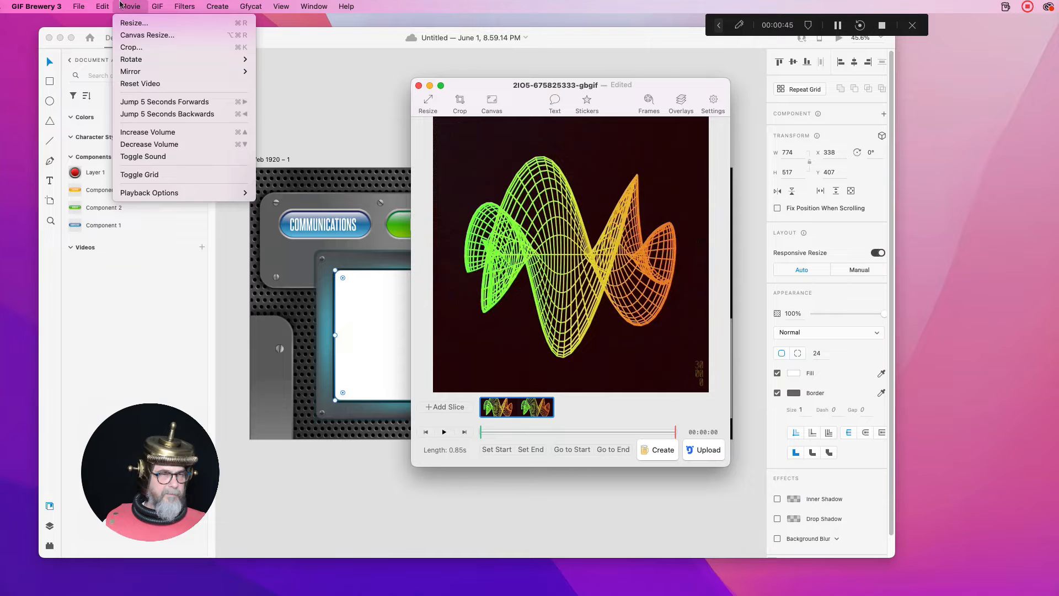
{"action": "mouse_move", "coordinate": [226, 6]}
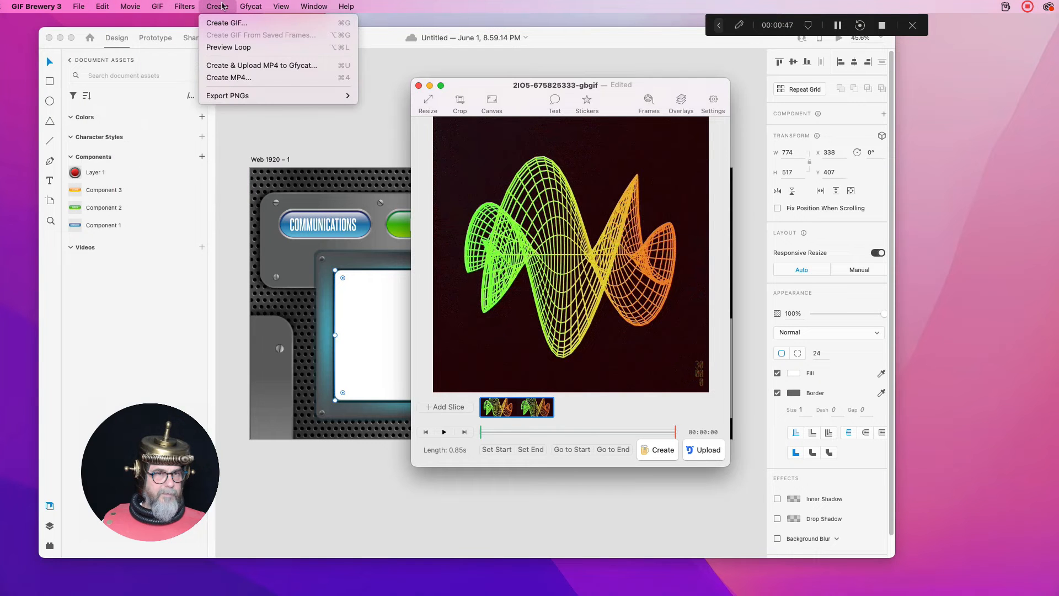
{"action": "left_click", "coordinate": [246, 81]}
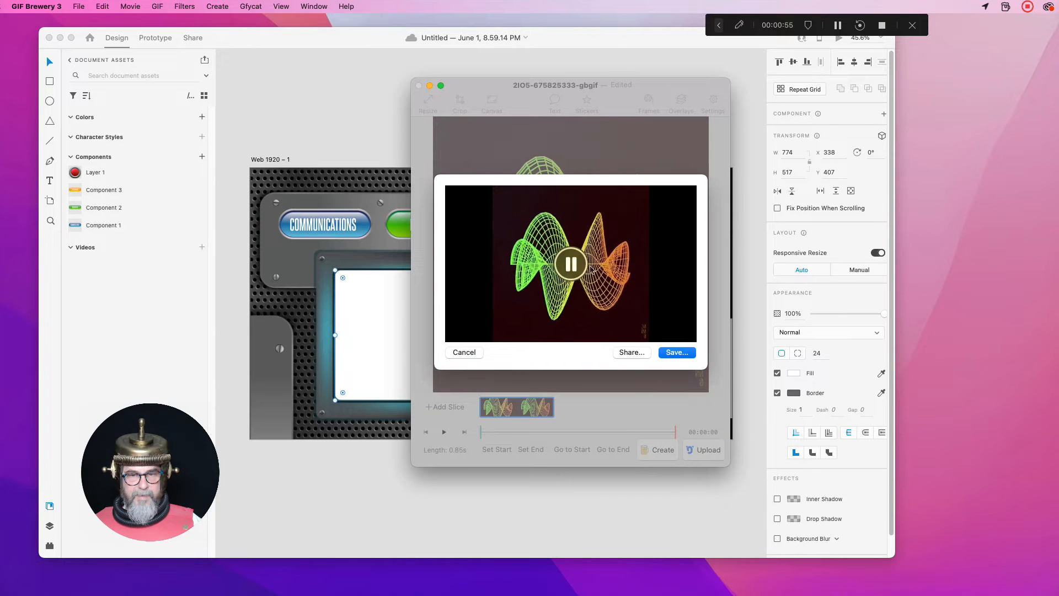
{"action": "left_click", "coordinate": [670, 352]}
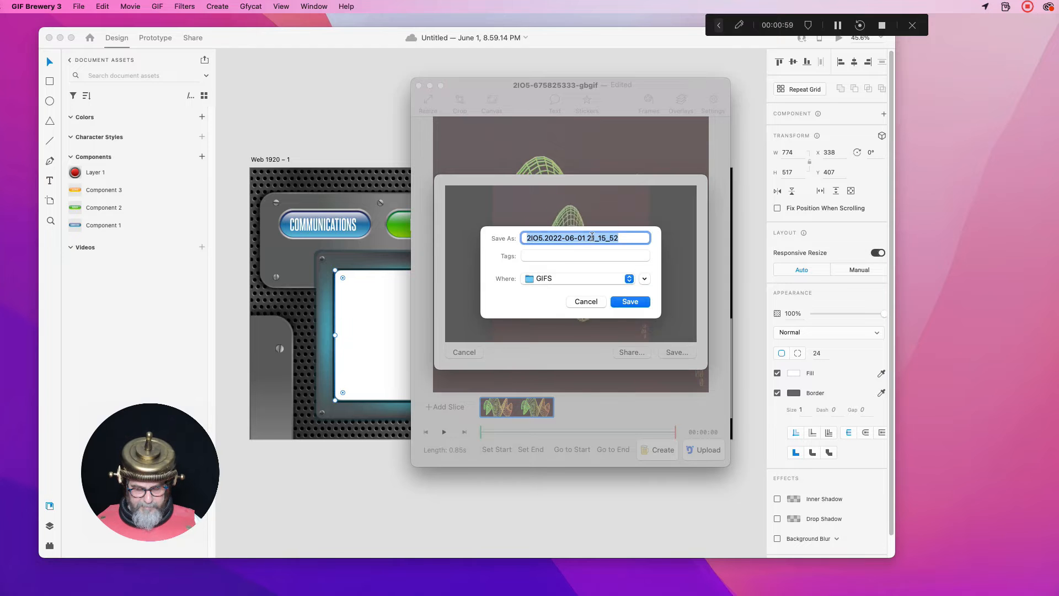
{"action": "type", "text": "LIFE "}
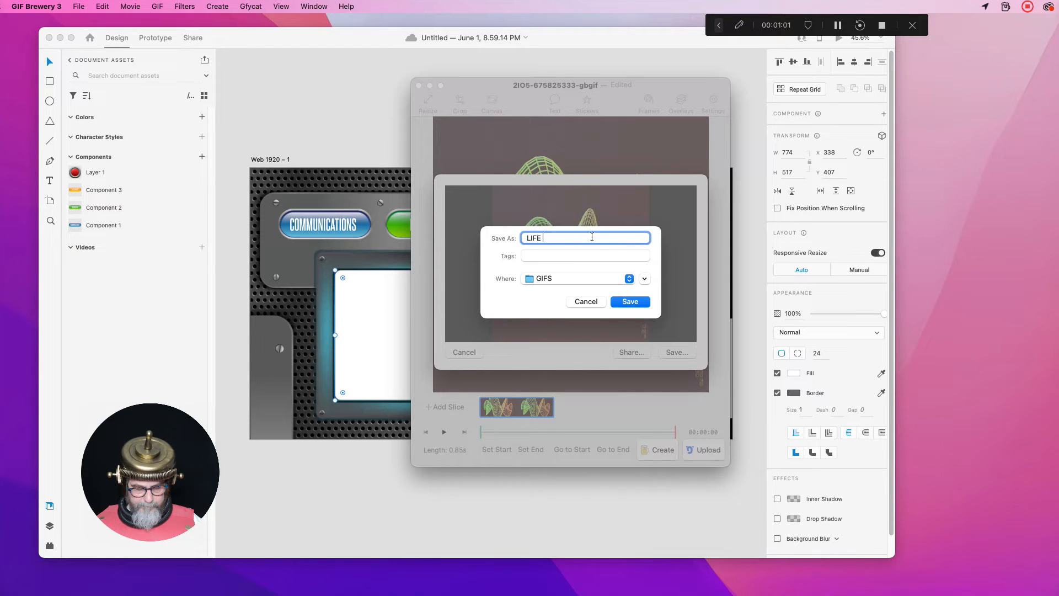
{"action": "type", "text": "SUPPORT"}
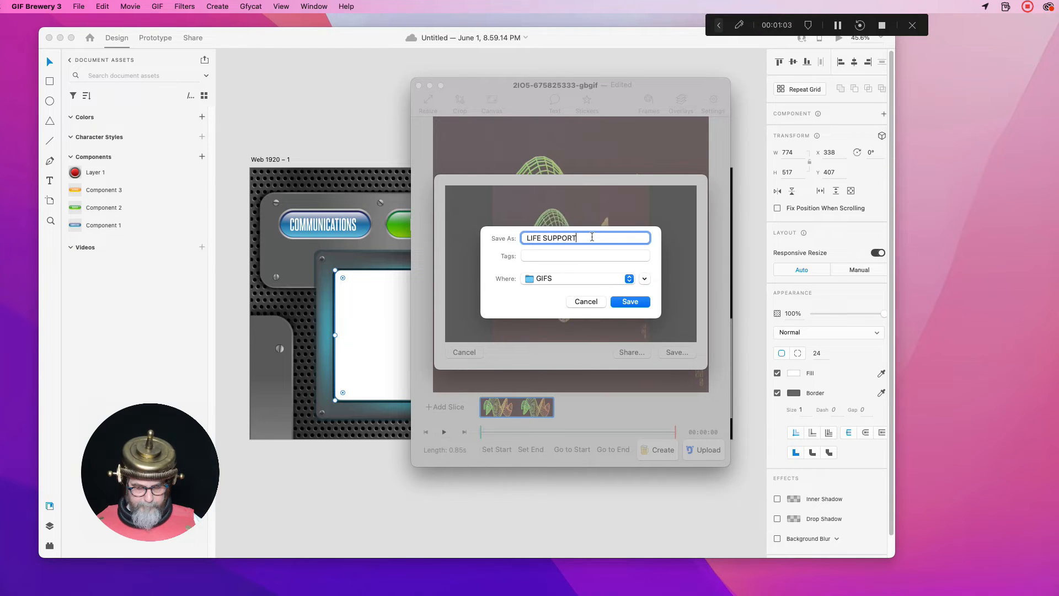
{"action": "left_click", "coordinate": [626, 303]}
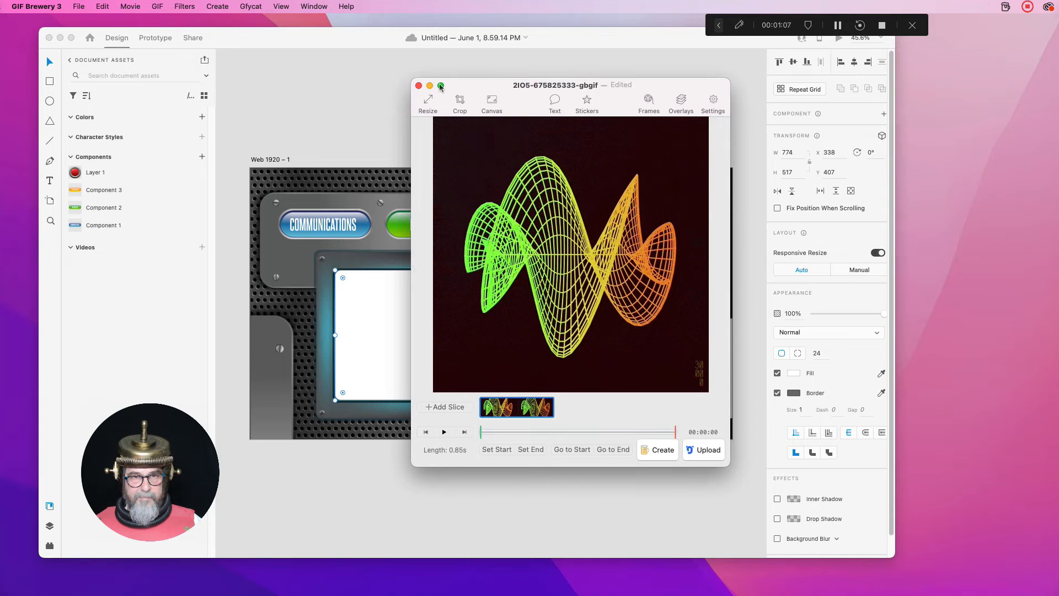
{"action": "left_click", "coordinate": [418, 86]}
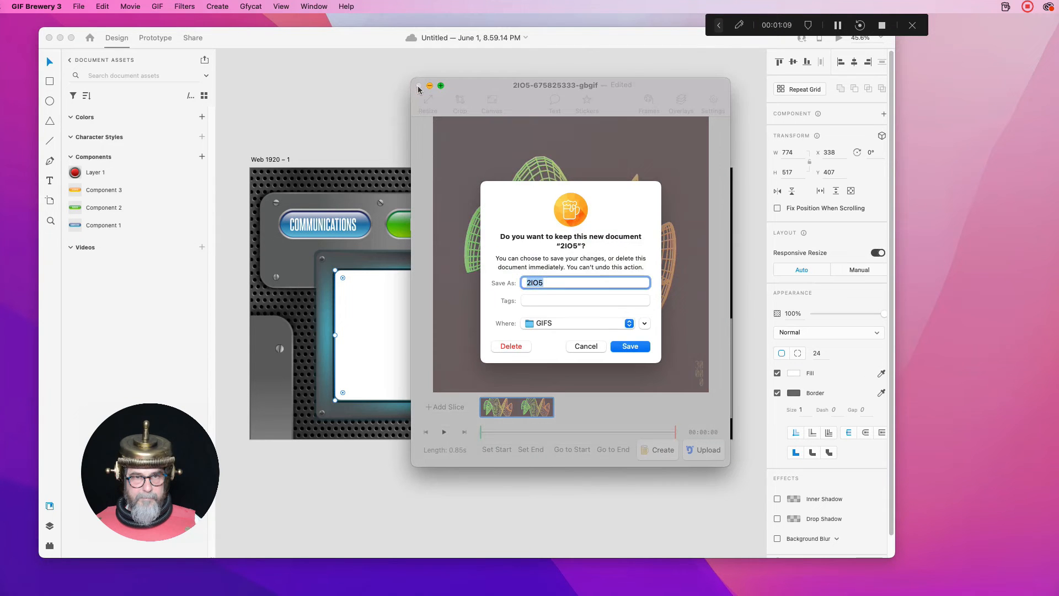
{"action": "left_click", "coordinate": [521, 346]}
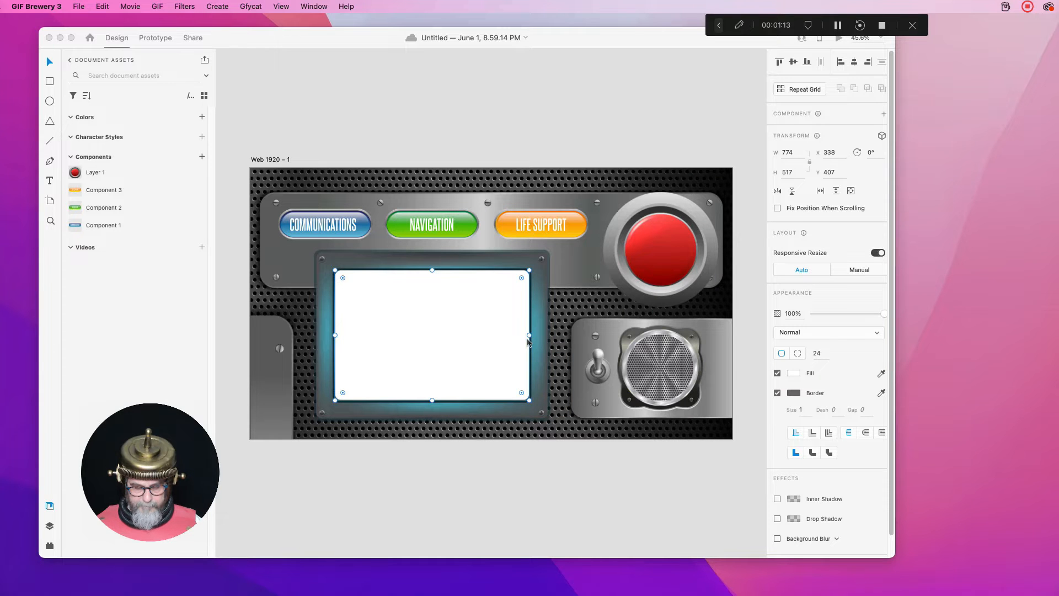
Open the star-streak animation 32411599-a5fcba72-c1df-11e7-8730-a570470a4eee (1).gif from the GIFS folder.
{"action": "key", "text": "super+o"}
{"action": "left_click", "coordinate": [628, 197]}
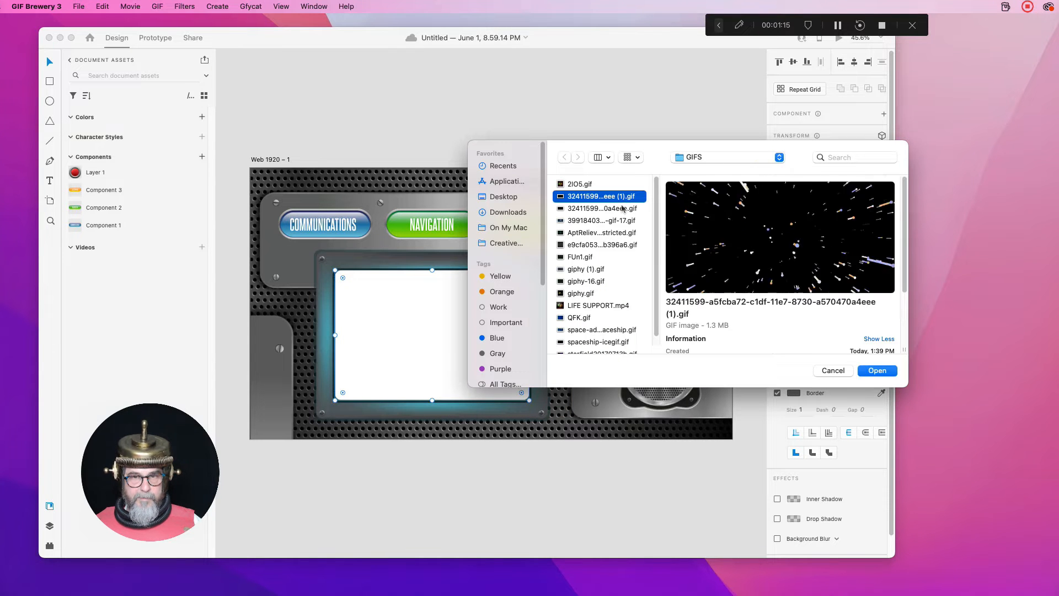
{"action": "left_click", "coordinate": [866, 371]}
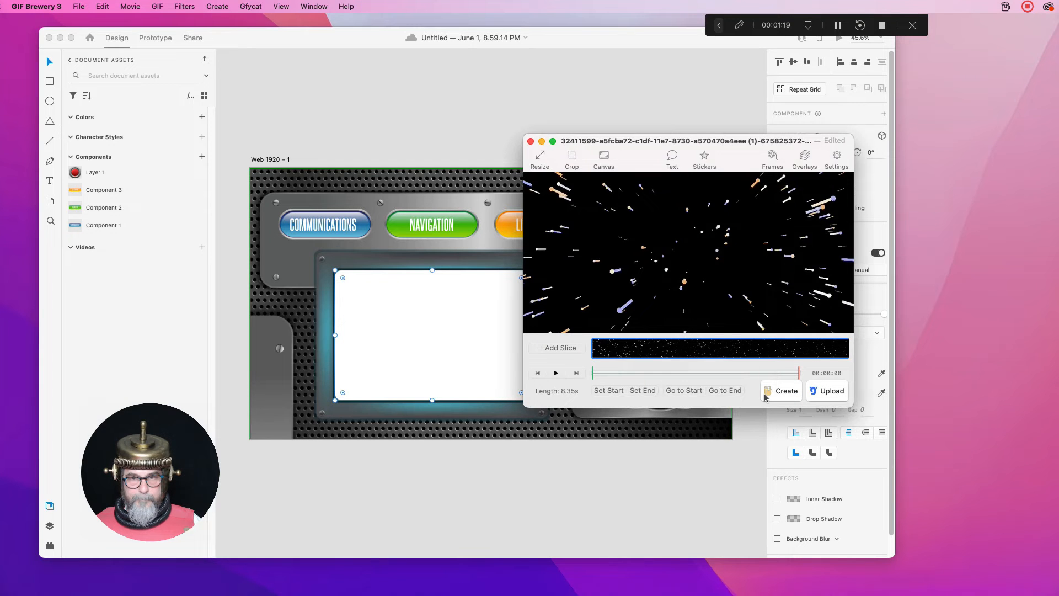
Export the star-streak animation as an MP4 named HYPER SPACE in the GIFS folder, and close its document without keeping it.
{"action": "left_click", "coordinate": [224, 3]}
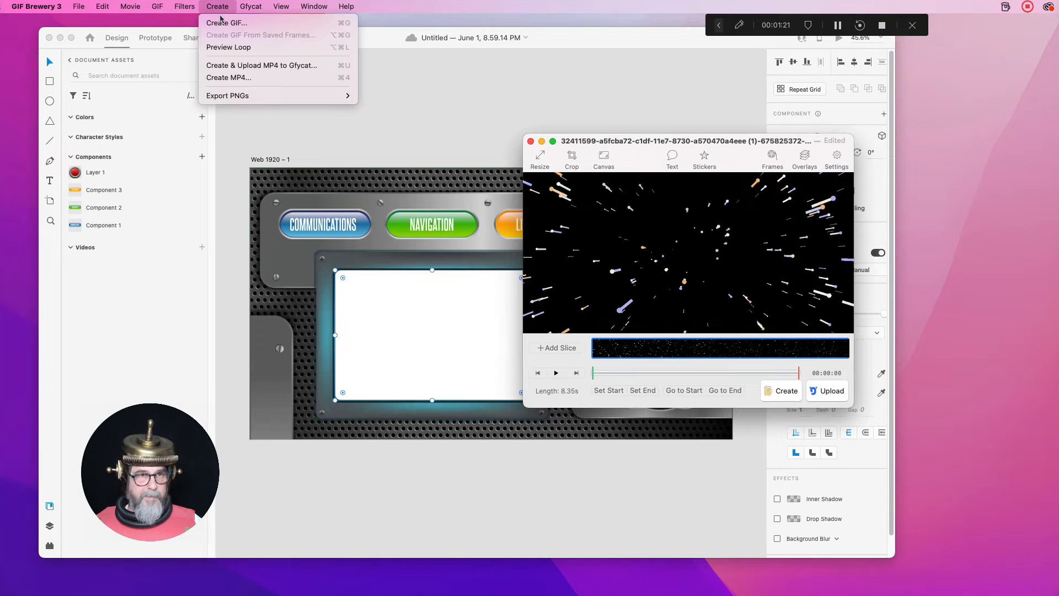
{"action": "left_click", "coordinate": [249, 78]}
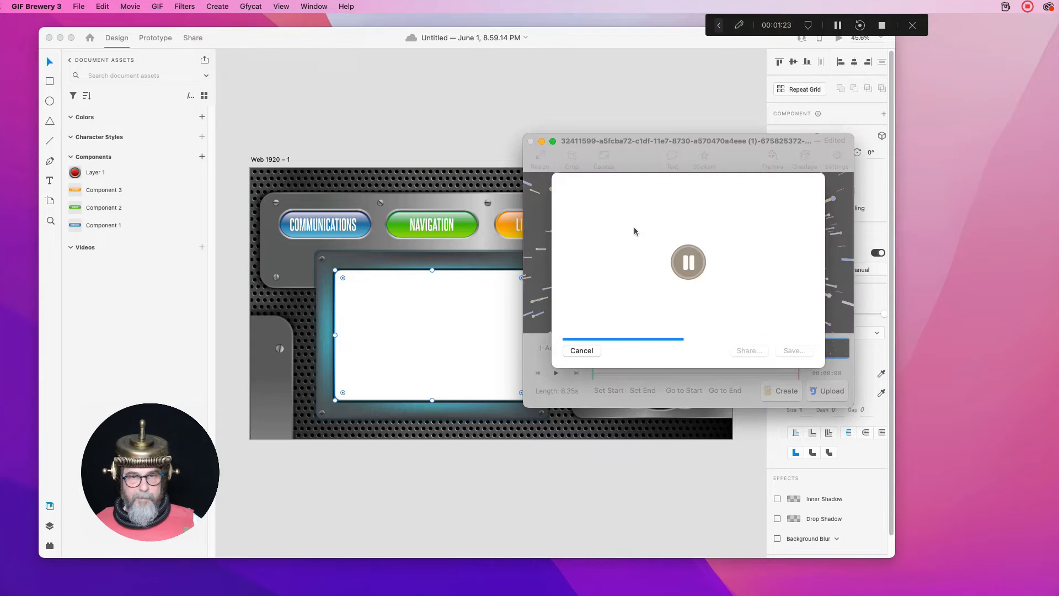
{"action": "left_click", "coordinate": [793, 351]}
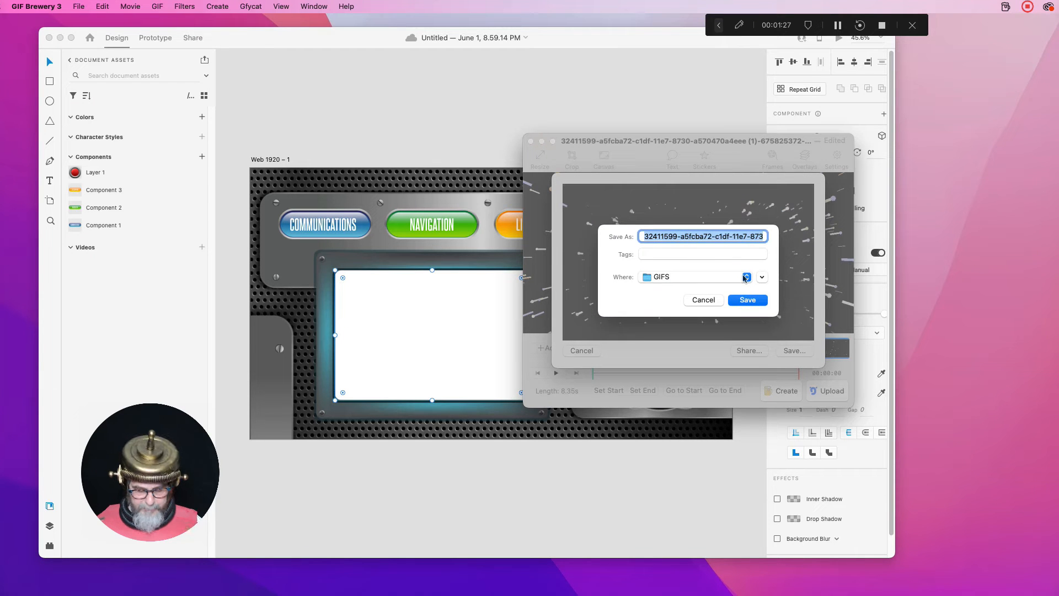
{"action": "type", "text": "HYPER SPA"}
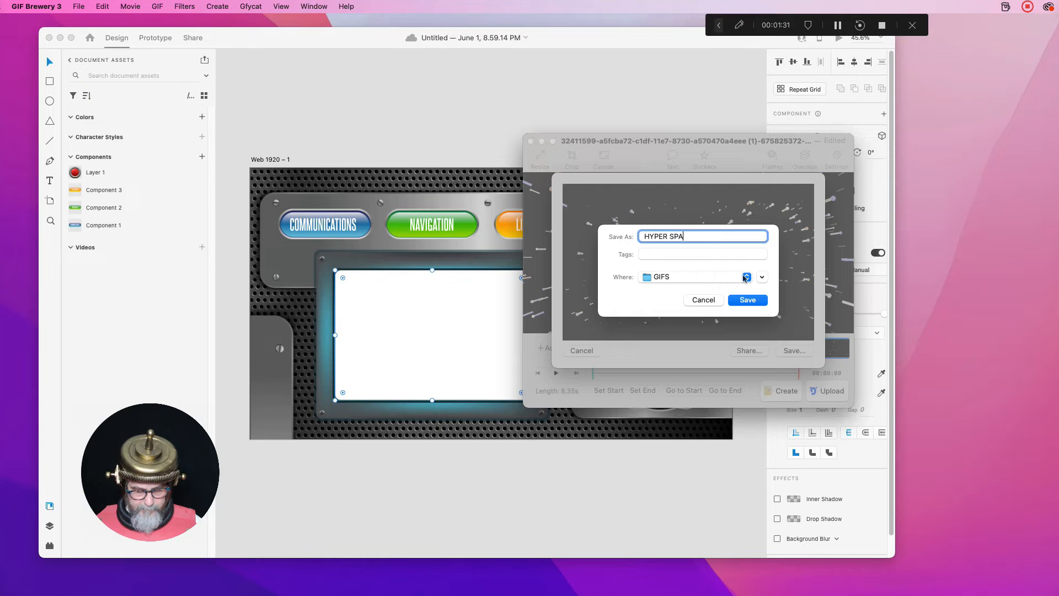
{"action": "left_click", "coordinate": [748, 300]}
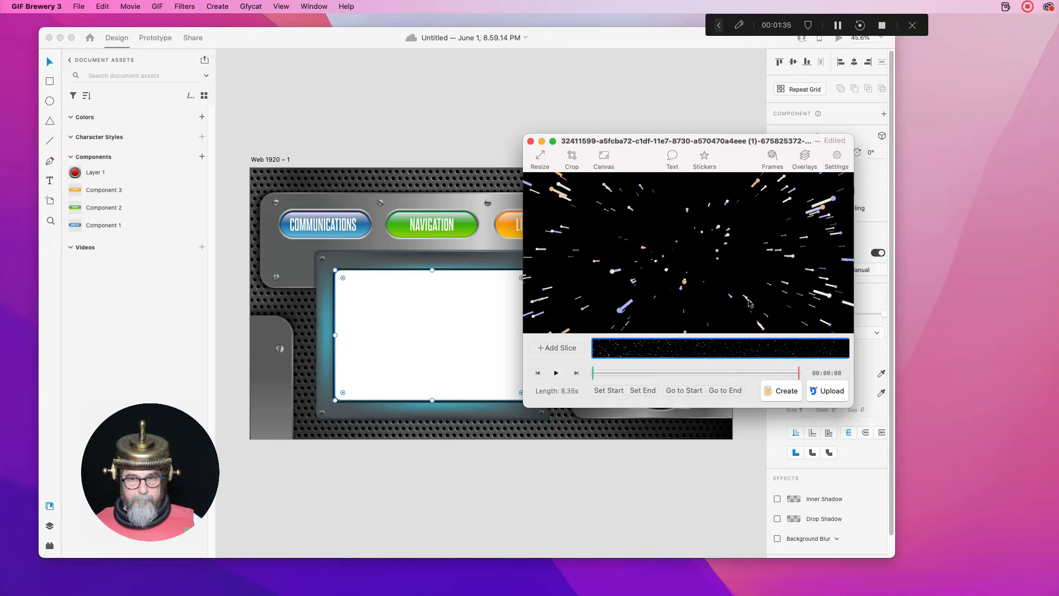
{"action": "left_click", "coordinate": [532, 143]}
{"action": "left_click", "coordinate": [629, 349]}
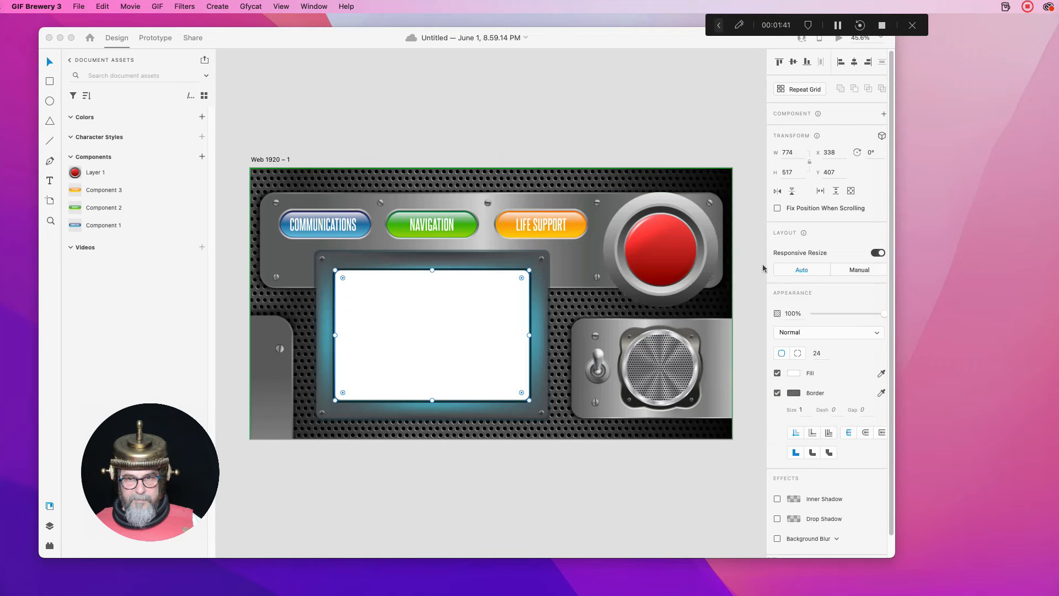
Preview the GIFs in the GIFS folder and open the colored bar-wave animation e9cfa0538d19dee40d688d31aeb396a6.gif.
{"action": "key", "text": "super+o"}
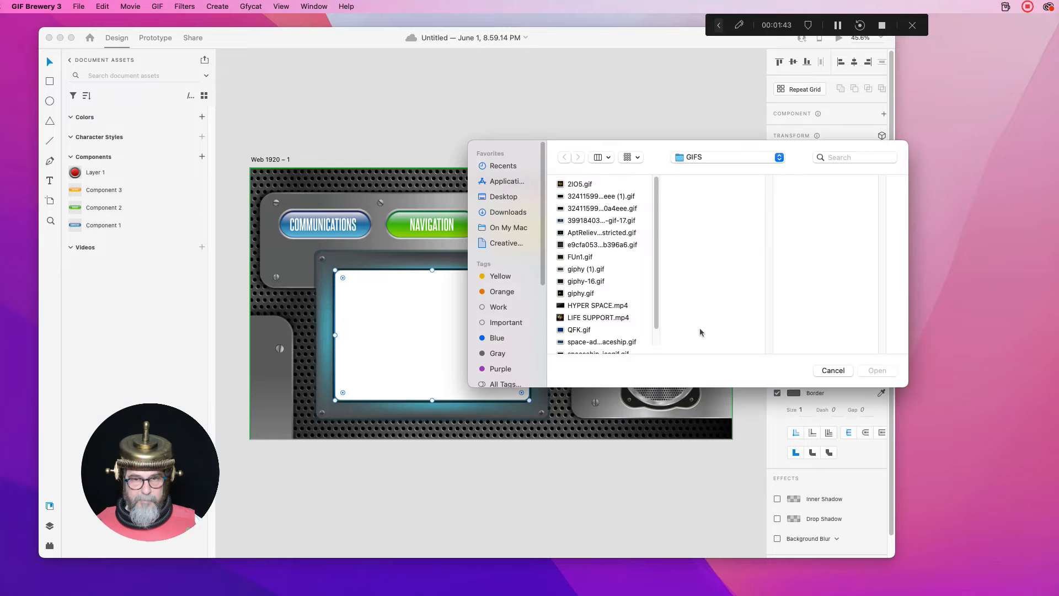
{"action": "left_click", "coordinate": [624, 233]}
{"action": "left_click", "coordinate": [613, 245]}
{"action": "left_click", "coordinate": [612, 256]}
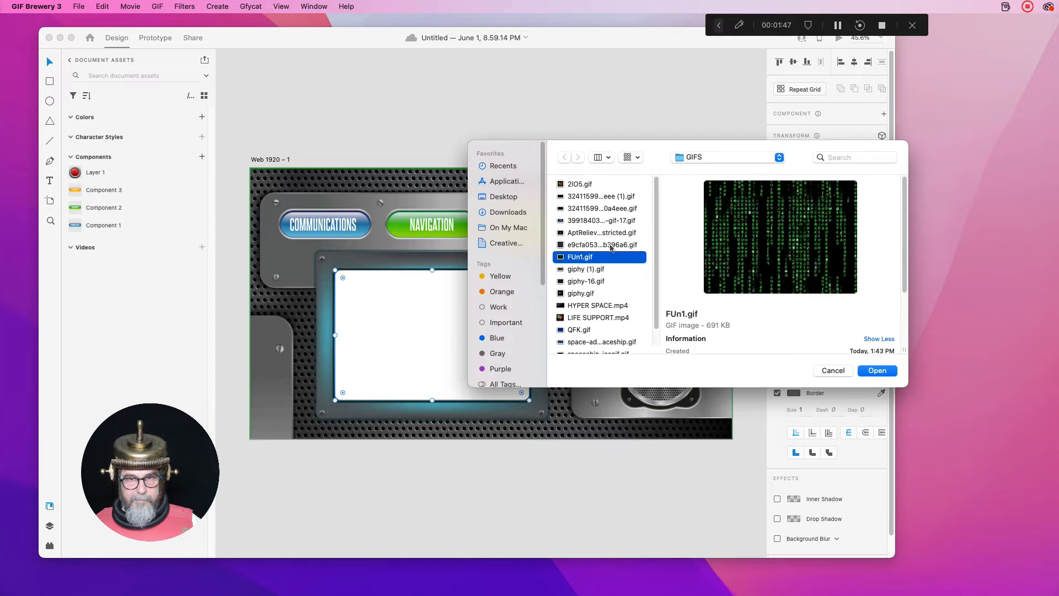
{"action": "left_click", "coordinate": [612, 245]}
{"action": "left_click", "coordinate": [876, 370]}
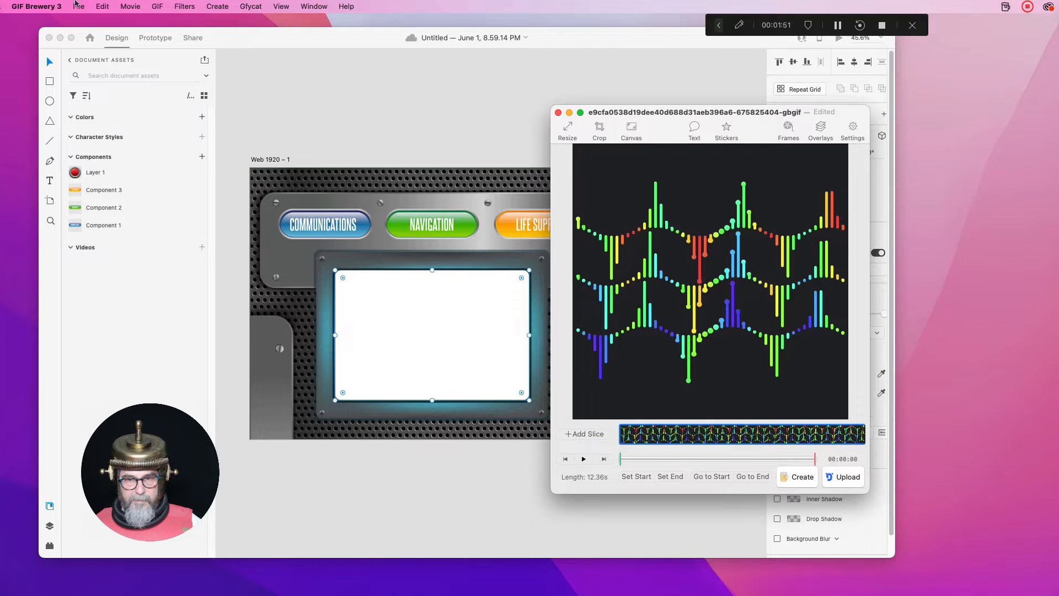
Export the bar-wave animation as an MP4 named LIFE SUPOORT 2 in the GIFS folder, and close its document without keeping it.
{"action": "left_click", "coordinate": [216, 5]}
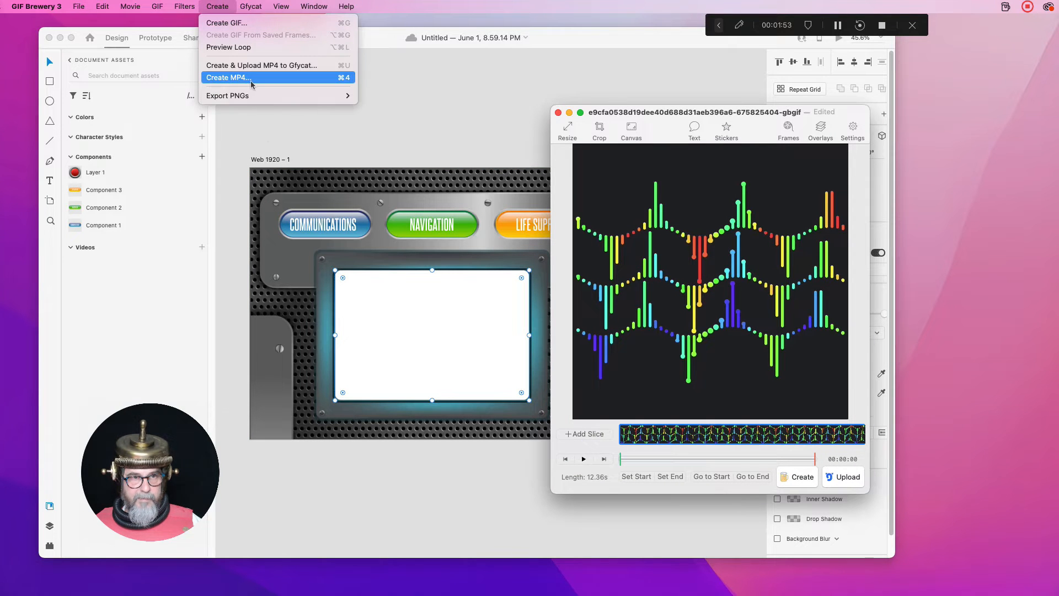
{"action": "left_click", "coordinate": [279, 77]}
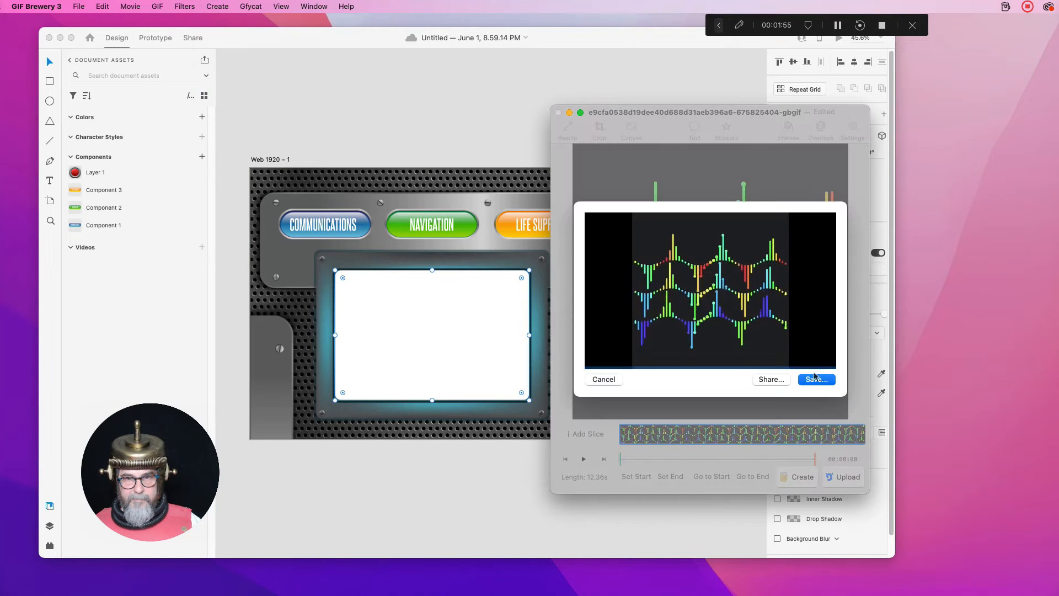
{"action": "left_click", "coordinate": [813, 380]}
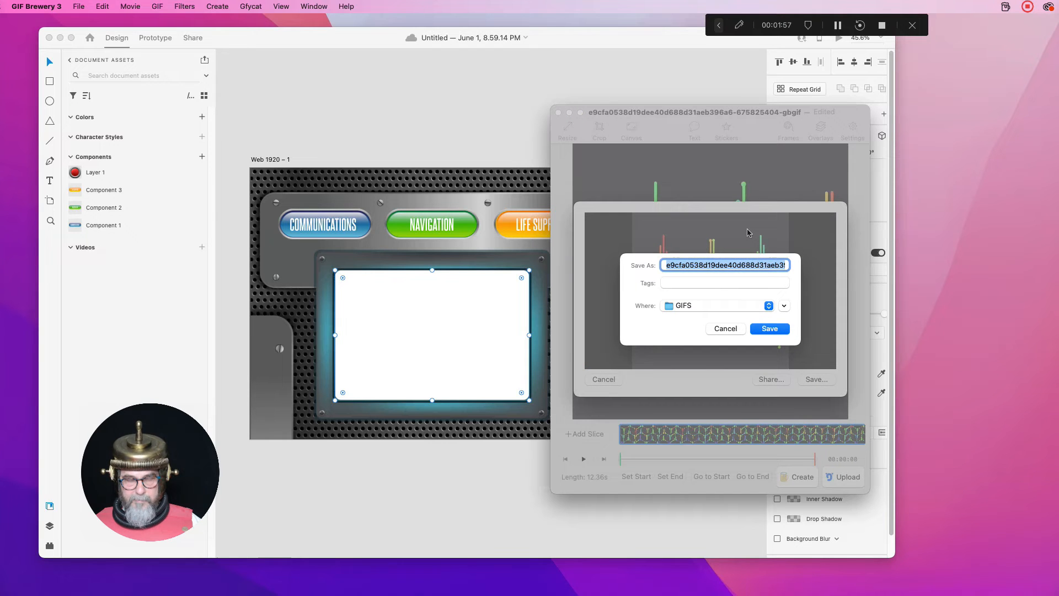
{"action": "type", "text": "LIFE SIUPOORT 2"}
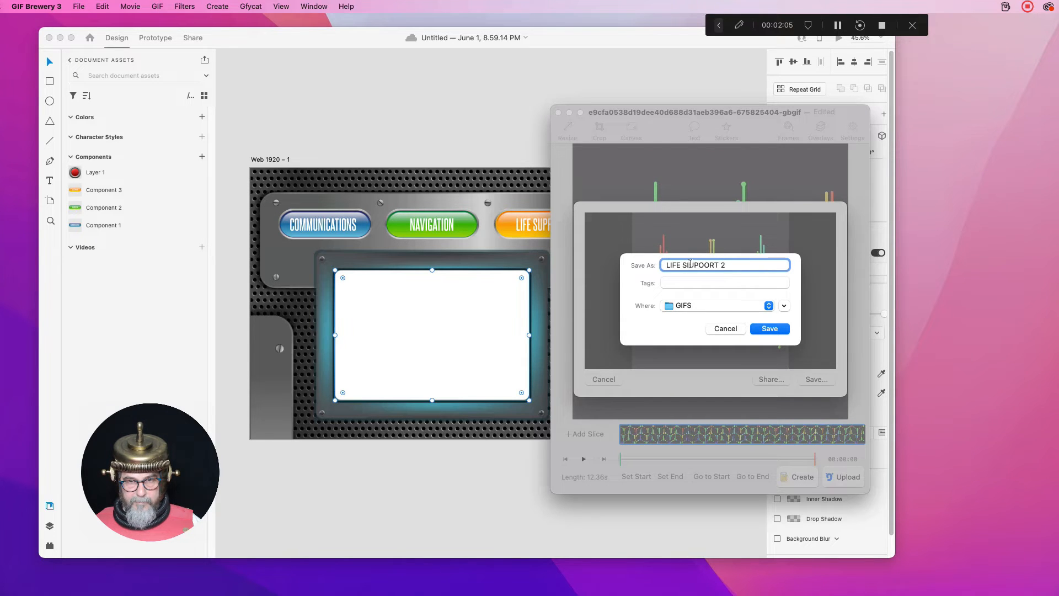
{"action": "left_click", "coordinate": [756, 332]}
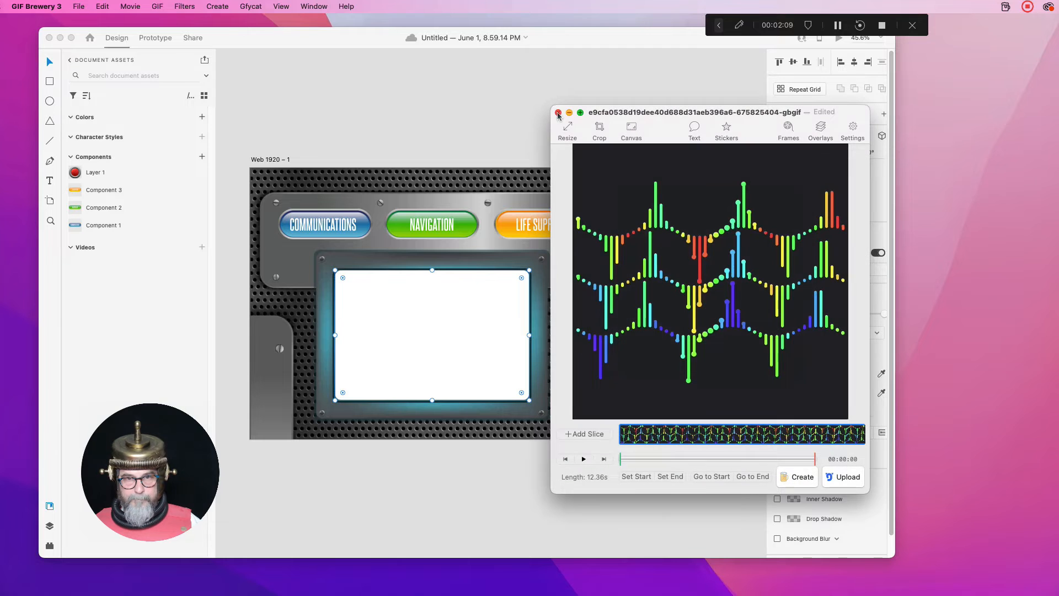
{"action": "left_click", "coordinate": [559, 113]}
{"action": "left_click", "coordinate": [651, 373]}
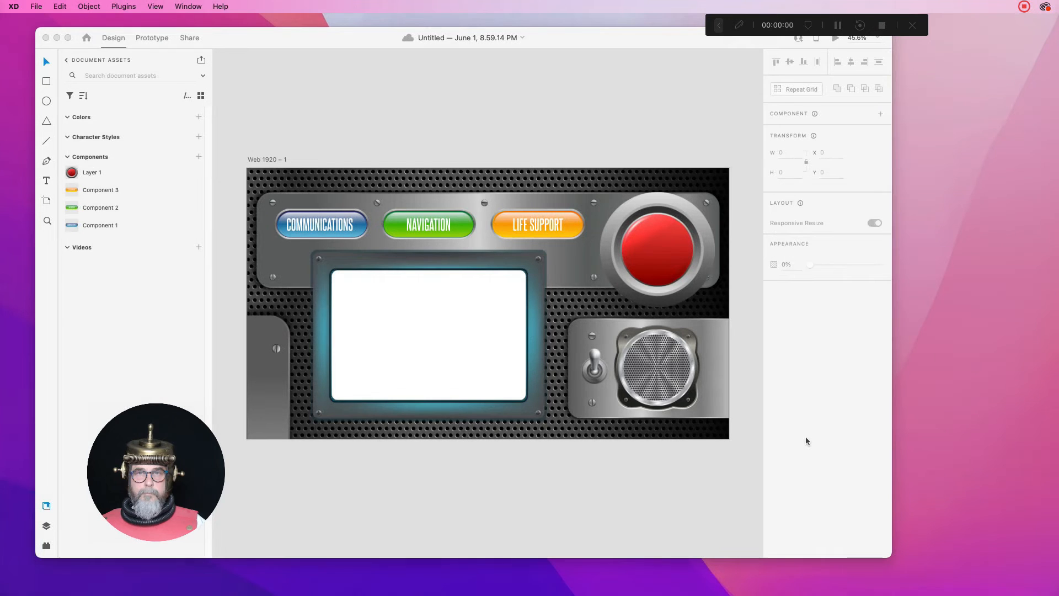
Back in Adobe XD, select the white monitor screen and arrange the windows so the Finder GIFS folder sits beside the design.
{"action": "left_click", "coordinate": [467, 361]}
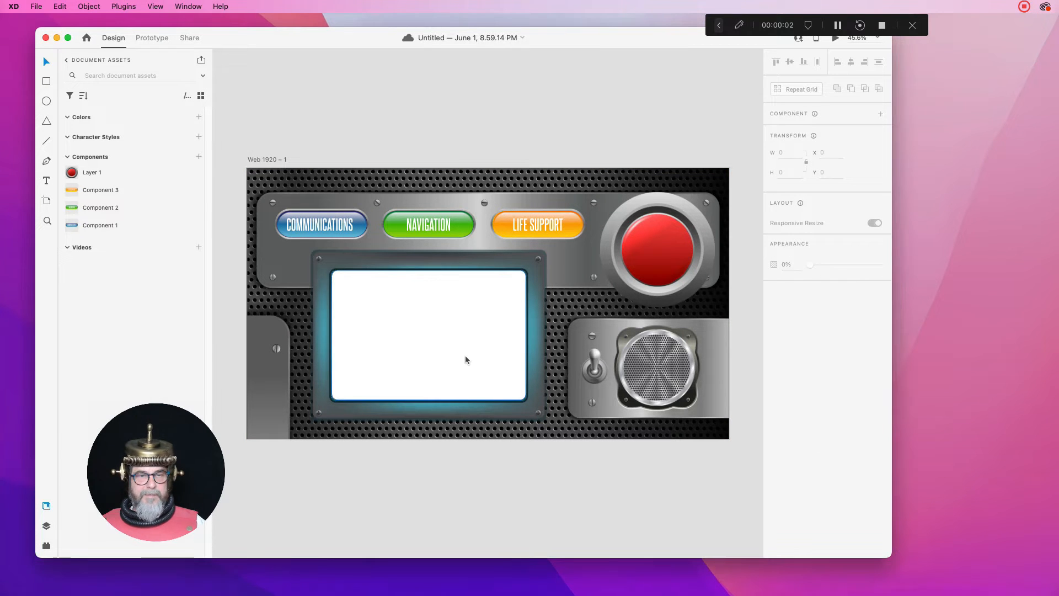
{"action": "left_click", "coordinate": [445, 348]}
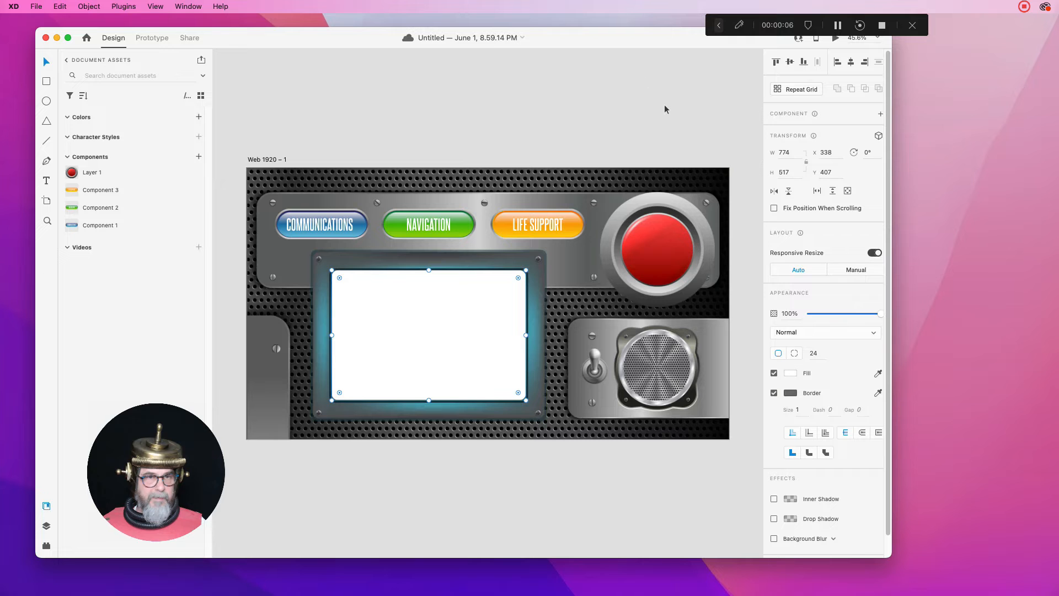
{"action": "left_click_drag", "start_coordinate": [370, 40], "coordinate": [377, 211]}
{"action": "left_click_drag", "start_coordinate": [506, 118], "coordinate": [809, 119]}
{"action": "left_click_drag", "start_coordinate": [307, 214], "coordinate": [282, 33]}
{"action": "left_click_drag", "start_coordinate": [554, 26], "coordinate": [591, 25]}
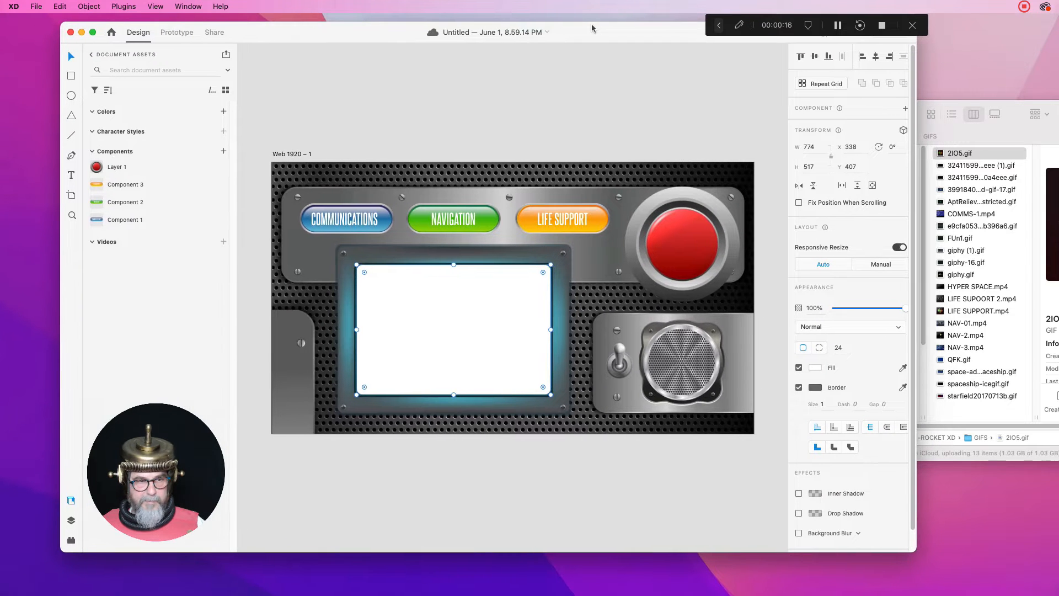
Fill the white monitor screen with the COMMS-1.mp4 video from the GIFS folder, and move the Finder window aside.
{"action": "left_click_drag", "start_coordinate": [1004, 130], "coordinate": [1030, 111]}
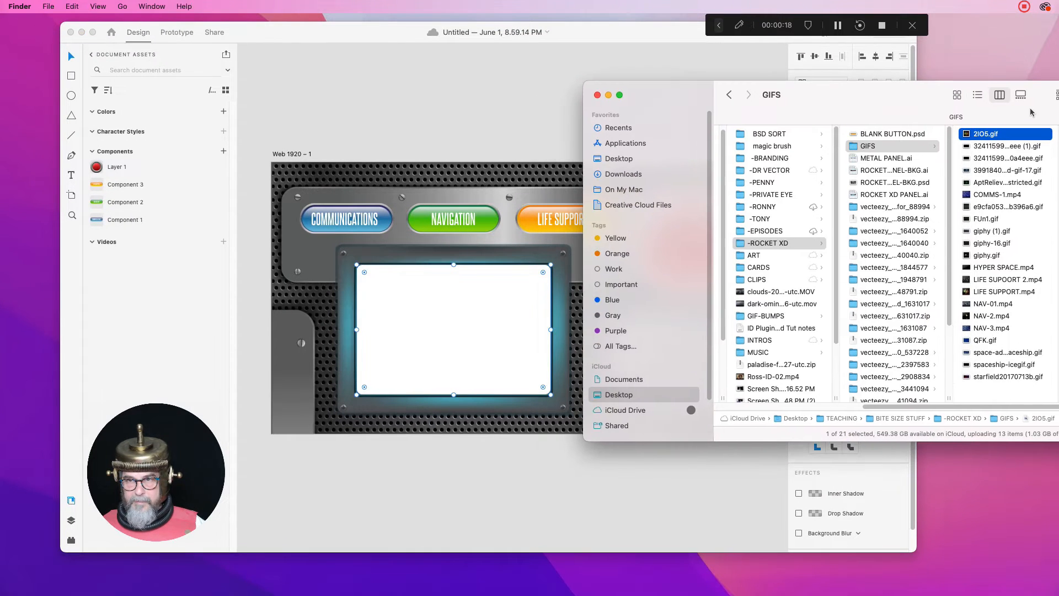
{"action": "left_click", "coordinate": [1014, 270]}
{"action": "left_click", "coordinate": [1014, 279]}
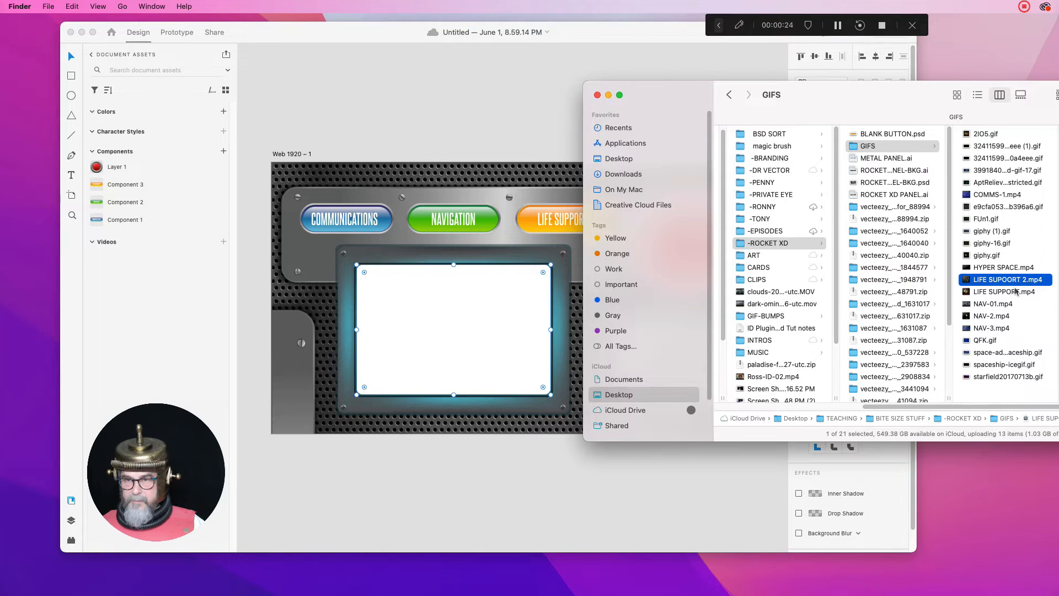
{"action": "left_click", "coordinate": [1017, 291]}
{"action": "left_click", "coordinate": [1001, 310]}
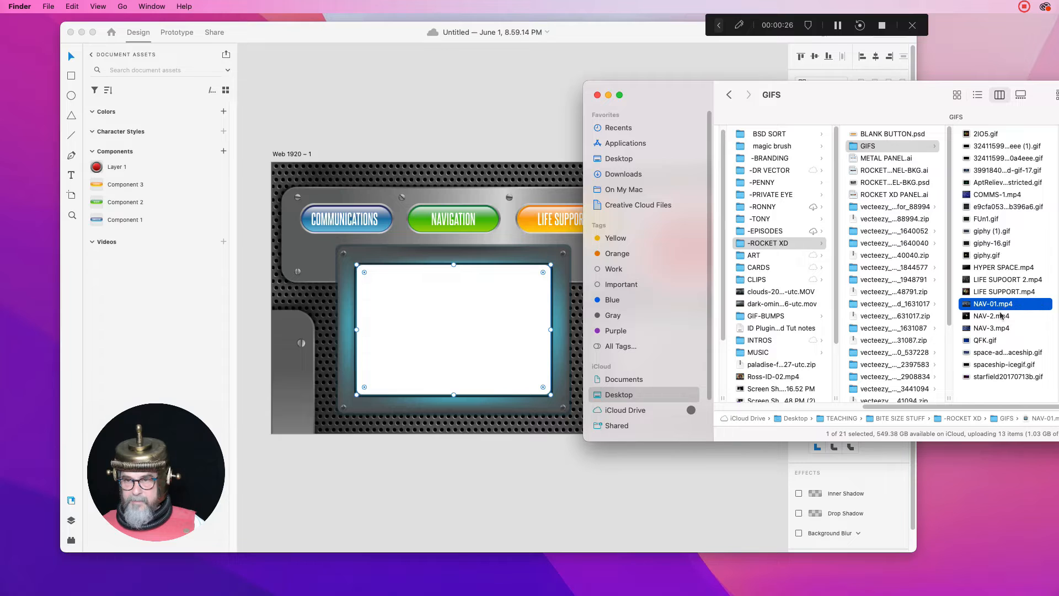
{"action": "left_click", "coordinate": [1006, 318]}
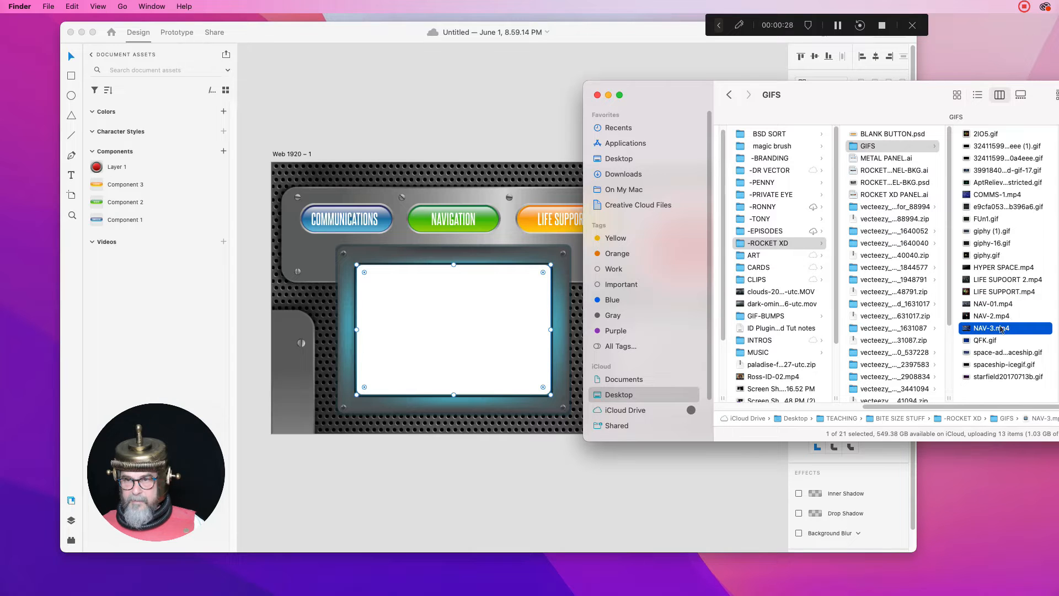
{"action": "left_click", "coordinate": [1012, 198]}
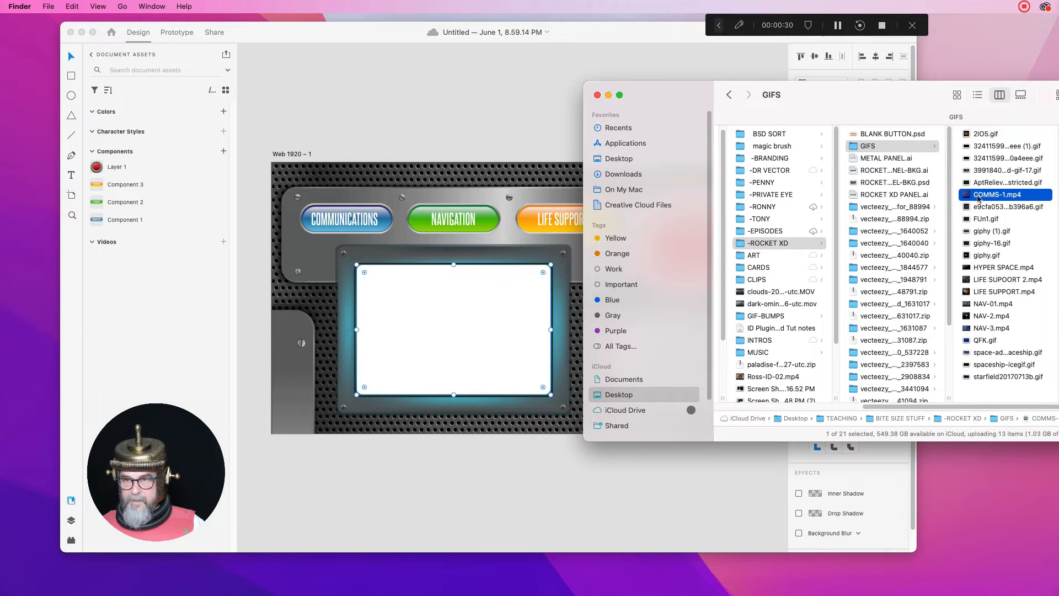
{"action": "left_click_drag", "start_coordinate": [965, 194], "coordinate": [452, 305]}
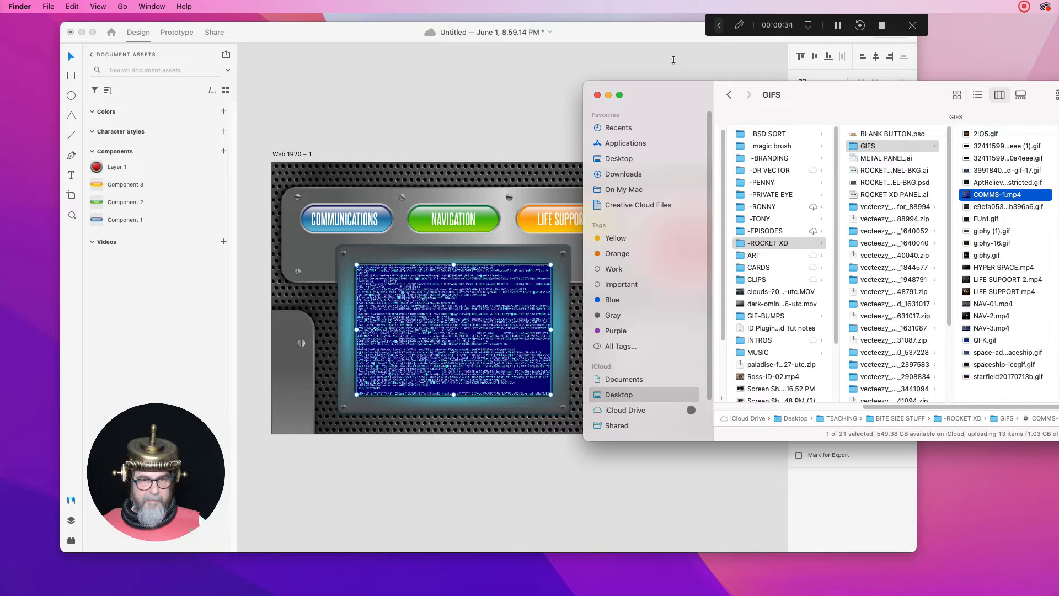
{"action": "left_click_drag", "start_coordinate": [747, 104], "coordinate": [1048, 106]}
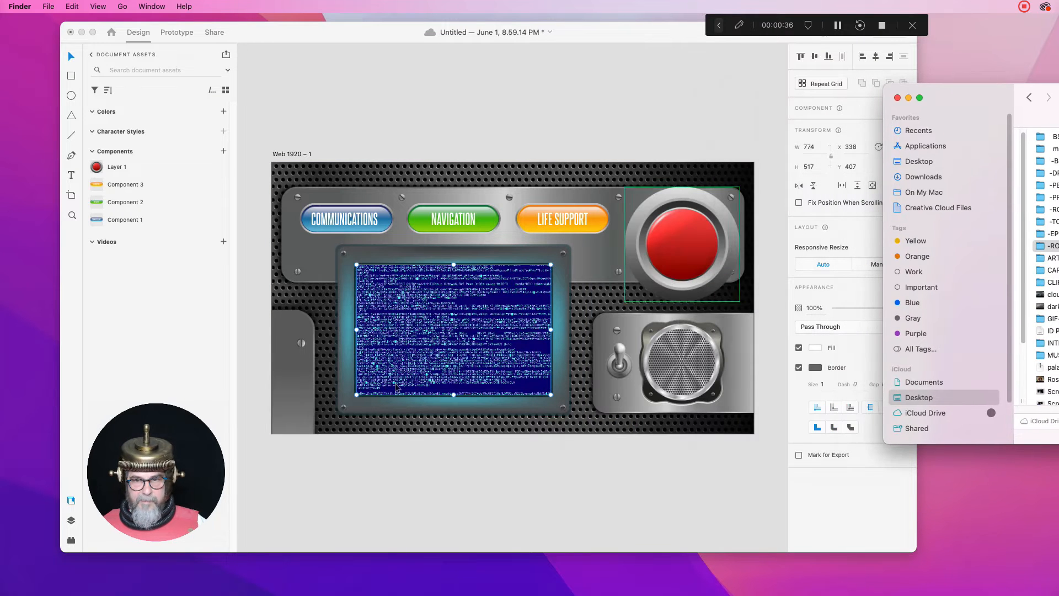
Set the COMMS-1 video inside the monitor screen to play automatically with loop playback on.
{"action": "left_click", "coordinate": [779, 251]}
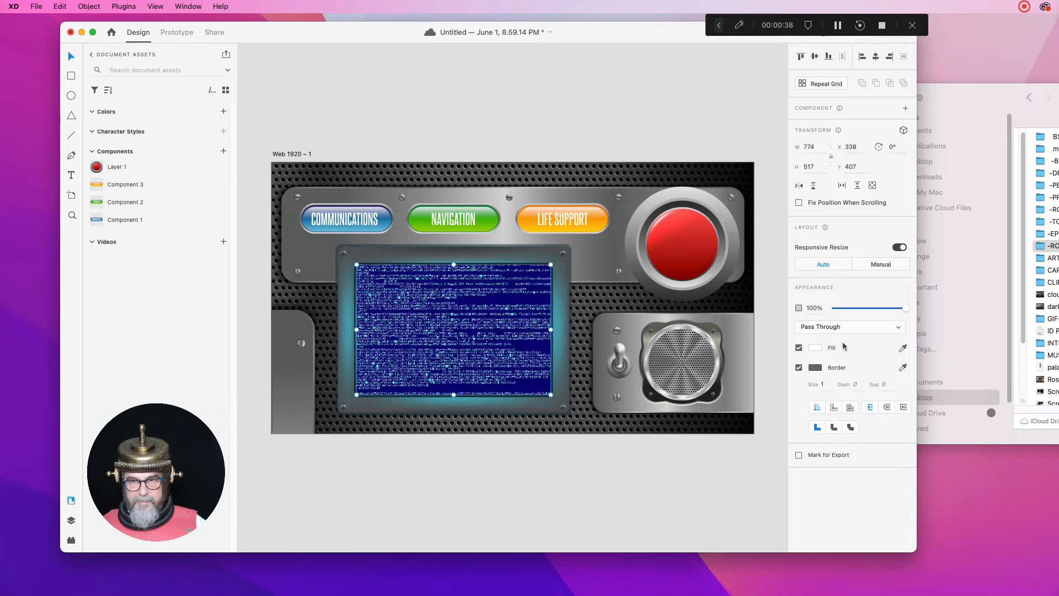
{"action": "left_click", "coordinate": [495, 298]}
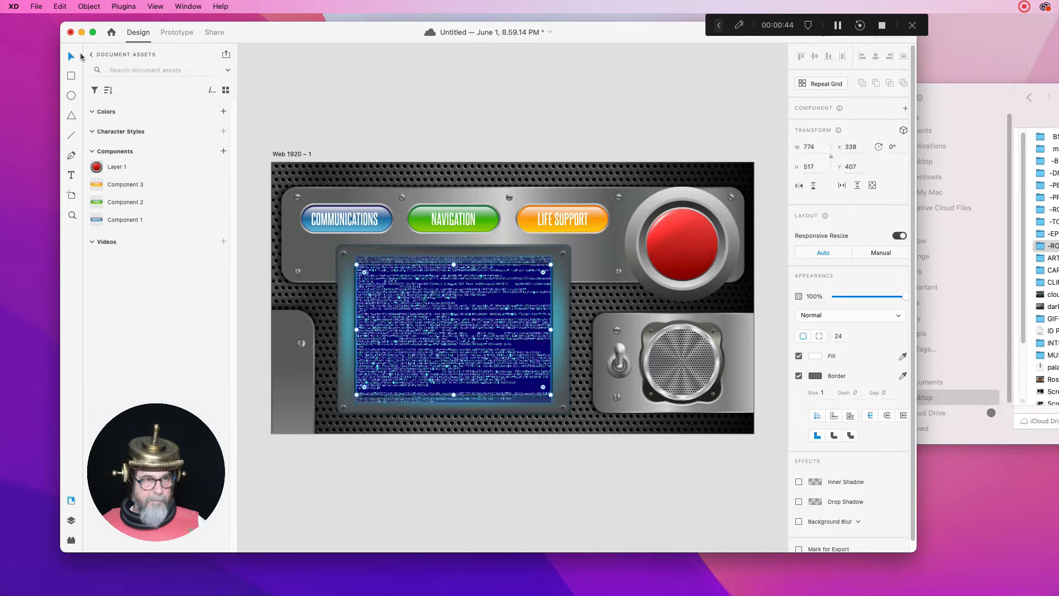
{"action": "left_click", "coordinate": [513, 332]}
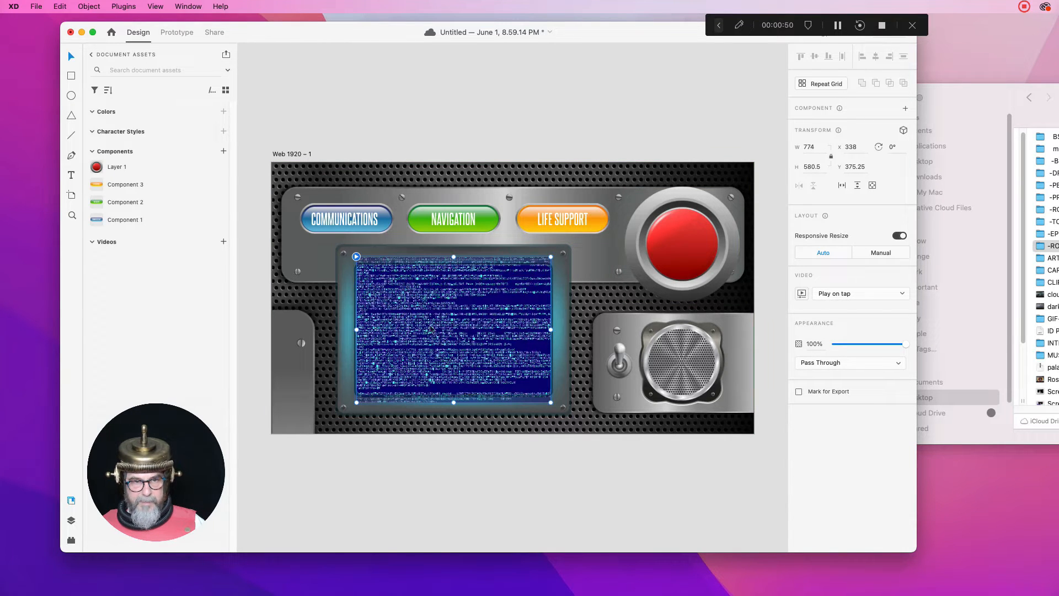
{"action": "left_click", "coordinate": [843, 294]}
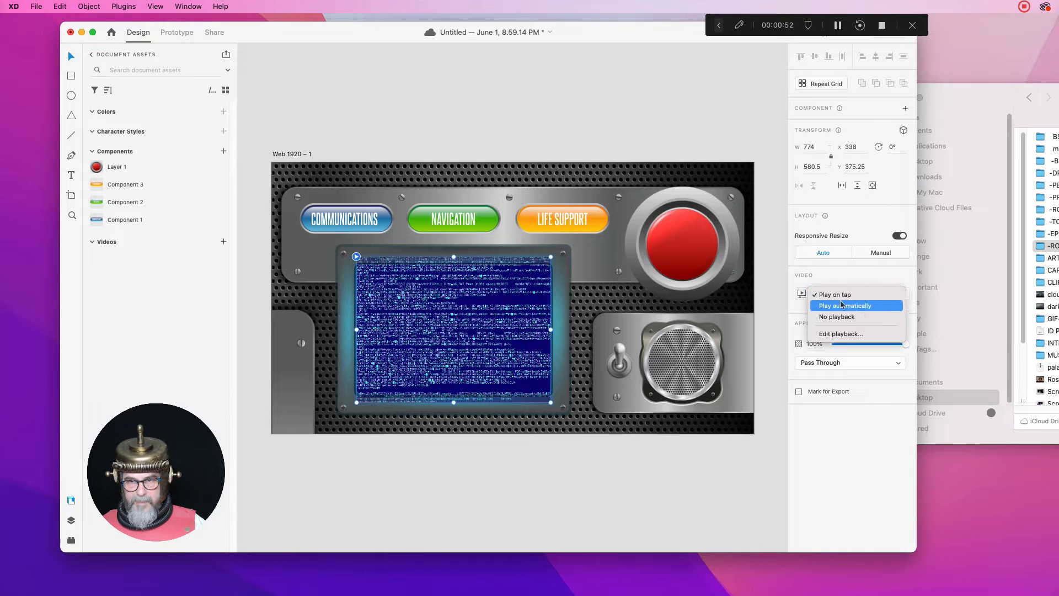
{"action": "left_click", "coordinate": [841, 305]}
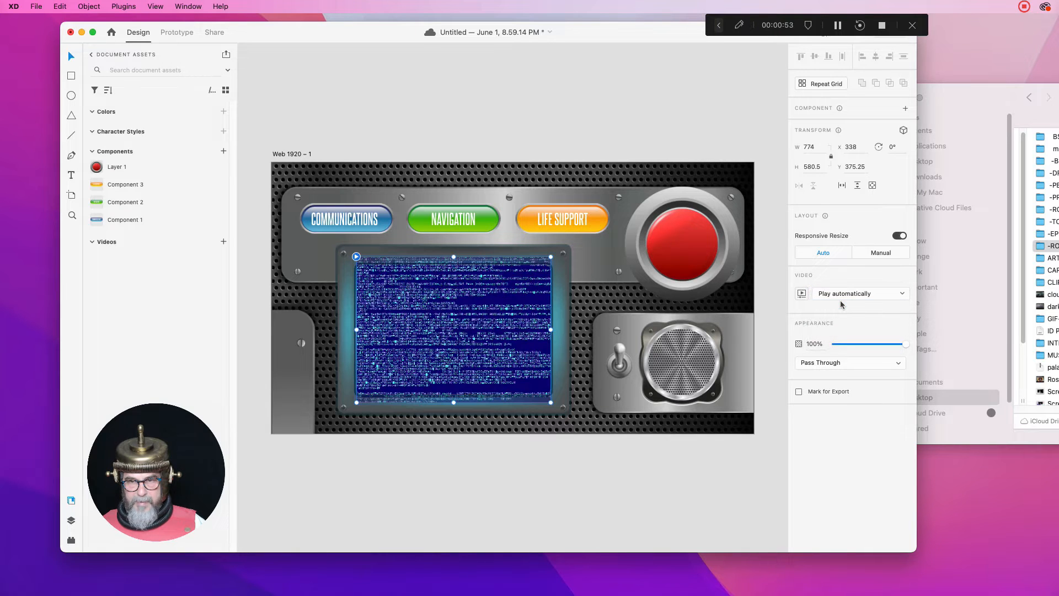
{"action": "left_click", "coordinate": [802, 294]}
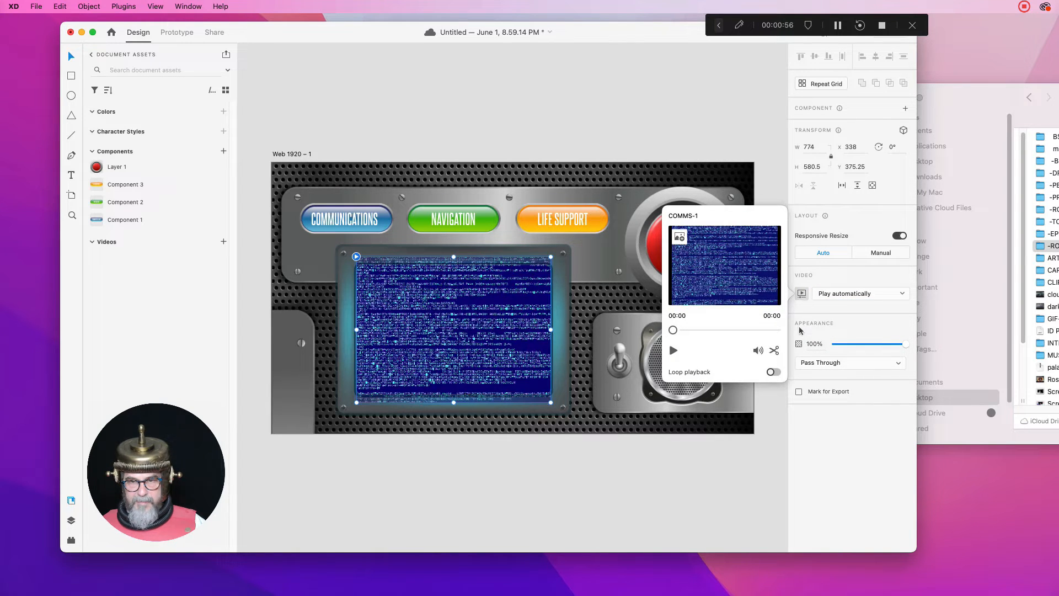
{"action": "left_click", "coordinate": [775, 373]}
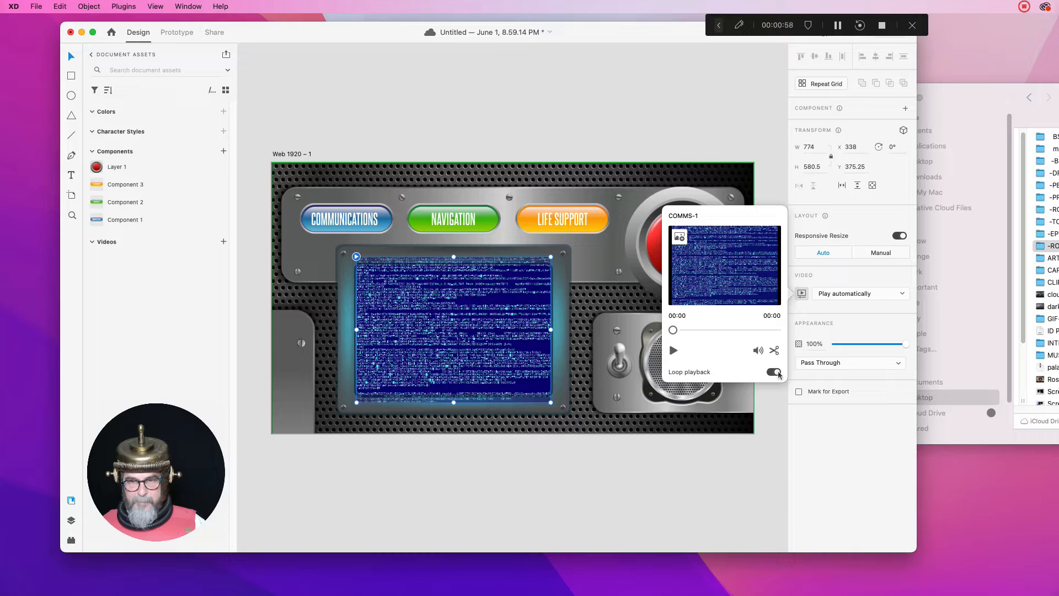
{"action": "left_click", "coordinate": [776, 148]}
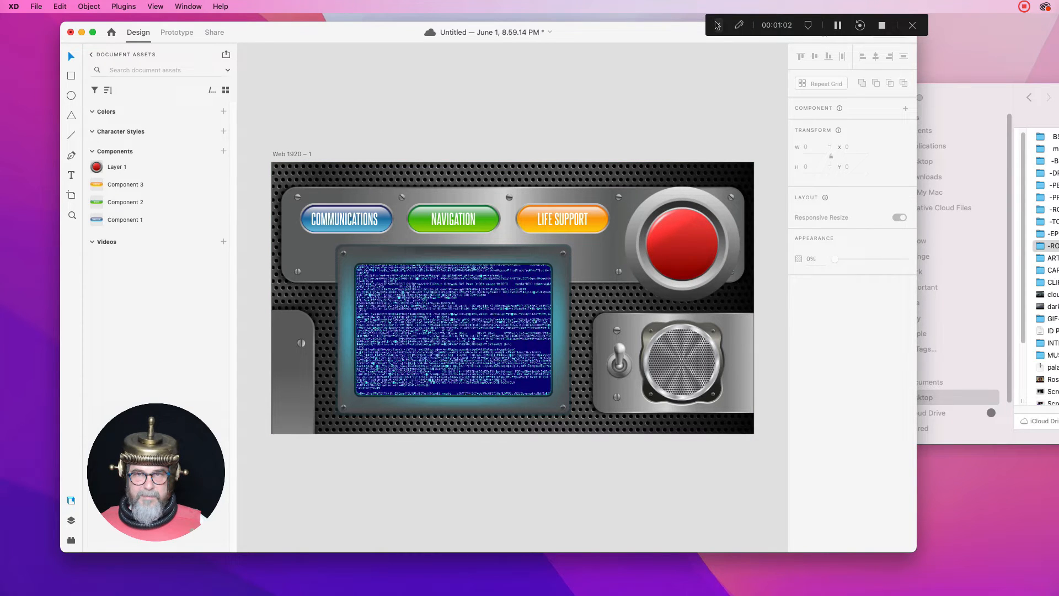
Preview the design to check the video playing on the monitor screen, and close the preview.
{"action": "left_click_drag", "start_coordinate": [728, 25], "coordinate": [771, 55]}
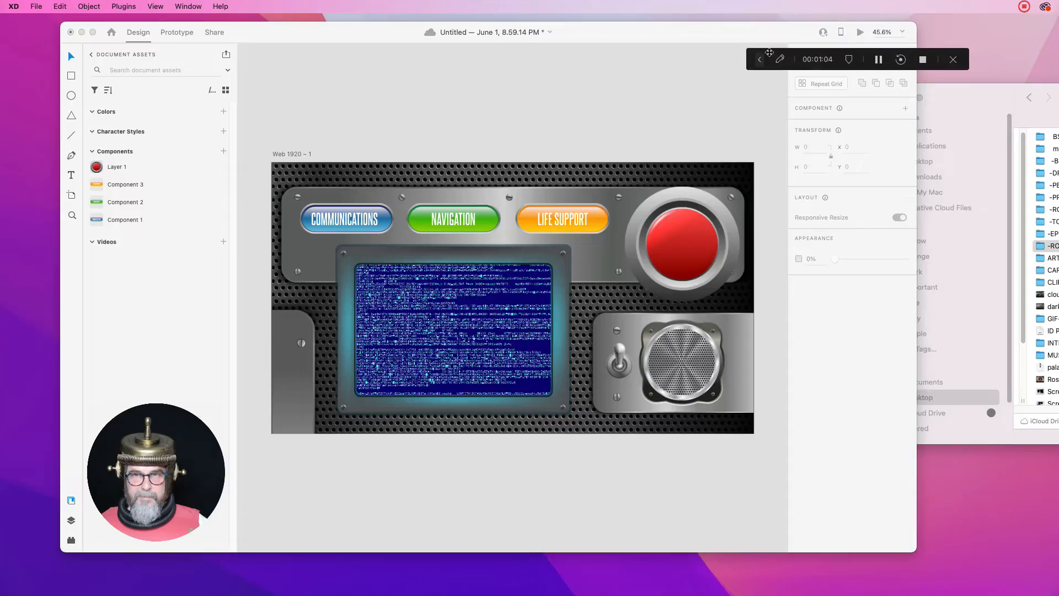
{"action": "left_click", "coordinate": [863, 36]}
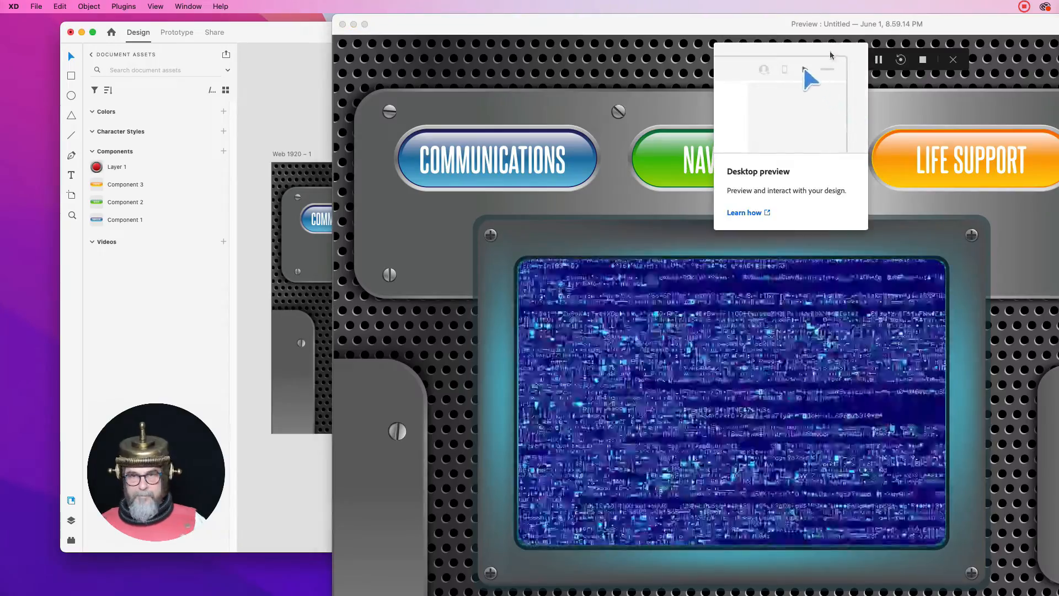
{"action": "left_click", "coordinate": [343, 24]}
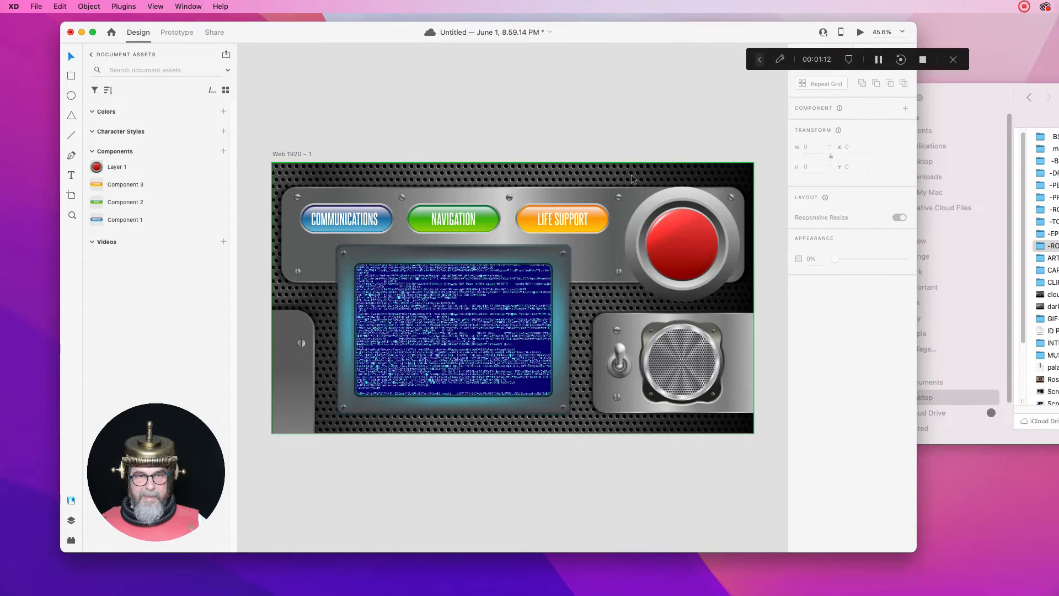
Shift the large red button component slightly to X 1386, Y 70, and clear the selection.
{"action": "left_click_drag", "start_coordinate": [673, 232], "coordinate": [677, 228]}
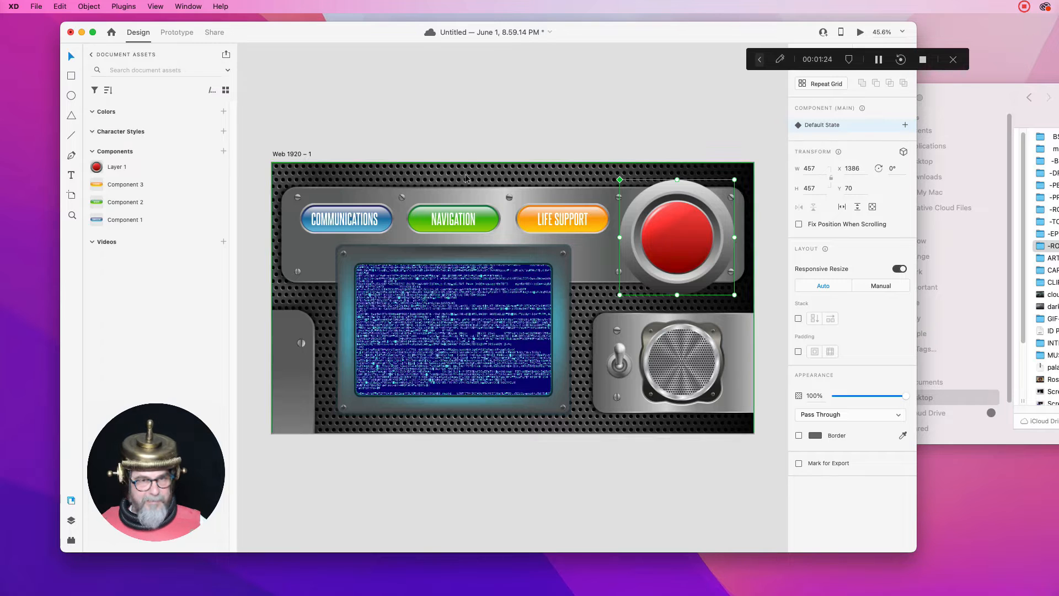
{"action": "left_click", "coordinate": [310, 216]}
{"action": "left_click", "coordinate": [377, 121]}
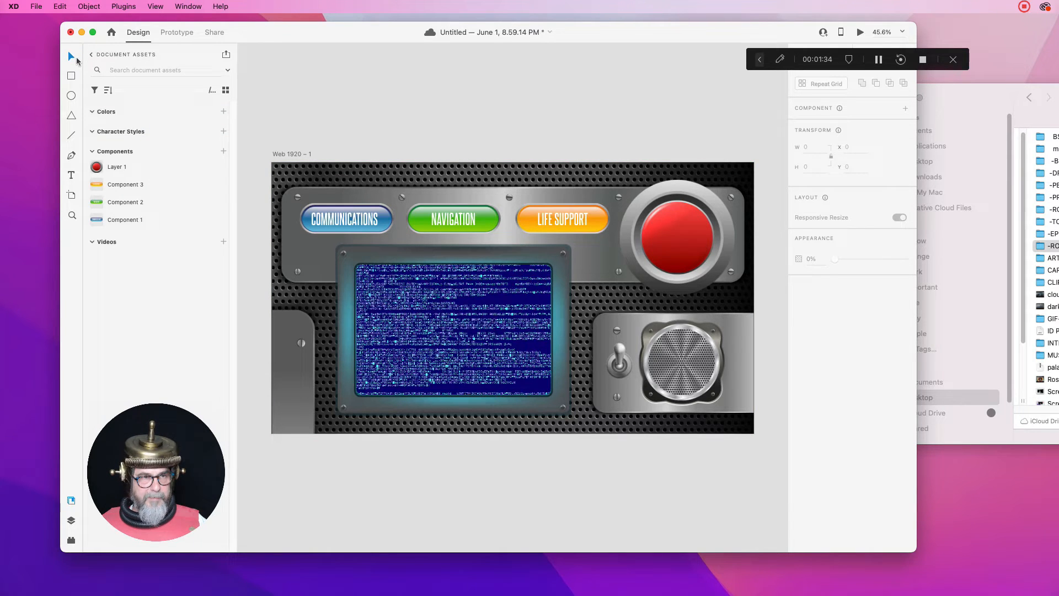
Set the fill of the COMMUNICATIONS button's label to yellow #F5FF00.
{"action": "double_click", "coordinate": [330, 221]}
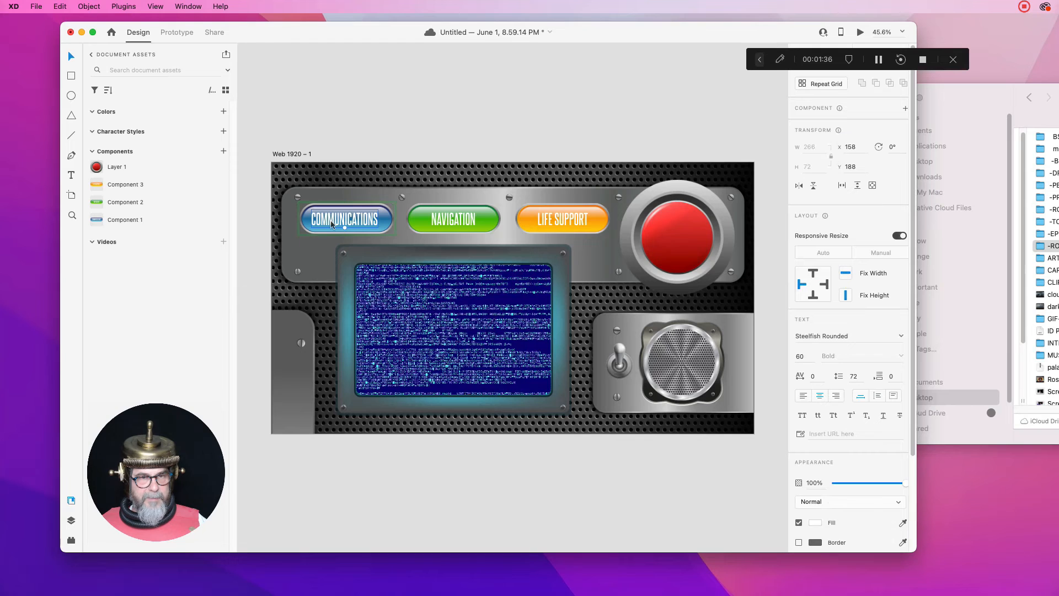
{"action": "double_click", "coordinate": [333, 224]}
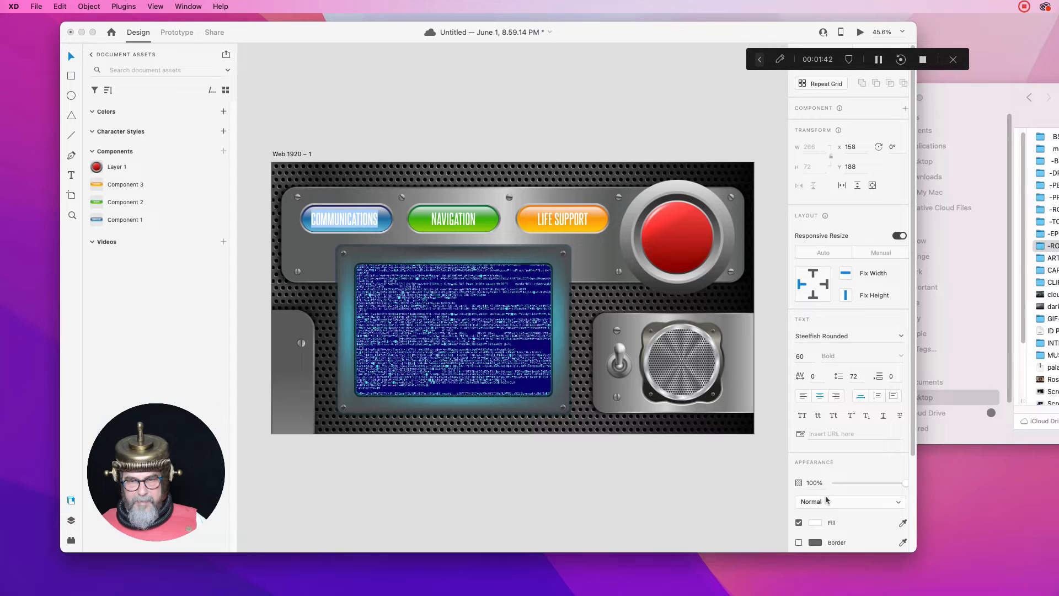
{"action": "left_click", "coordinate": [815, 523]}
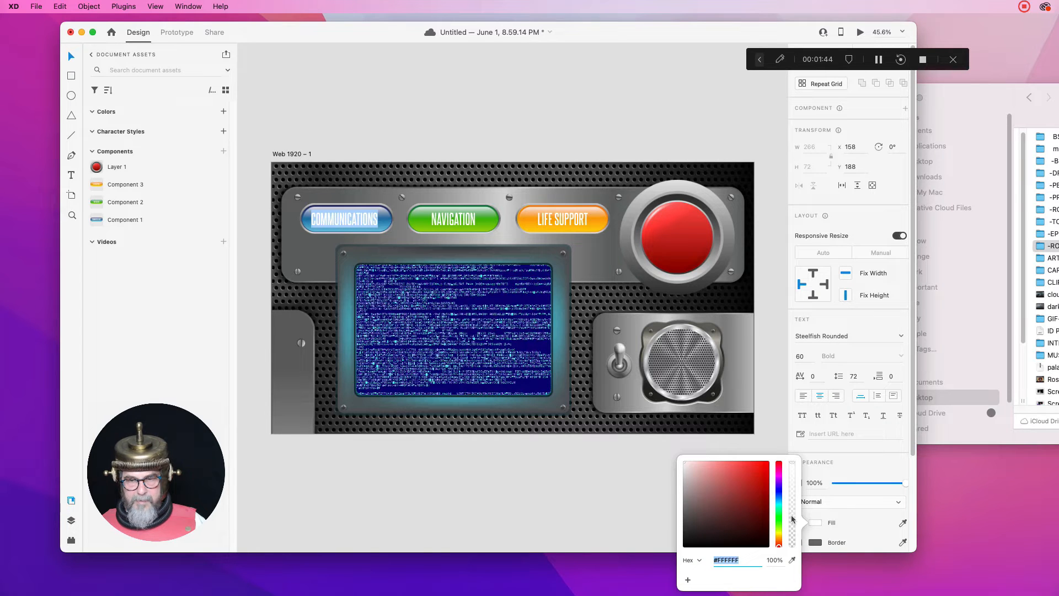
{"action": "left_click", "coordinate": [779, 534]}
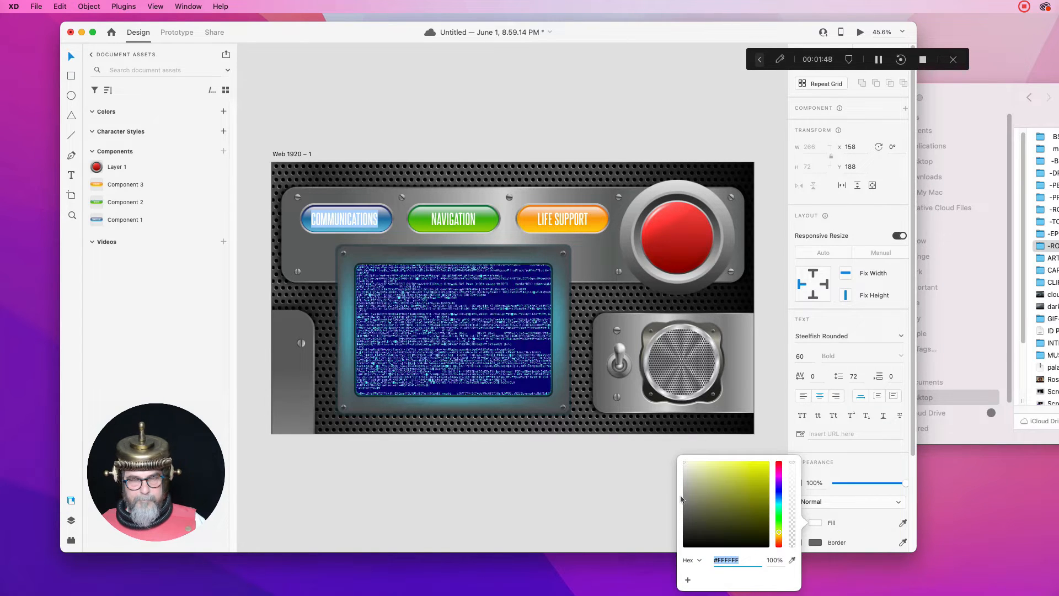
{"action": "left_click", "coordinate": [744, 468]}
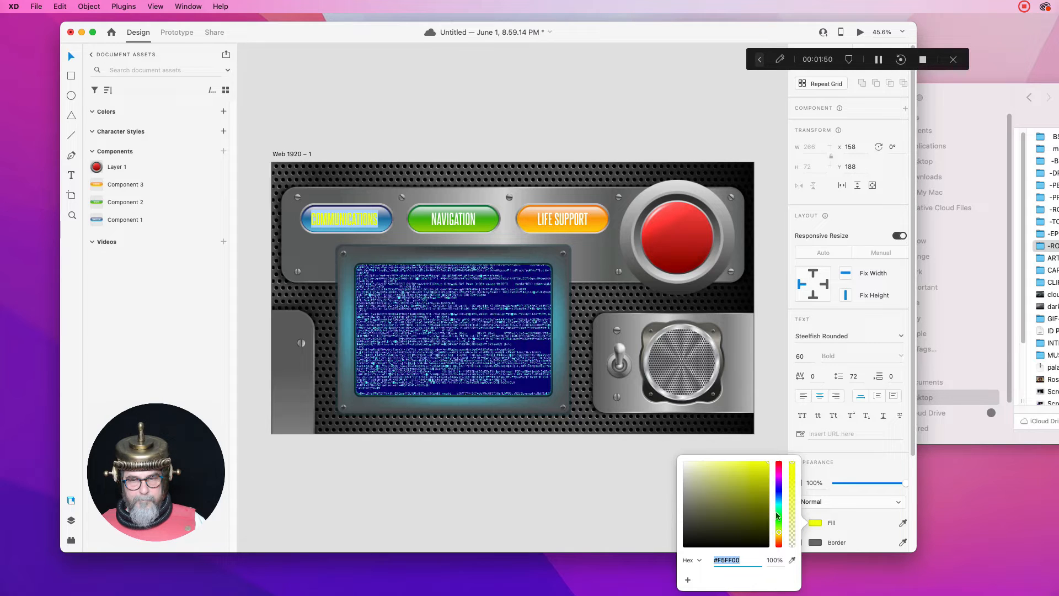
{"action": "key", "text": "Escape"}
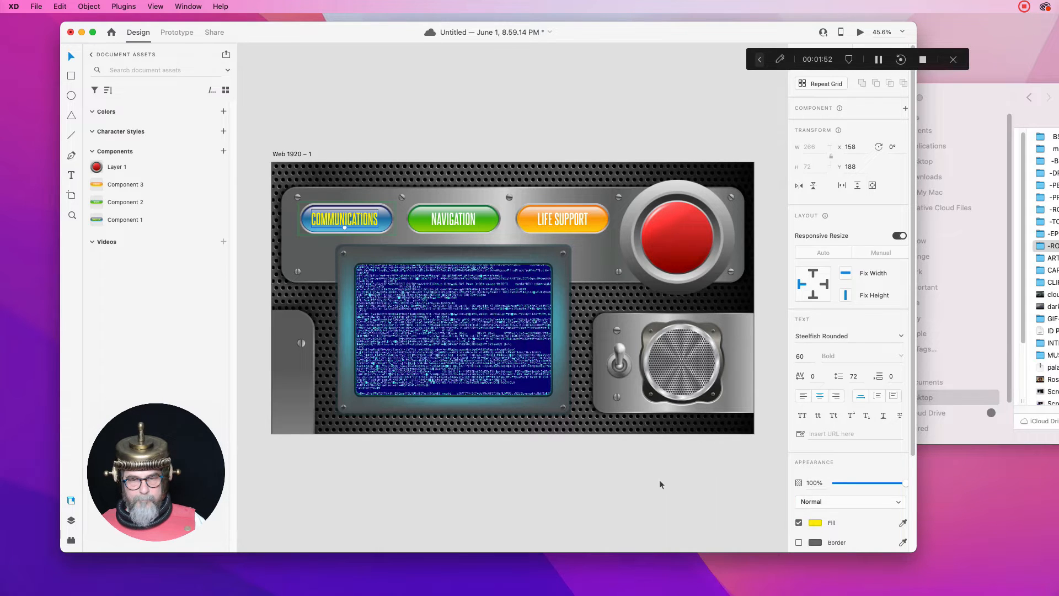
{"action": "key", "text": "Escape"}
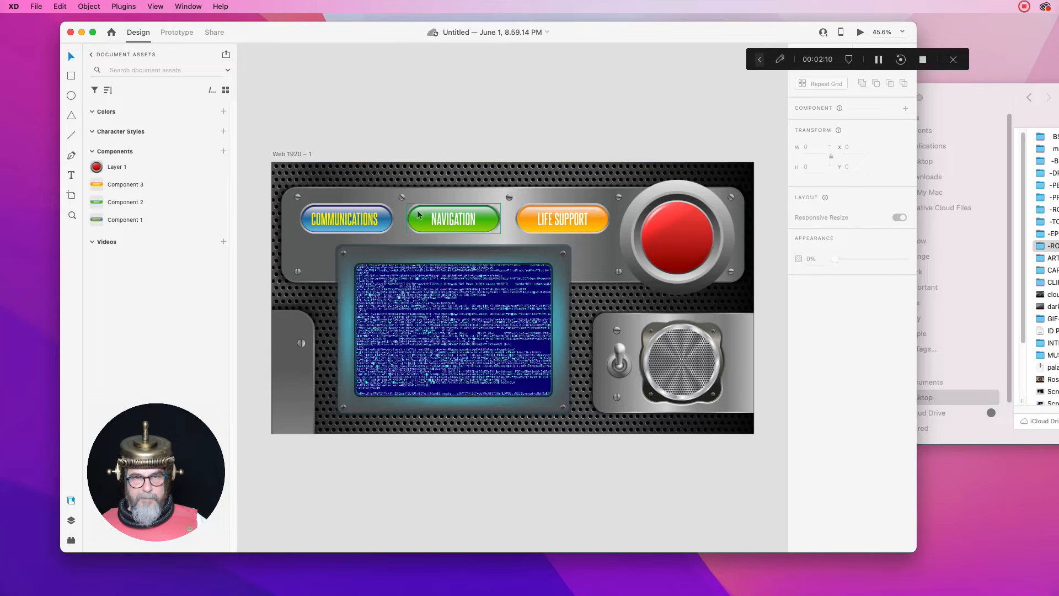
Duplicate the Web 1920 – 1 artboard directly below the original at X 0, Y 1132.
{"action": "left_click", "coordinate": [288, 154]}
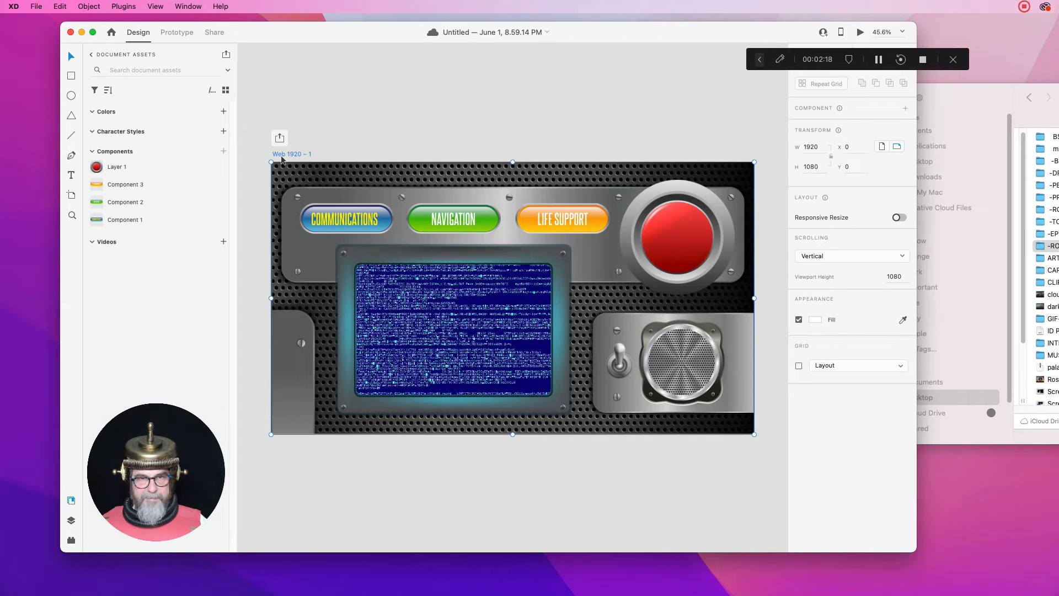
{"action": "left_click_drag", "start_coordinate": [282, 160], "coordinate": [282, 441]}
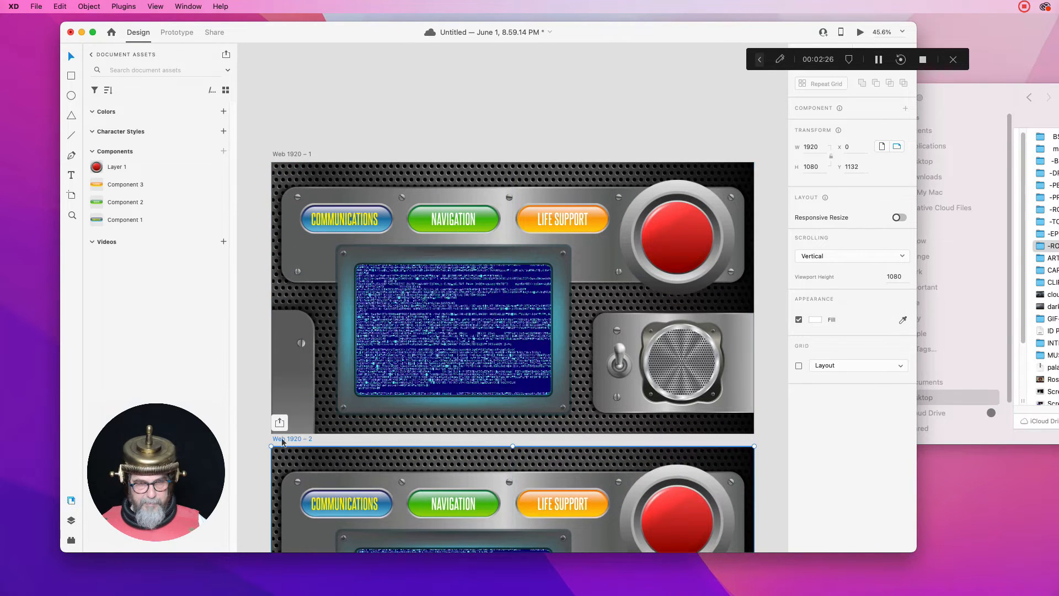
{"action": "key", "text": "super+0"}
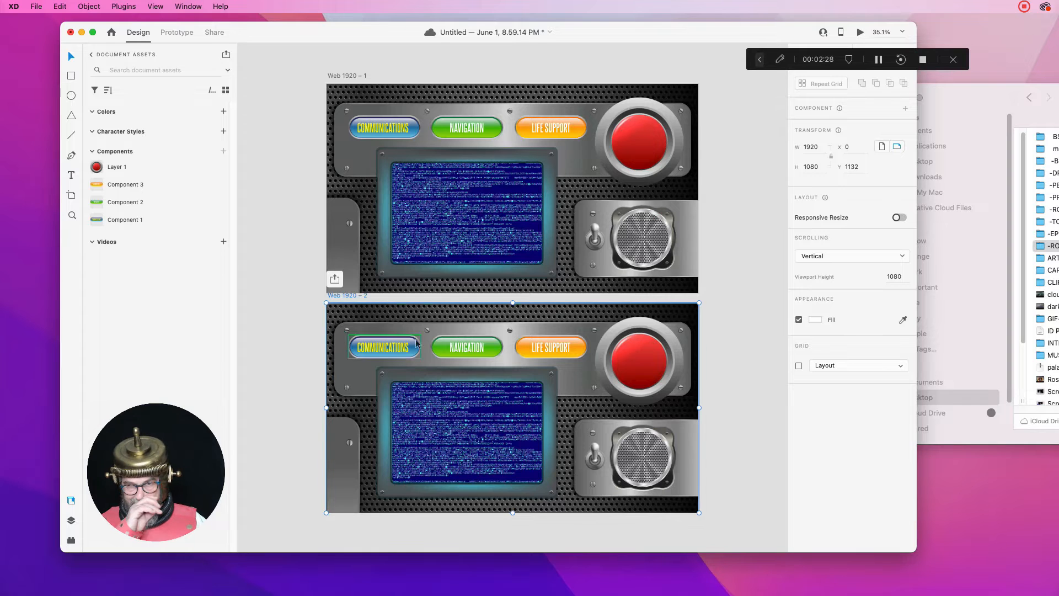
{"action": "key", "text": "Escape"}
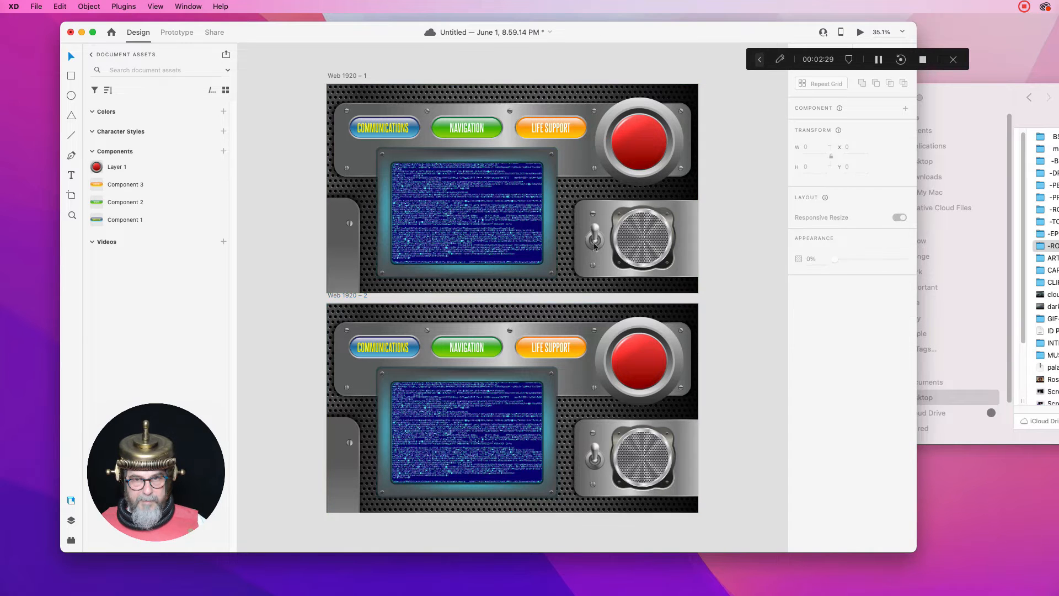
Set the fill of the COMMUNICATIONS label on the Web 1920 – 2 artboard to white #FFFFFF.
{"action": "left_click", "coordinate": [396, 348]}
{"action": "double_click", "coordinate": [389, 346]}
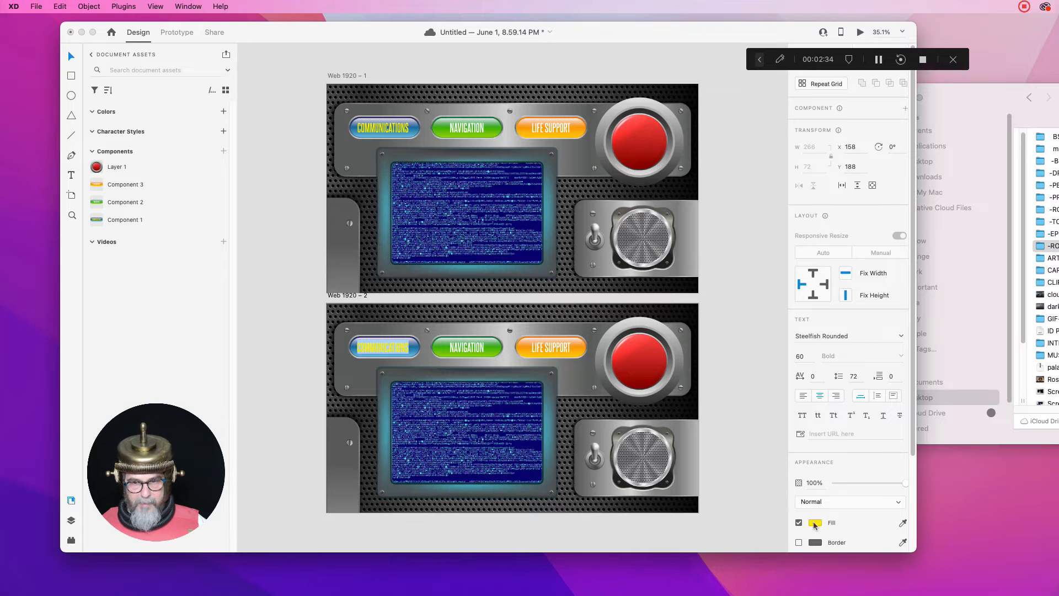
{"action": "left_click", "coordinate": [815, 523]}
{"action": "left_click_drag", "start_coordinate": [728, 467], "coordinate": [685, 459]}
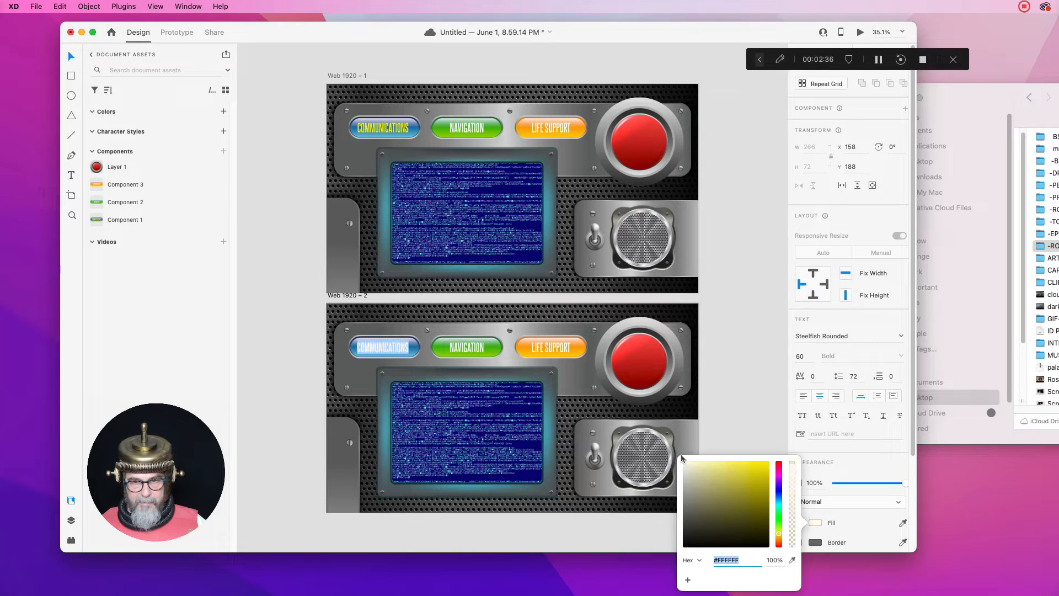
{"action": "key", "text": "Escape"}
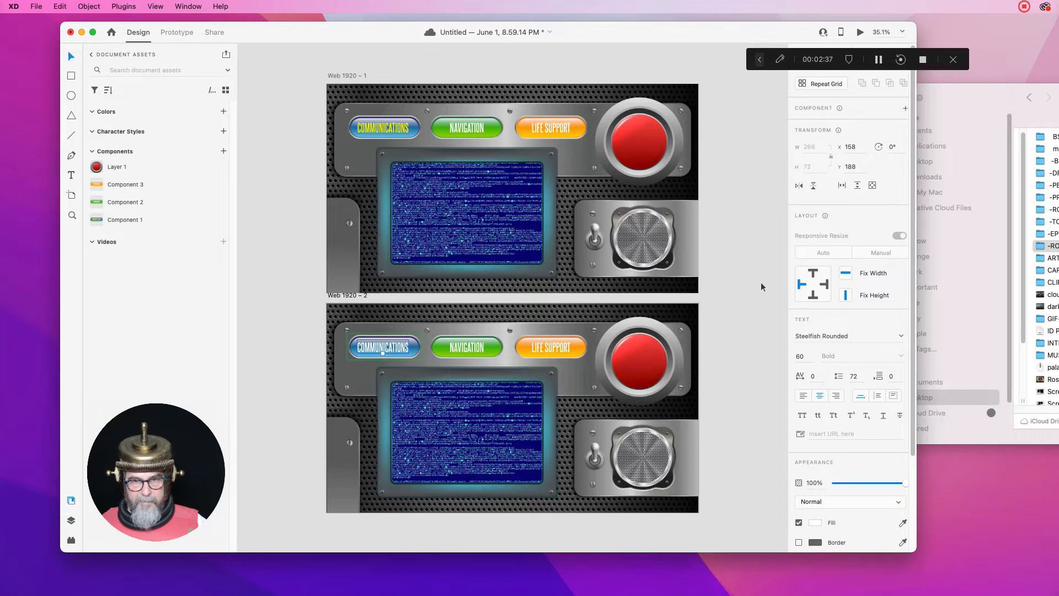
Set the fill of the NAVIGATION label on the Web 1920 – 2 artboard to yellow and clear the selection.
{"action": "left_click", "coordinate": [486, 350]}
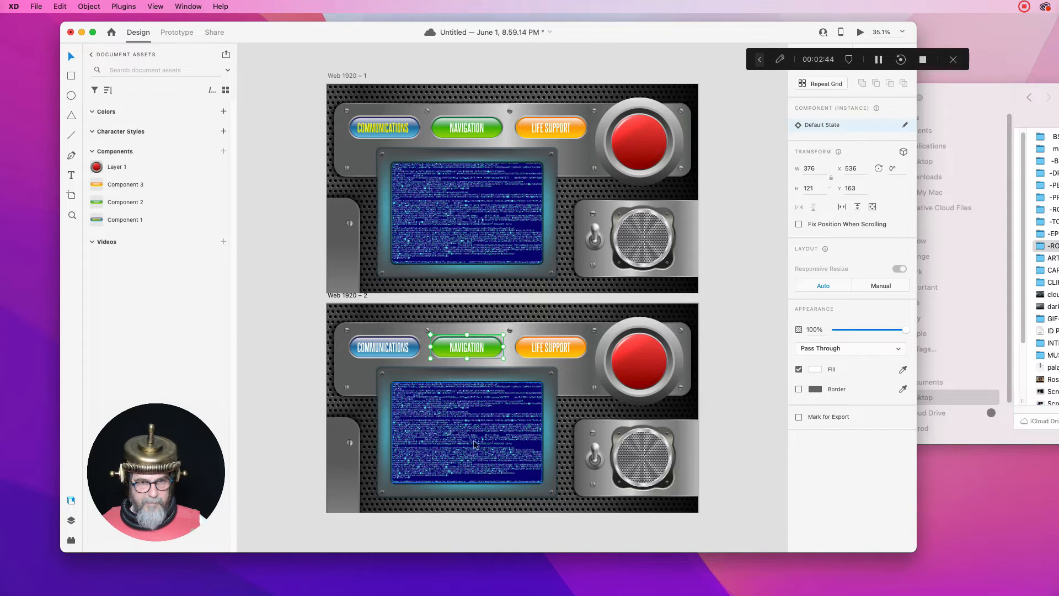
{"action": "double_click", "coordinate": [481, 345]}
{"action": "double_click", "coordinate": [460, 349]}
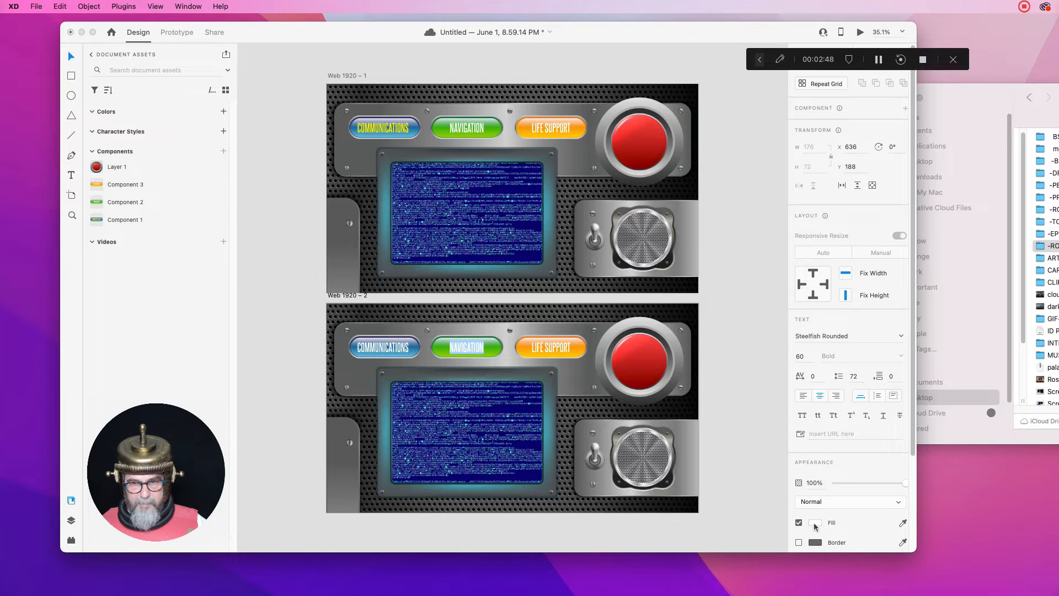
{"action": "left_click", "coordinate": [815, 524]}
{"action": "left_click", "coordinate": [778, 536]}
{"action": "left_click_drag", "start_coordinate": [765, 499], "coordinate": [772, 439]}
{"action": "key", "text": "Escape"}
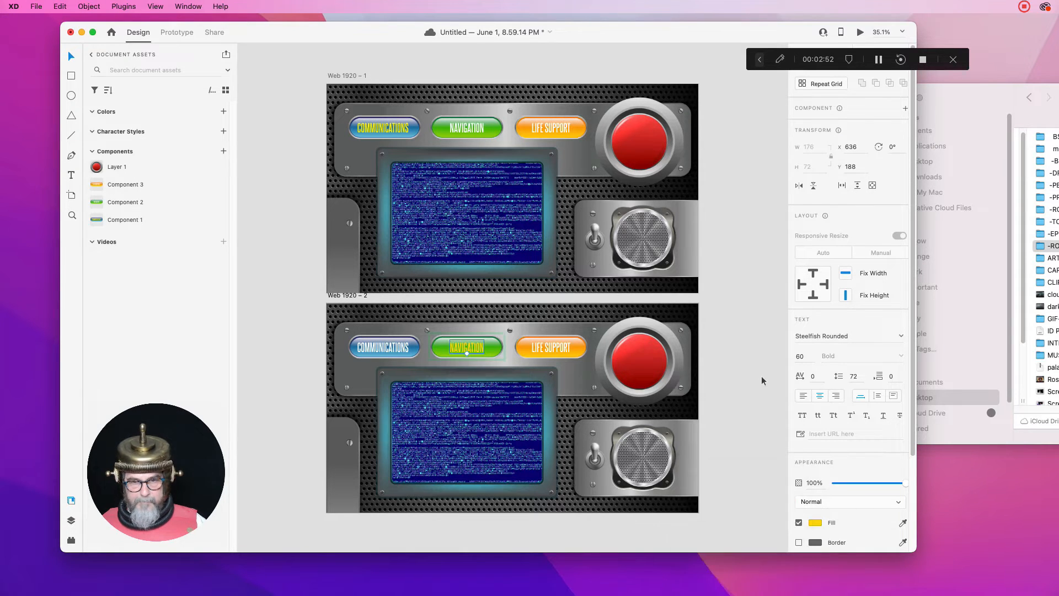
{"action": "left_click", "coordinate": [734, 277]}
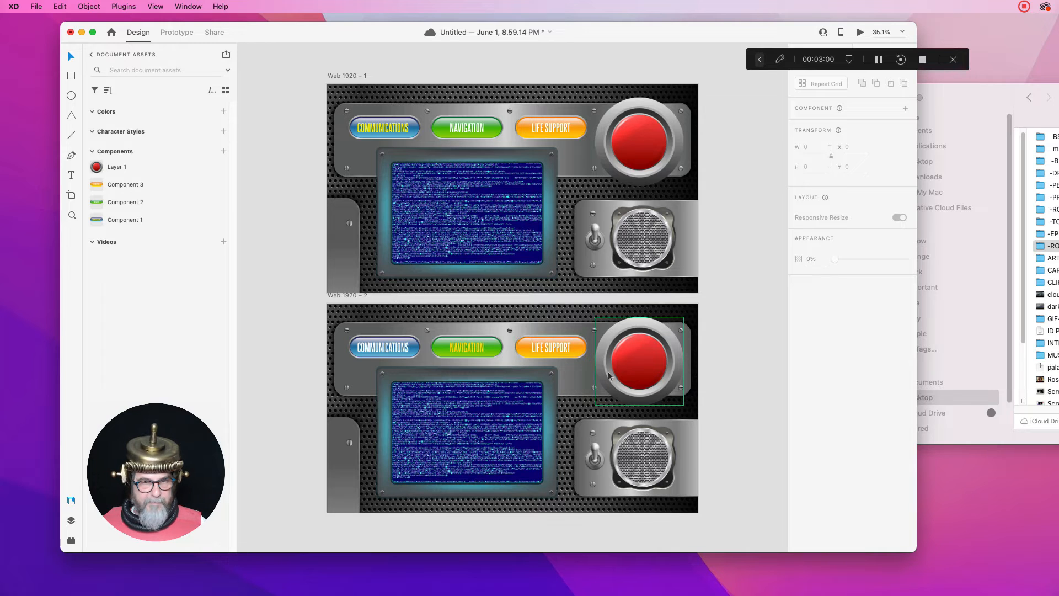
Fill the monitor shape on the Web 1920 – 2 artboard with the NAV-01.mp4 video from the GIFS folder in Finder.
{"action": "left_click", "coordinate": [643, 372]}
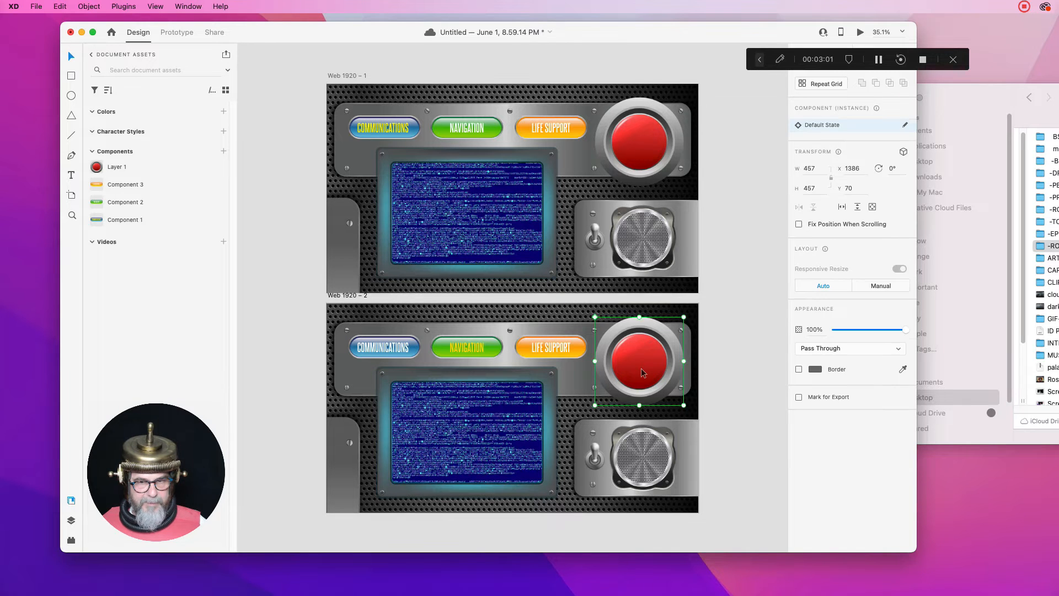
{"action": "left_click", "coordinate": [477, 452]}
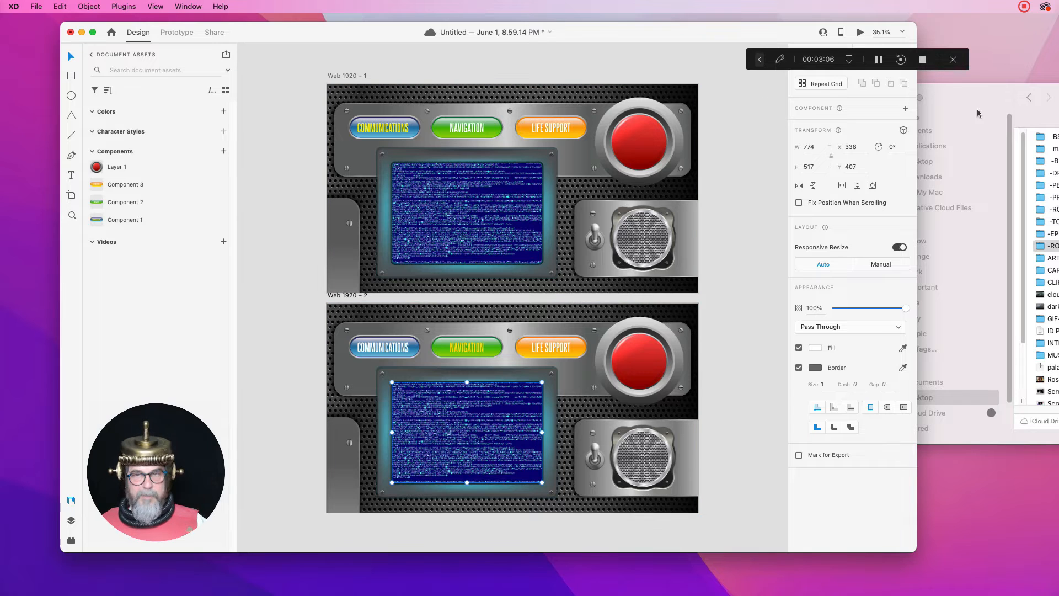
{"action": "left_click_drag", "start_coordinate": [1037, 118], "coordinate": [866, 135]}
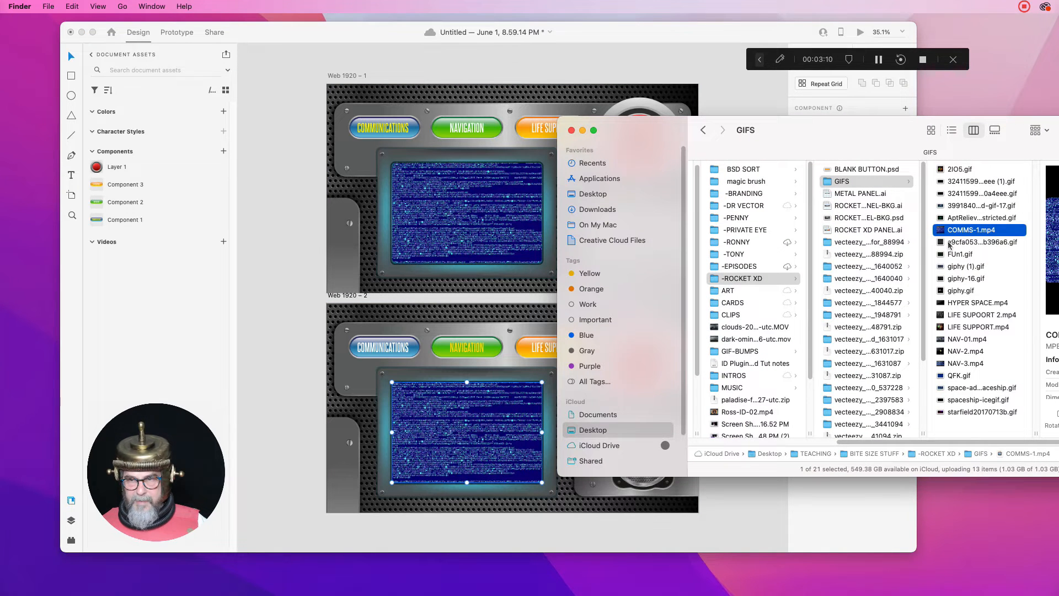
{"action": "left_click", "coordinate": [950, 244]}
{"action": "left_click", "coordinate": [950, 254]}
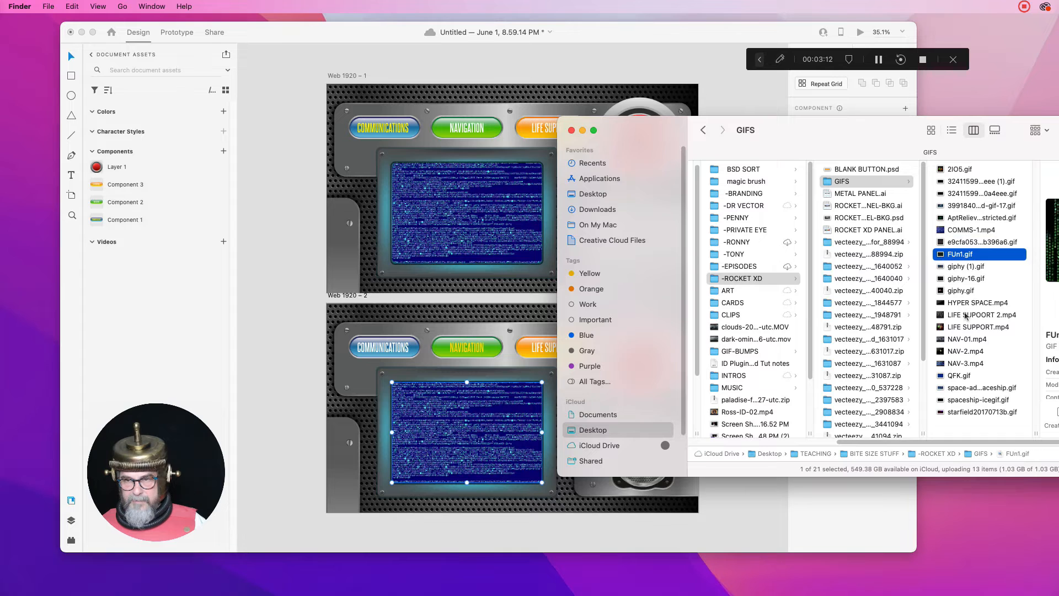
{"action": "left_click", "coordinate": [946, 362]}
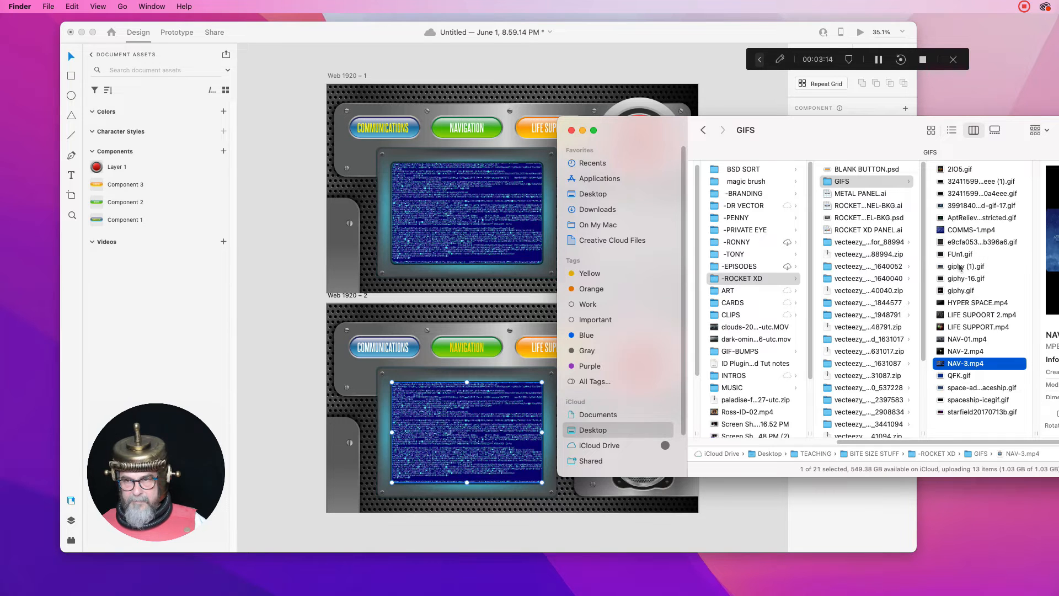
{"action": "left_click", "coordinate": [963, 352]}
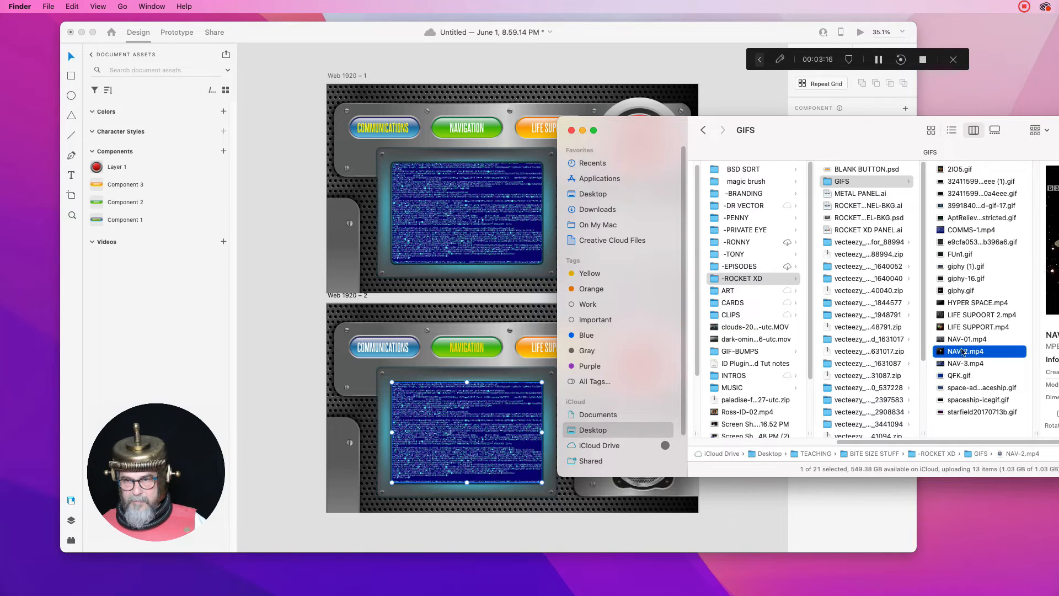
{"action": "key", "text": "Down"}
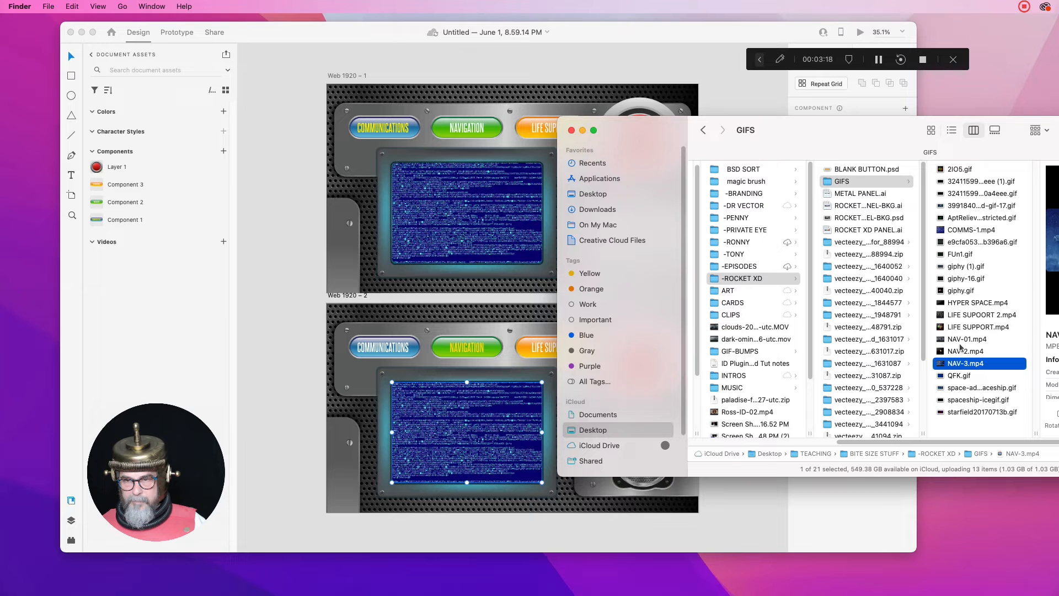
{"action": "left_click", "coordinate": [960, 343]}
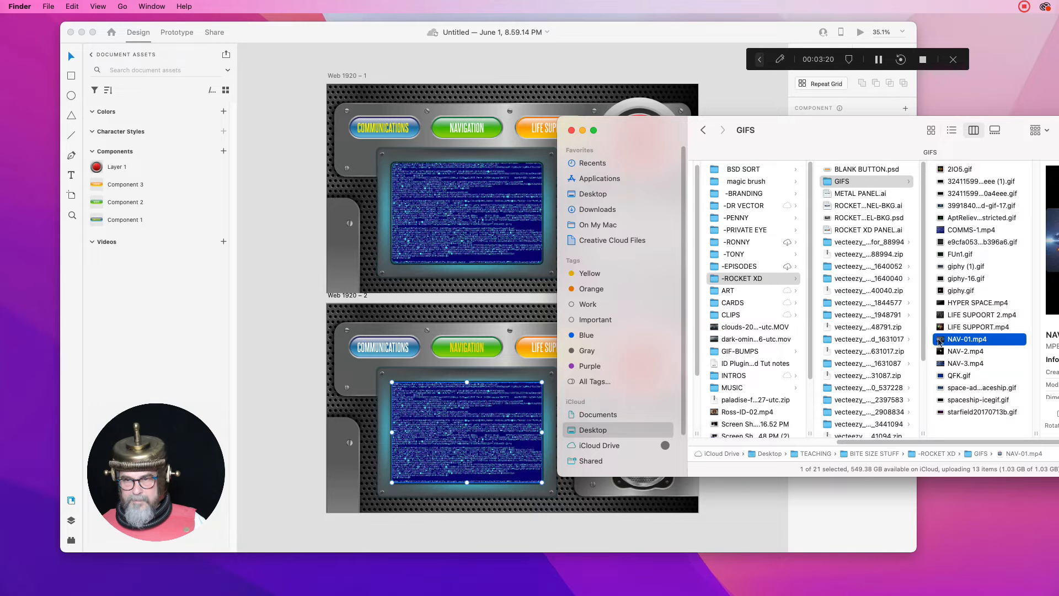
{"action": "left_click_drag", "start_coordinate": [789, 363], "coordinate": [429, 433]}
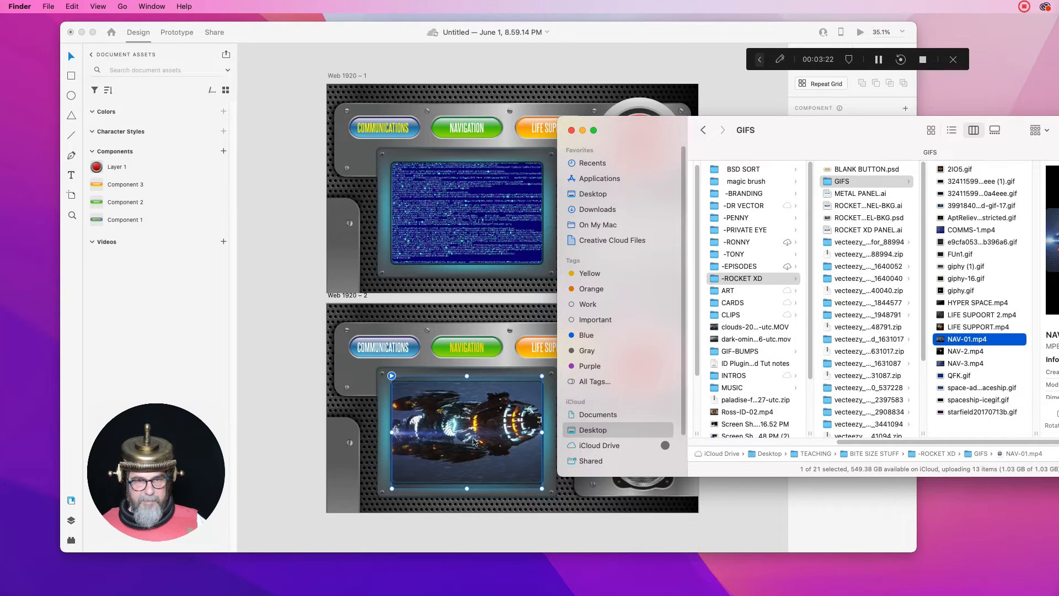
{"action": "left_click_drag", "start_coordinate": [775, 137], "coordinate": [866, 143]}
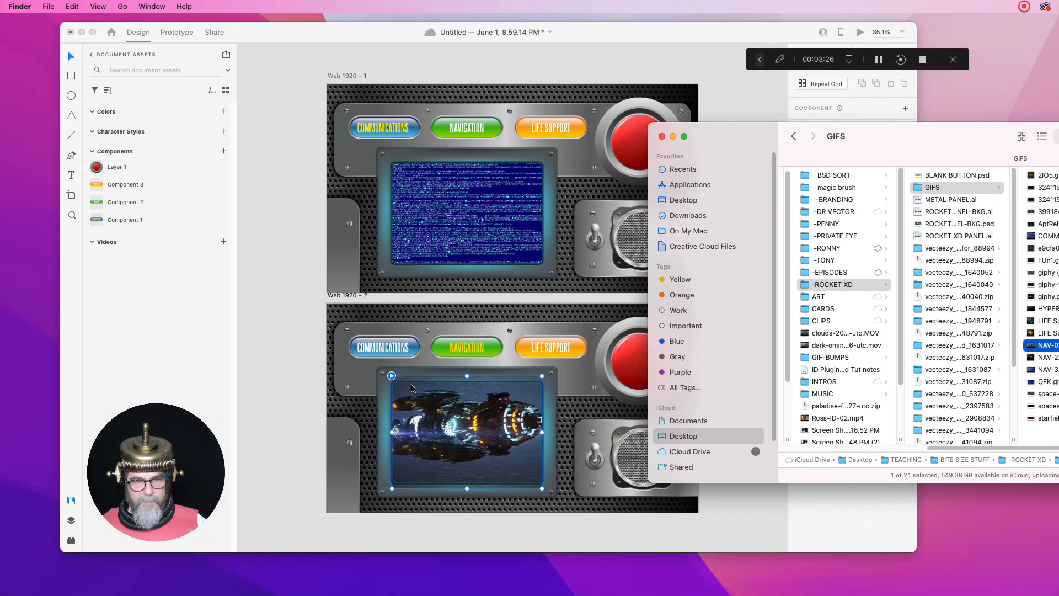
Check the playback options of the NAV-01 video inside the Web 1920 – 2 monitor.
{"action": "left_click", "coordinate": [394, 381]}
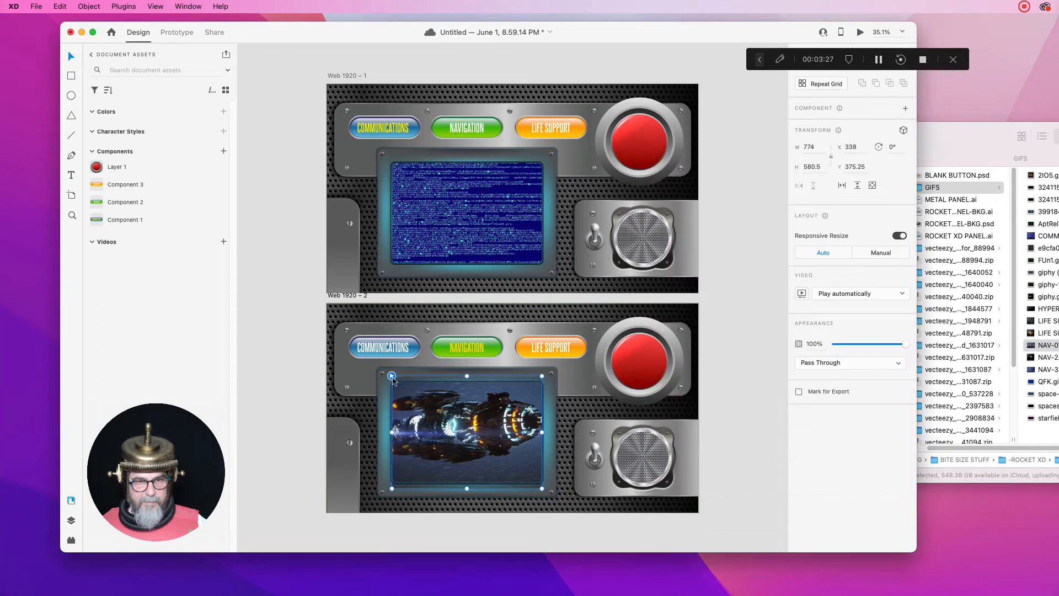
{"action": "left_click", "coordinate": [852, 295]}
{"action": "left_click", "coordinate": [852, 296]}
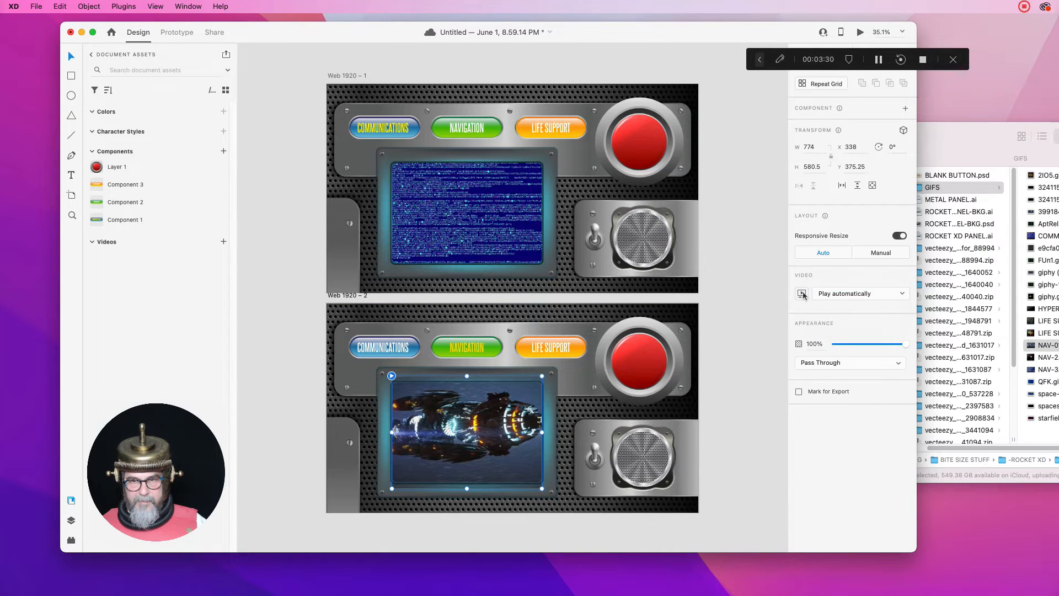
{"action": "left_click", "coordinate": [803, 294]}
{"action": "left_click", "coordinate": [744, 187]}
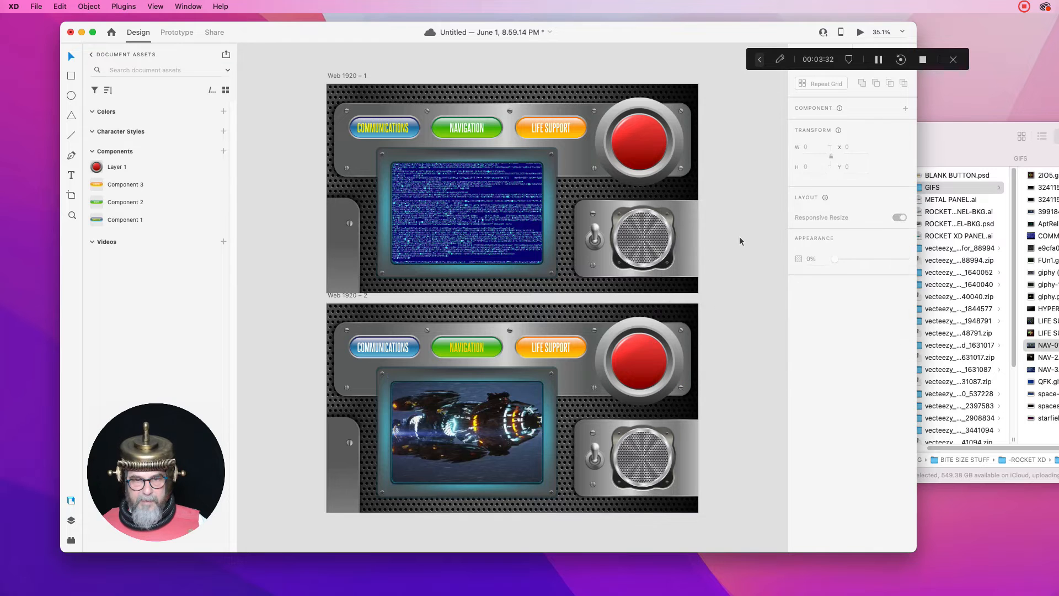
Preview the Web 1920 – 2 artboard to watch its monitor video, and close the preview.
{"action": "left_click", "coordinate": [545, 317]}
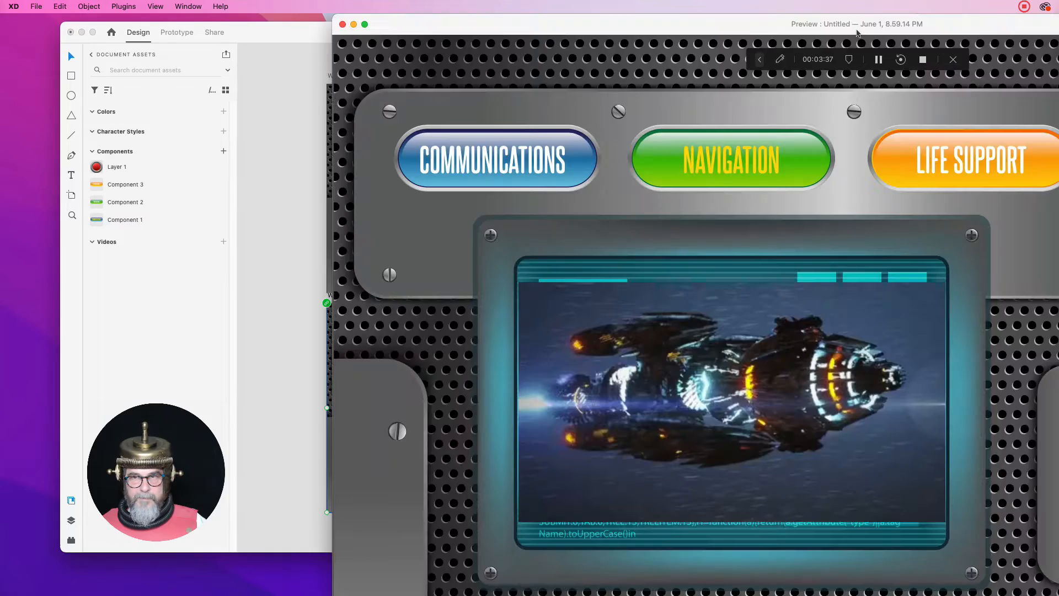
{"action": "left_click", "coordinate": [857, 32]}
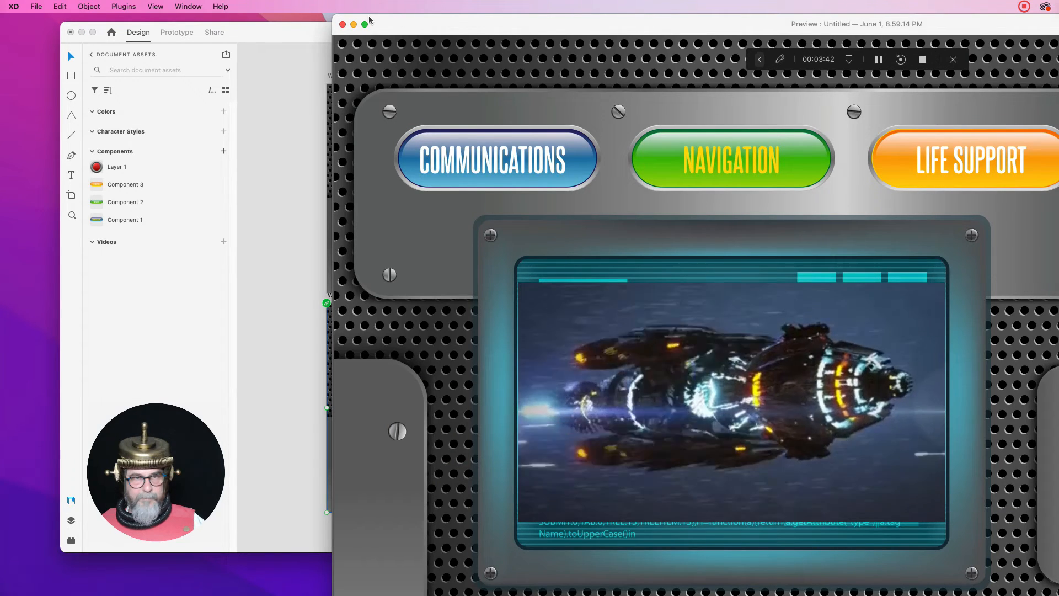
{"action": "left_click", "coordinate": [343, 25]}
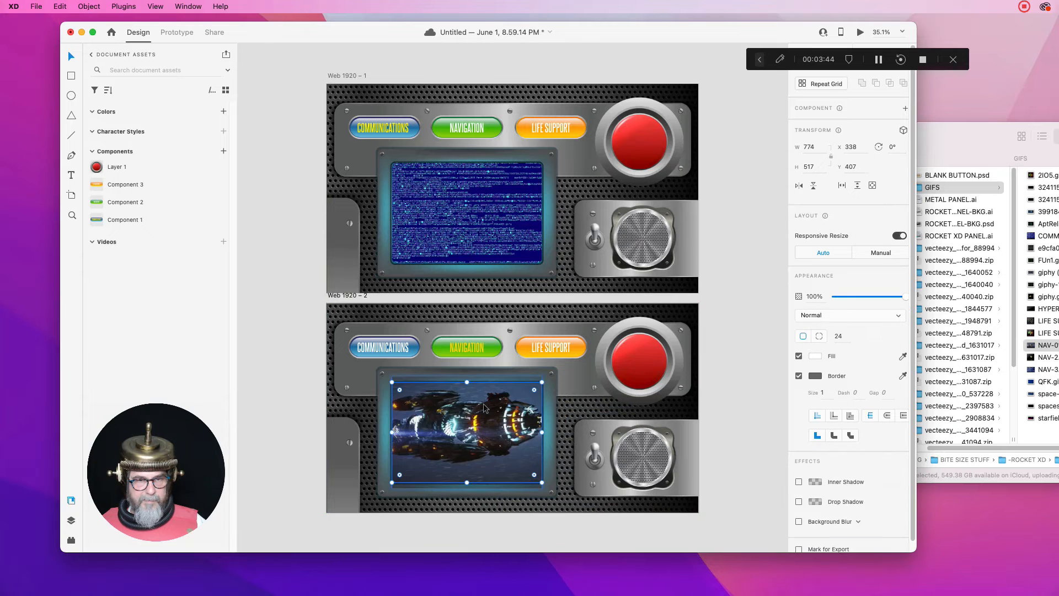
Try to enlarge the monitor video's mask outward at two opposite corners on Web 1920 – 2, and undo the resizing.
{"action": "left_click_drag", "start_coordinate": [393, 382], "coordinate": [382, 374]}
{"action": "left_click_drag", "start_coordinate": [540, 483], "coordinate": [550, 493]}
{"action": "left_click", "coordinate": [720, 375]}
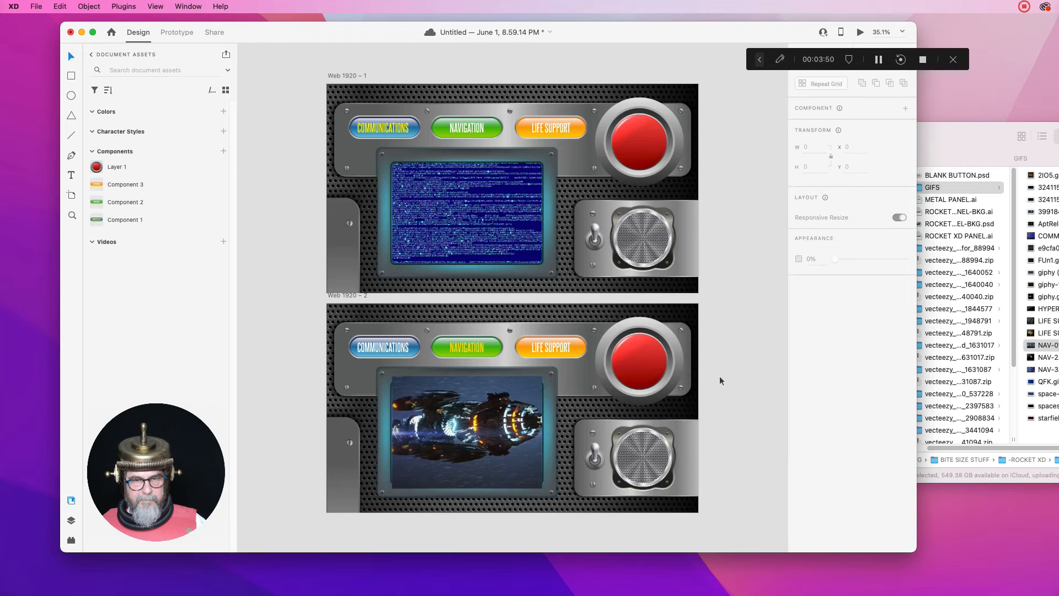
{"action": "key", "text": "super+z"}
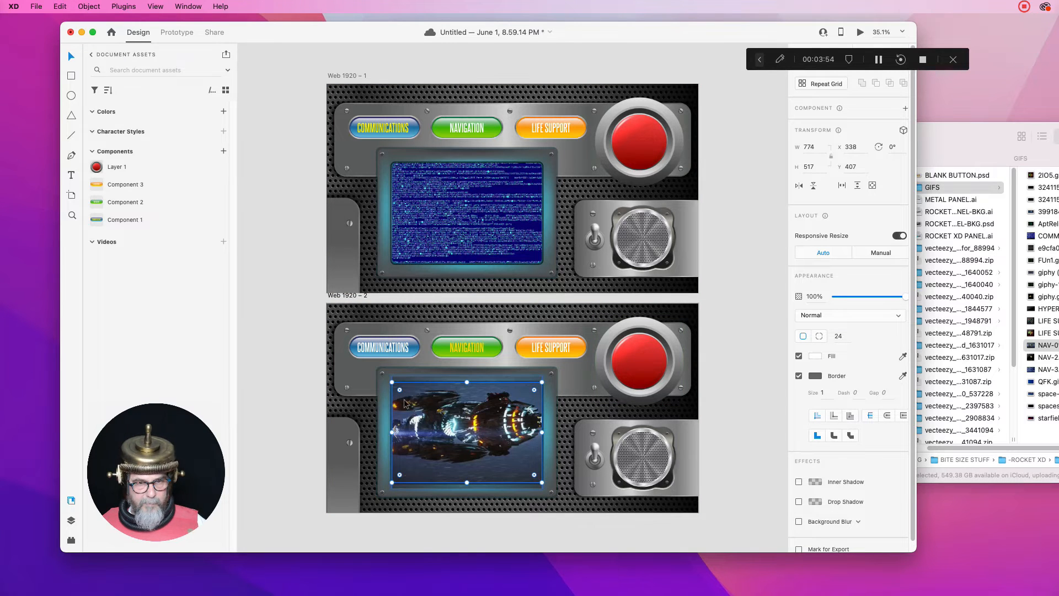
Try to move the video inside the Web 1920 – 2 monitor mask to X 633, Y 407, and undo the move.
{"action": "left_click_drag", "start_coordinate": [404, 388], "coordinate": [462, 408]}
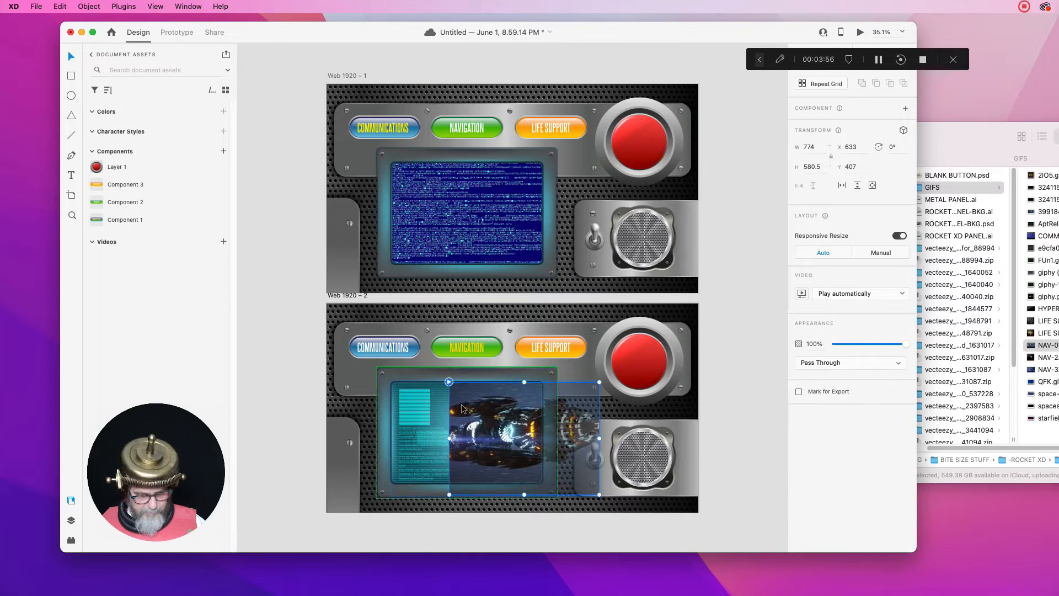
{"action": "key", "text": "super+z"}
{"action": "left_click", "coordinate": [714, 315]}
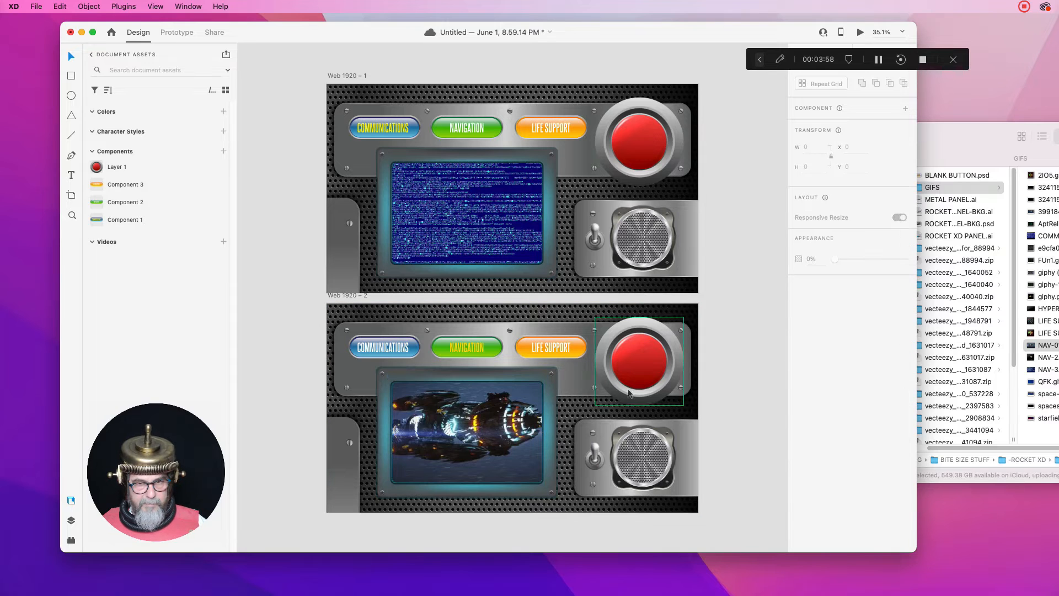
Replace the monitor video on the Web 1920 – 2 artboard with NAV-3.mp4 from the GIFS folder.
{"action": "left_click", "coordinate": [537, 413]}
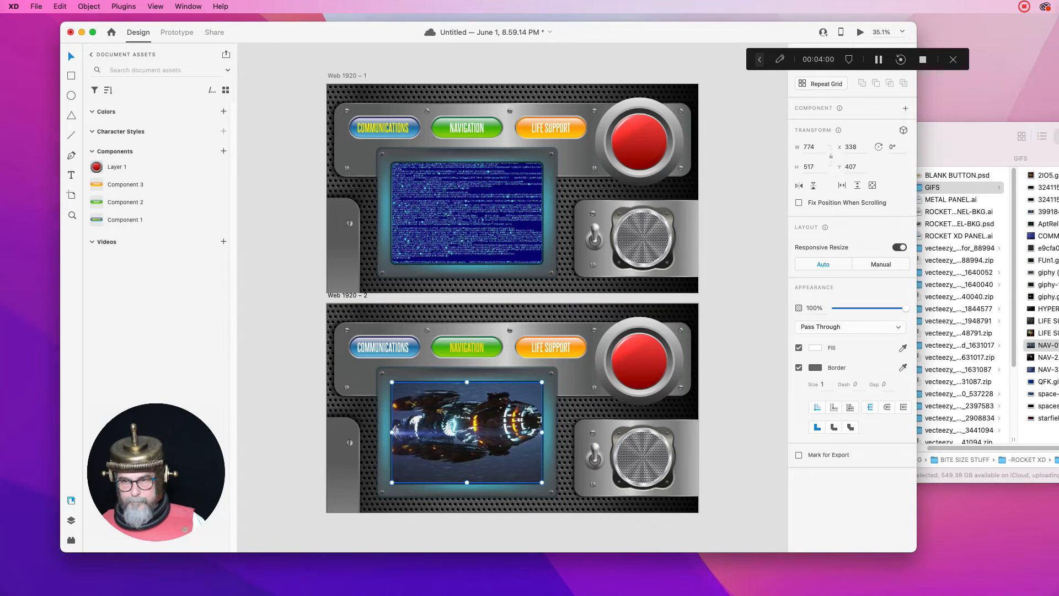
{"action": "left_click", "coordinate": [1030, 357]}
{"action": "left_click", "coordinate": [1030, 357]}
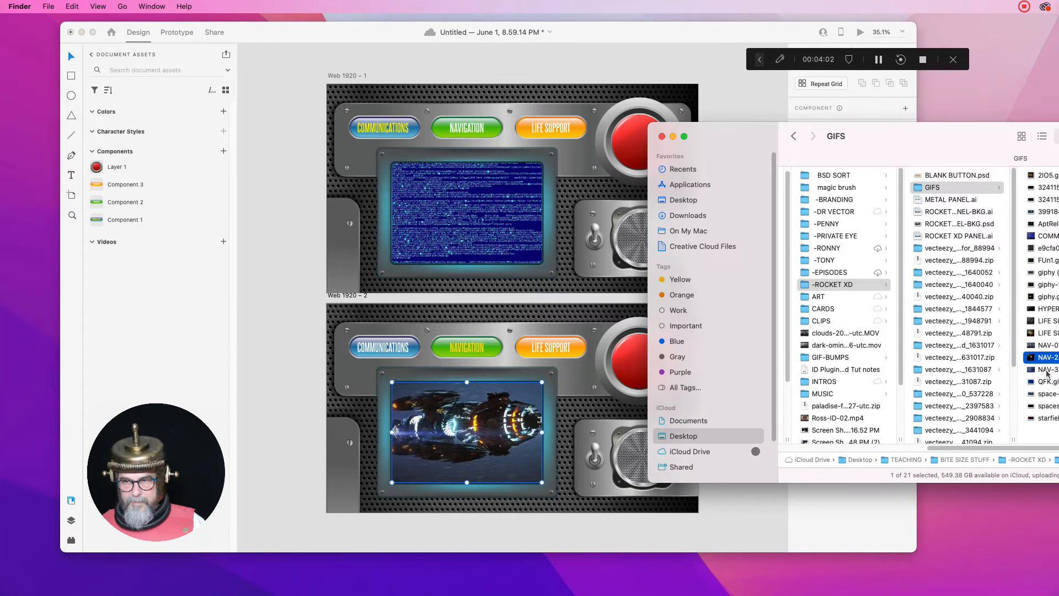
{"action": "left_click_drag", "start_coordinate": [1046, 371], "coordinate": [445, 425]}
Widen the NAV-3 video inside its mask to W 810 at X 302, and clear the selection.
{"action": "left_click", "coordinate": [438, 399]}
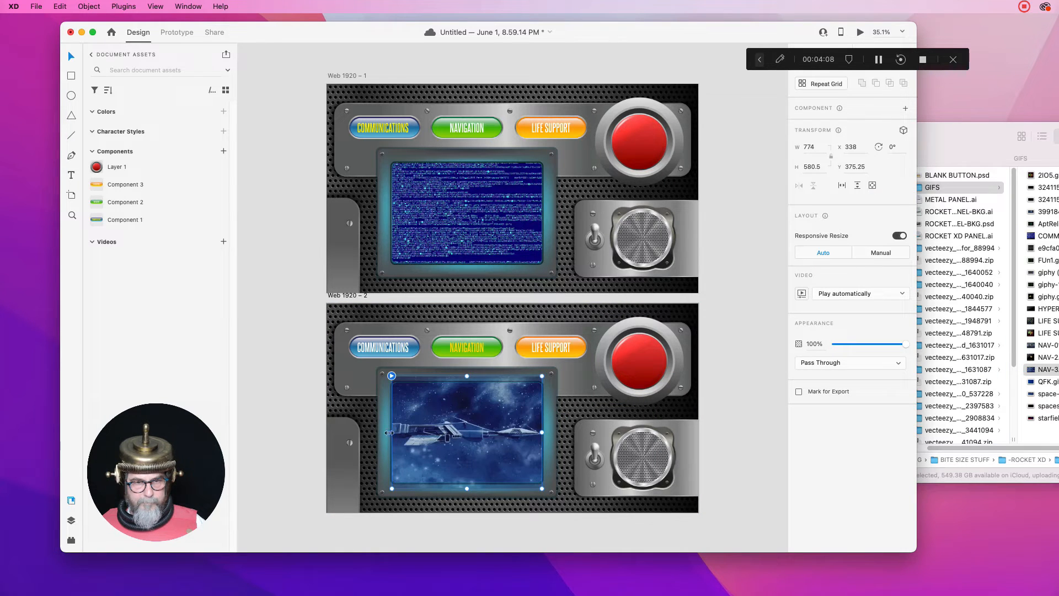
{"action": "left_click_drag", "start_coordinate": [388, 432], "coordinate": [382, 432]}
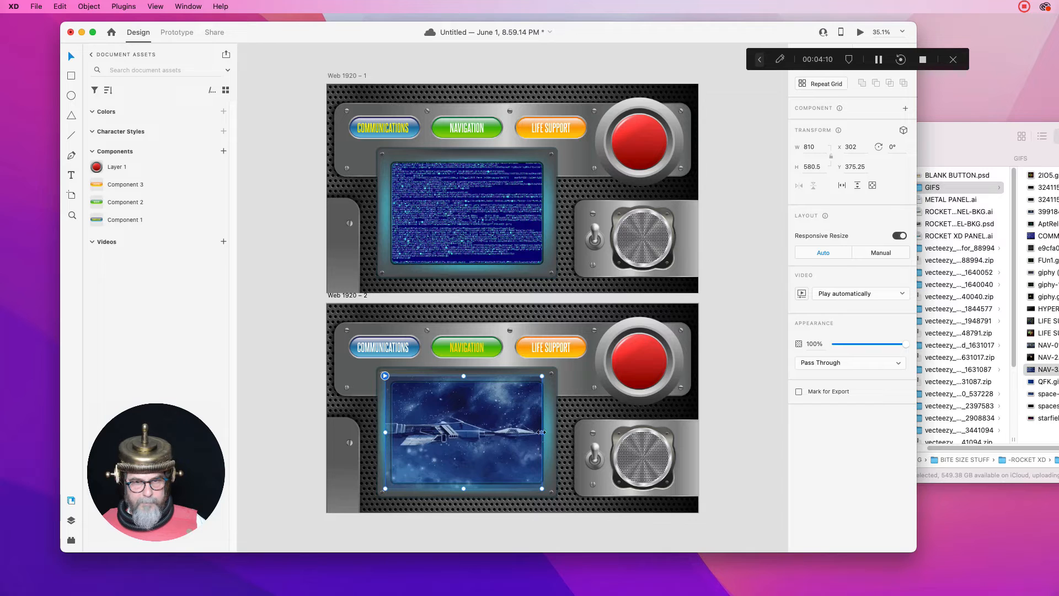
{"action": "left_click", "coordinate": [724, 353]}
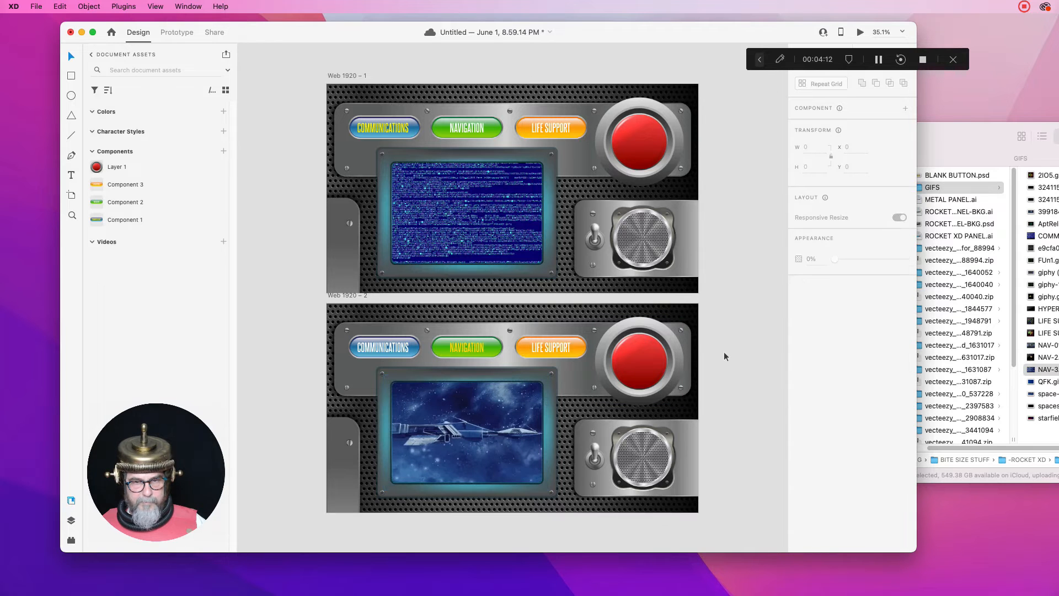
Save the document to Creative Cloud under the name ROCKET XD.
{"action": "key", "text": "super+s"}
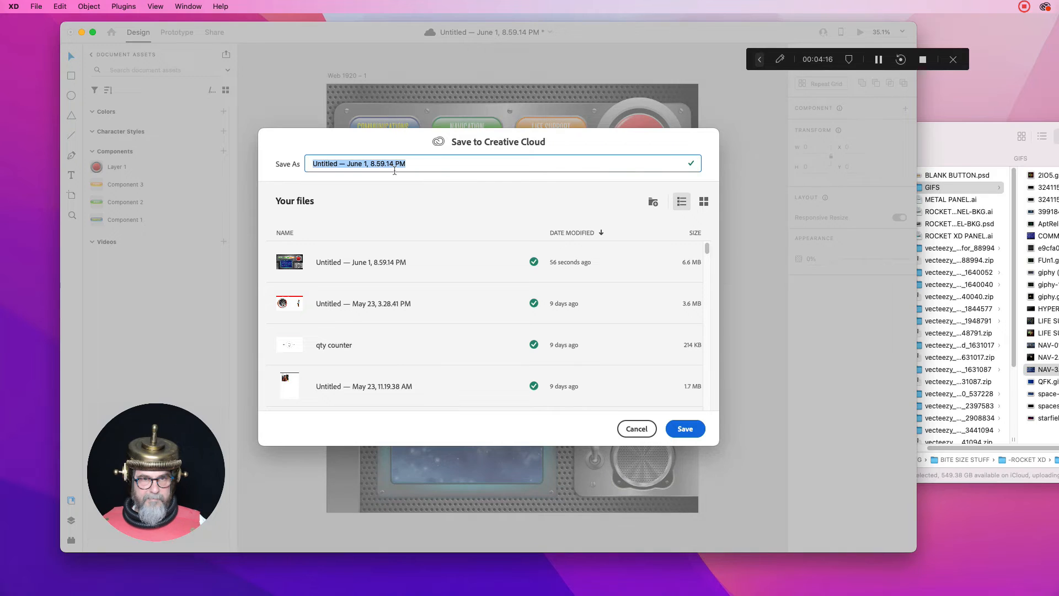
{"action": "type", "text": "ROCKET XD"}
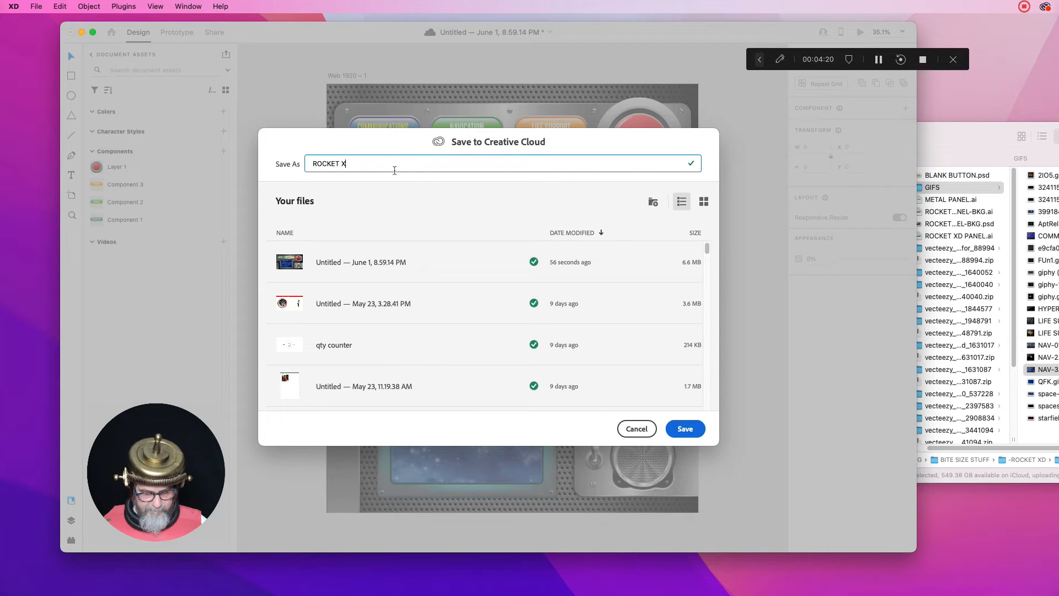
{"action": "left_click", "coordinate": [685, 429]}
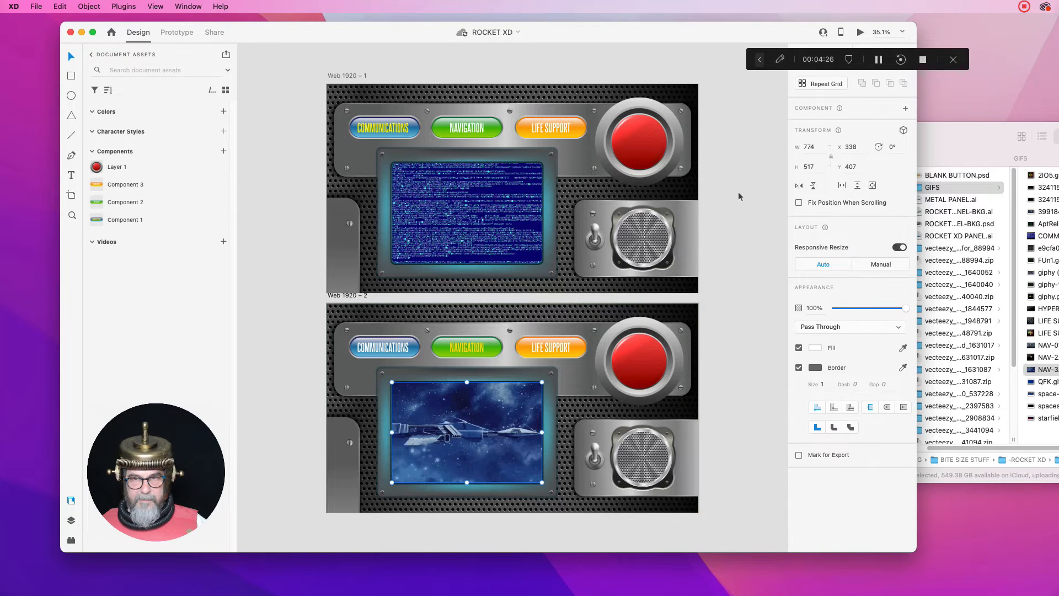
Preview the prototype from the Web 1920 – 1 artboard with nothing selected, and close the preview.
{"action": "left_click", "coordinate": [738, 220]}
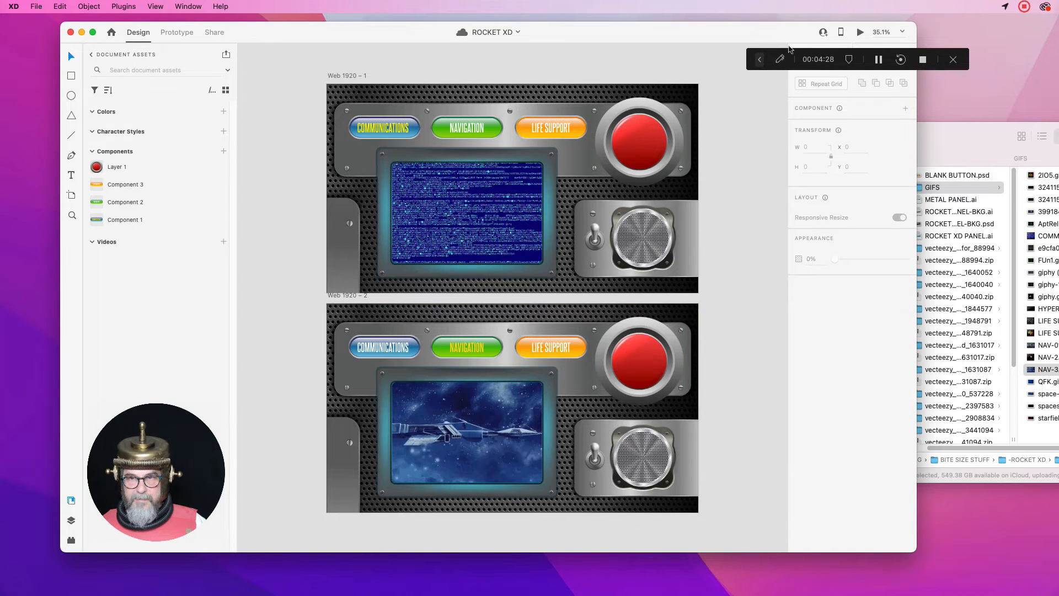
{"action": "left_click", "coordinate": [859, 32]}
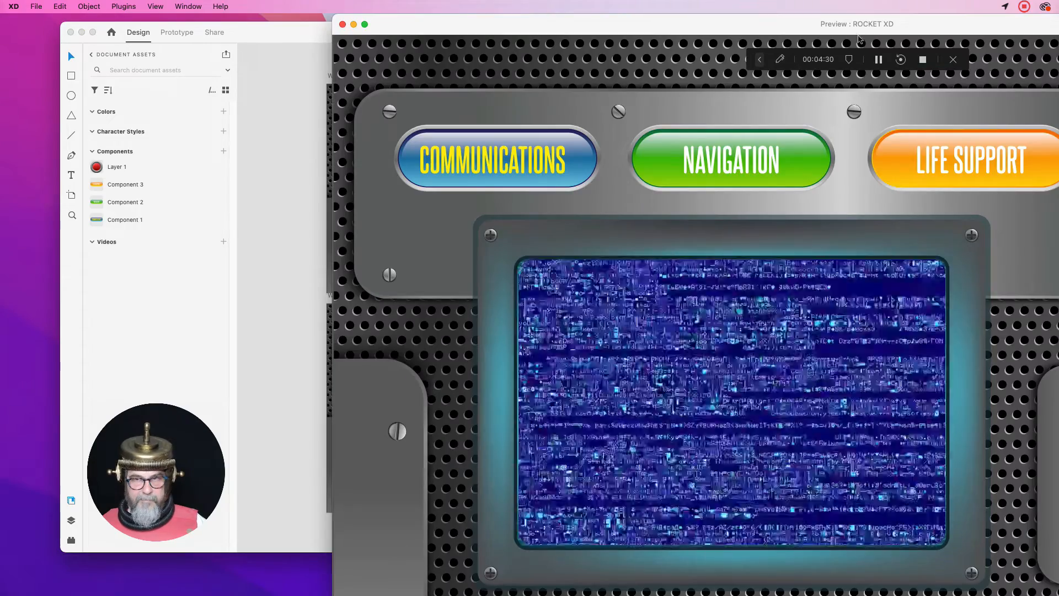
{"action": "left_click", "coordinate": [343, 24]}
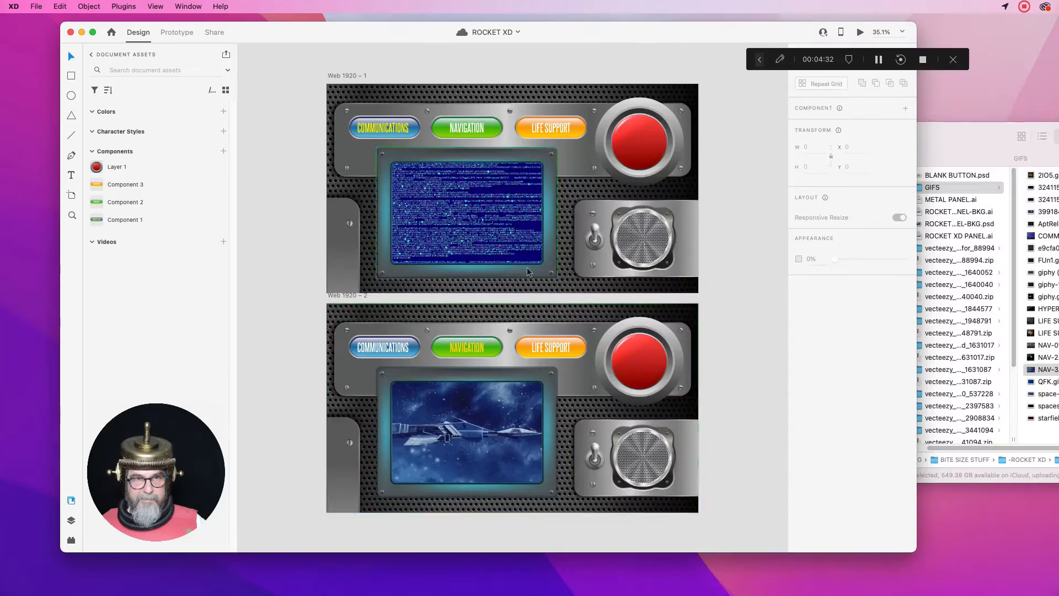
Preview the prototype starting from the Web 1920 – 2 artboard, and close the preview.
{"action": "left_click", "coordinate": [556, 317]}
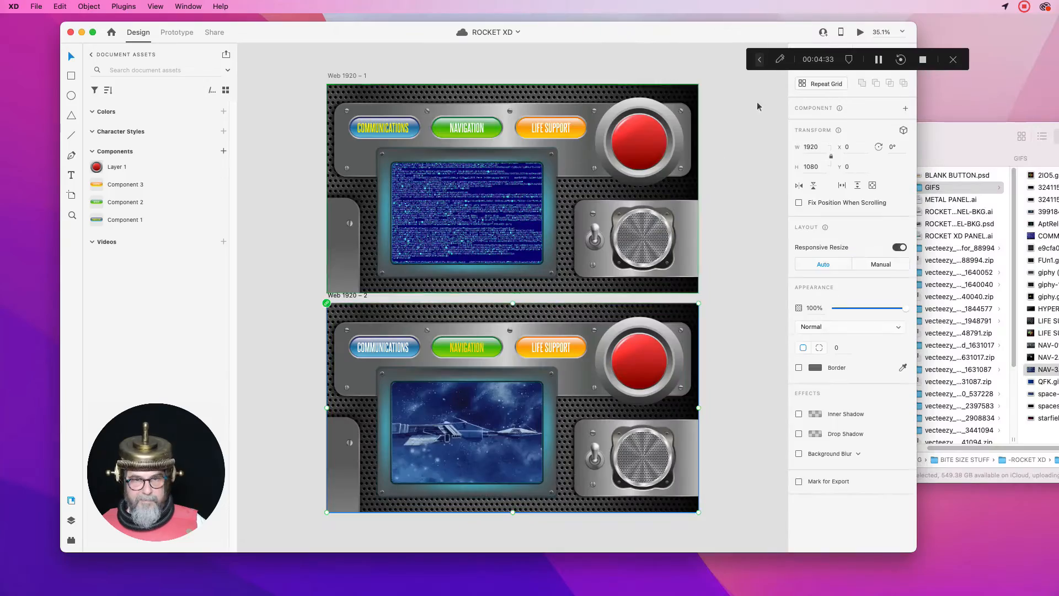
{"action": "left_click", "coordinate": [859, 32]}
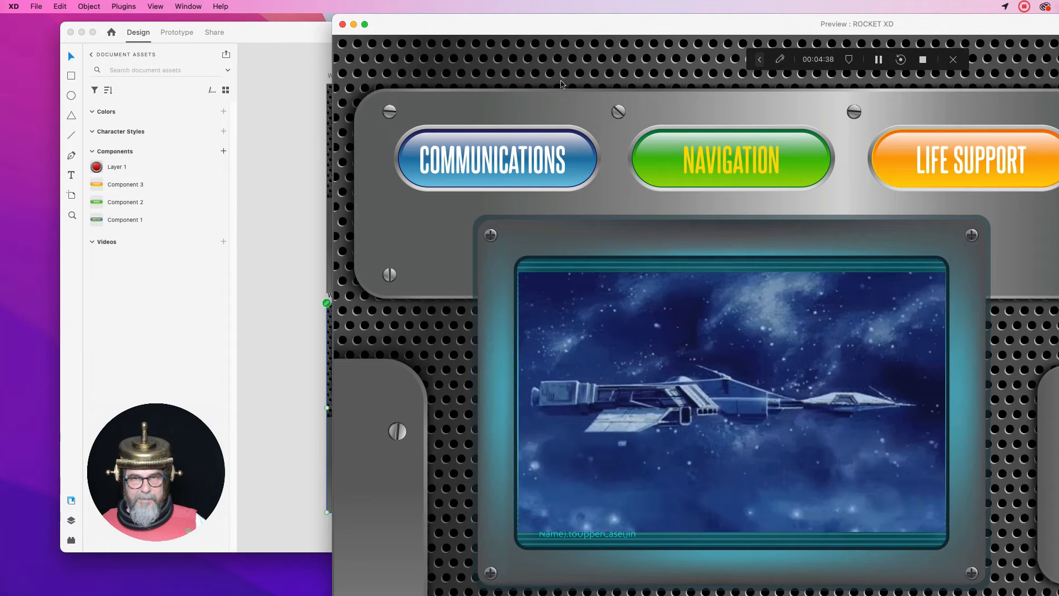
{"action": "left_click", "coordinate": [316, 110]}
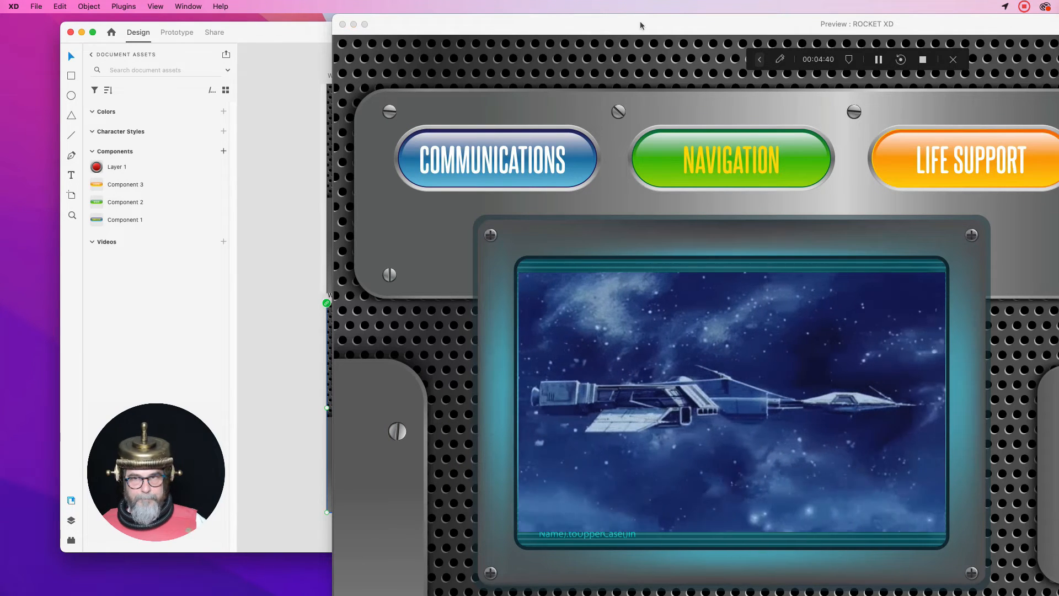
{"action": "left_click", "coordinate": [342, 24]}
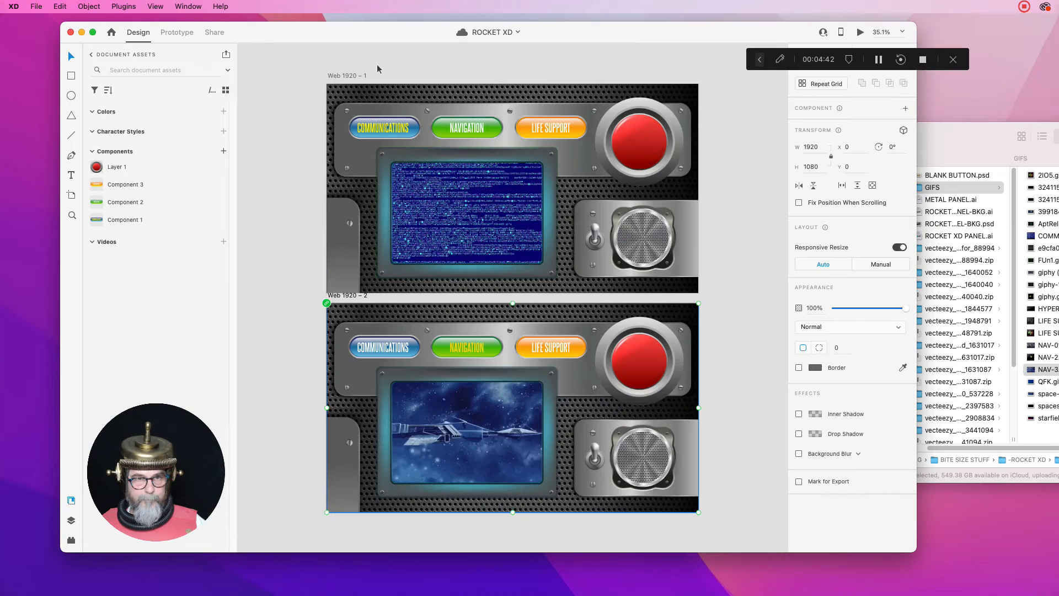
Move the masked NAV-3 video off the monitor screen on the Web 1920 – 2 artboard to about X 1048, Y -27.
{"action": "left_click", "coordinate": [485, 389]}
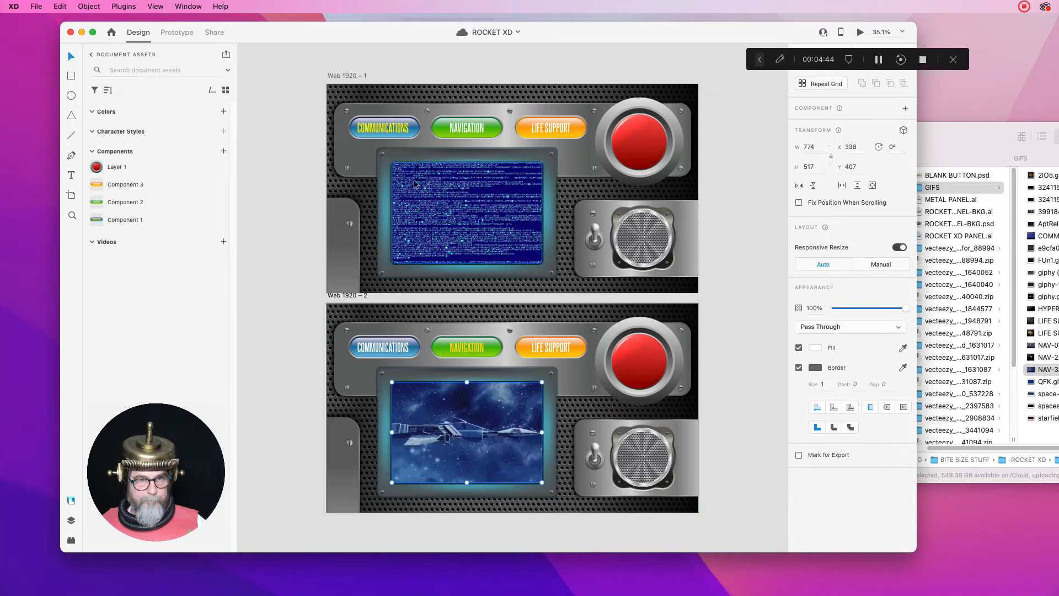
{"action": "double_click", "coordinate": [461, 431]}
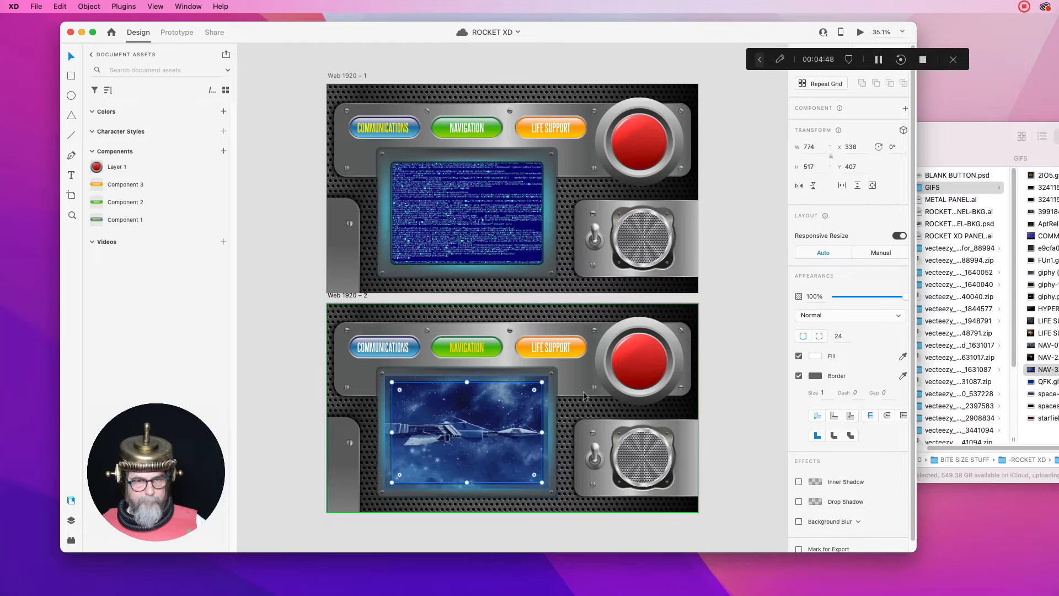
{"action": "left_click", "coordinate": [767, 370]}
{"action": "left_click", "coordinate": [71, 215]}
{"action": "left_click_drag", "start_coordinate": [374, 358], "coordinate": [482, 434]}
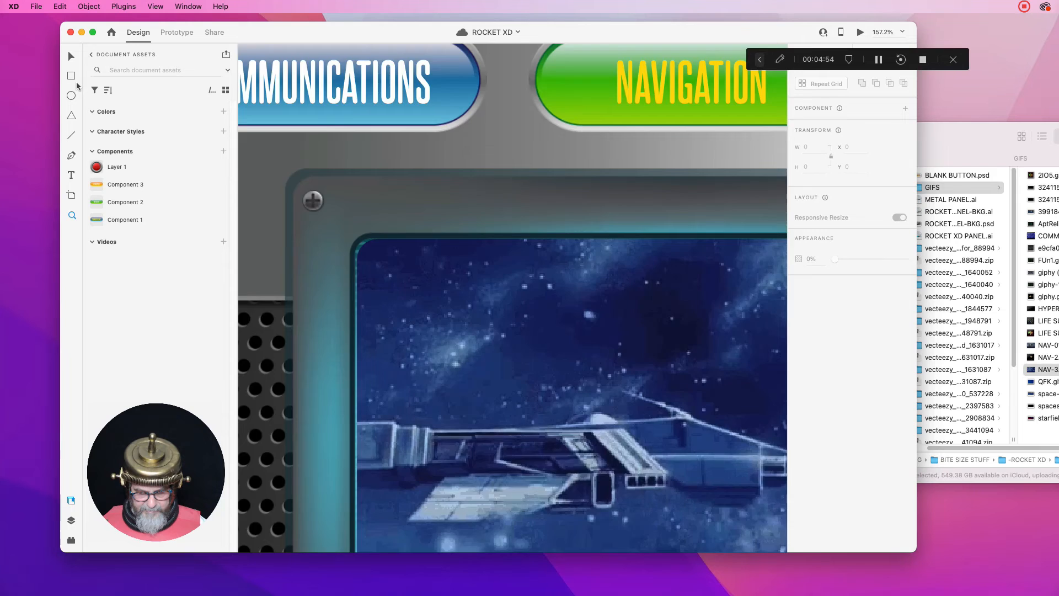
{"action": "key", "text": "super+0"}
{"action": "left_click", "coordinate": [457, 425]}
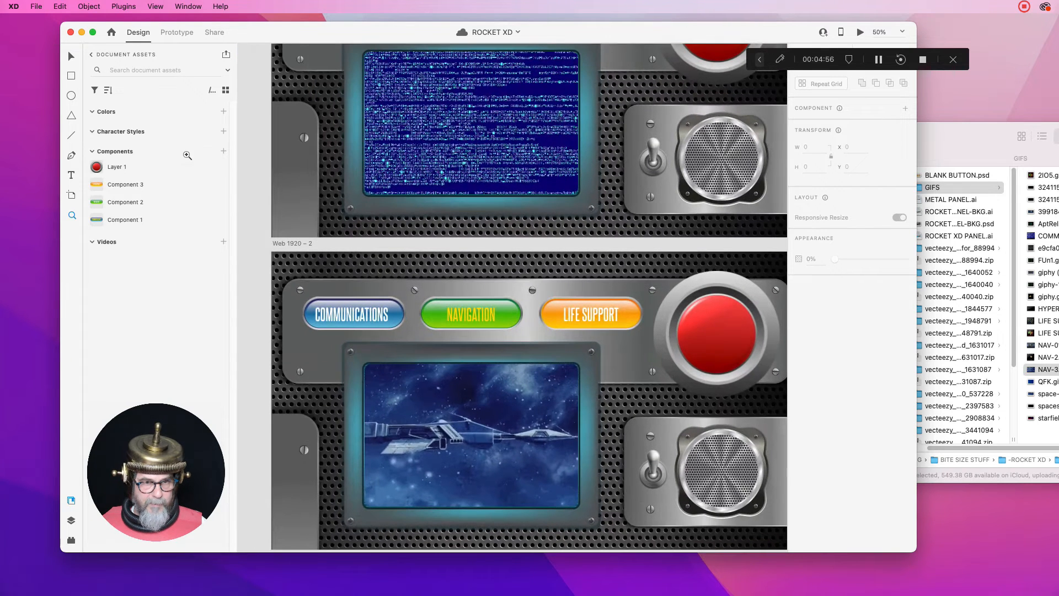
{"action": "left_click", "coordinate": [71, 56]}
{"action": "left_click_drag", "start_coordinate": [495, 370], "coordinate": [630, 310]}
Draw a rectangle about 779 x 520 over the Web 1920 – 2 monitor screen and round its corners to a radius of about 29.
{"action": "key", "text": "r"}
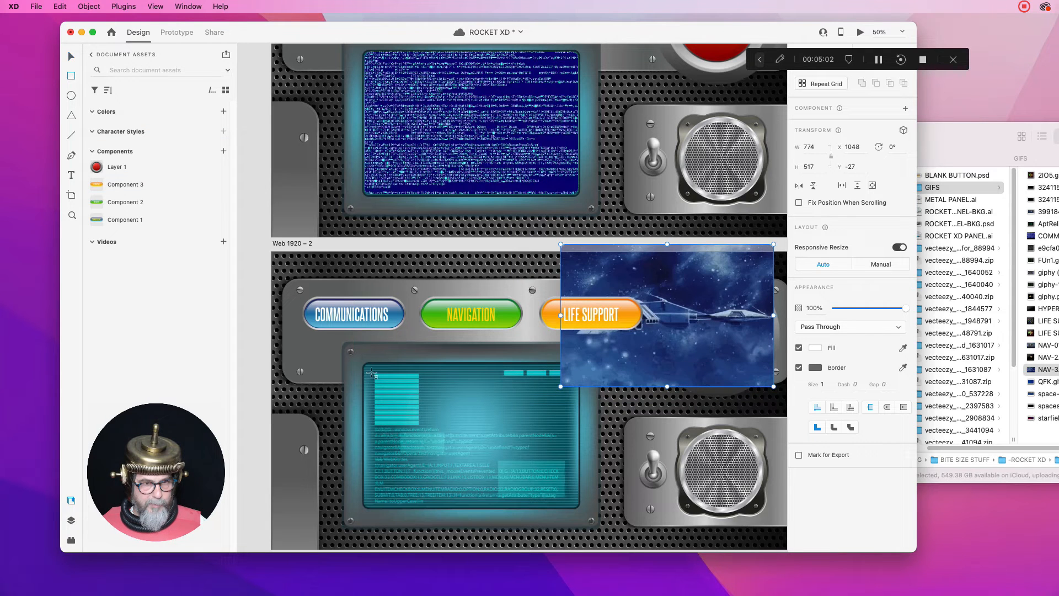
{"action": "left_click_drag", "start_coordinate": [364, 365], "coordinate": [579, 508]}
{"action": "left_click_drag", "start_coordinate": [371, 371], "coordinate": [373, 375]}
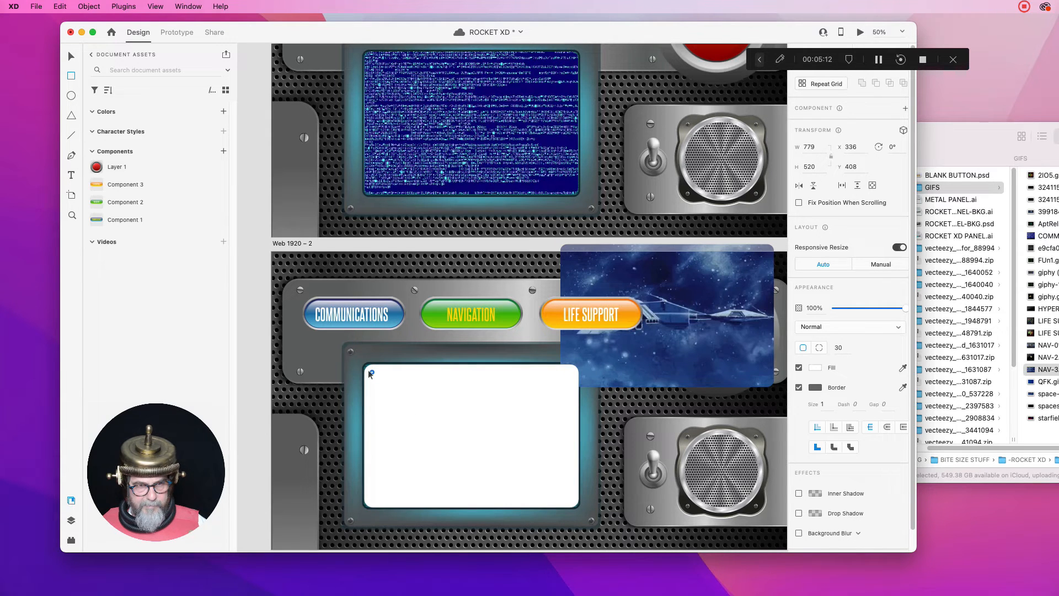
{"action": "left_click_drag", "start_coordinate": [369, 374], "coordinate": [369, 375]}
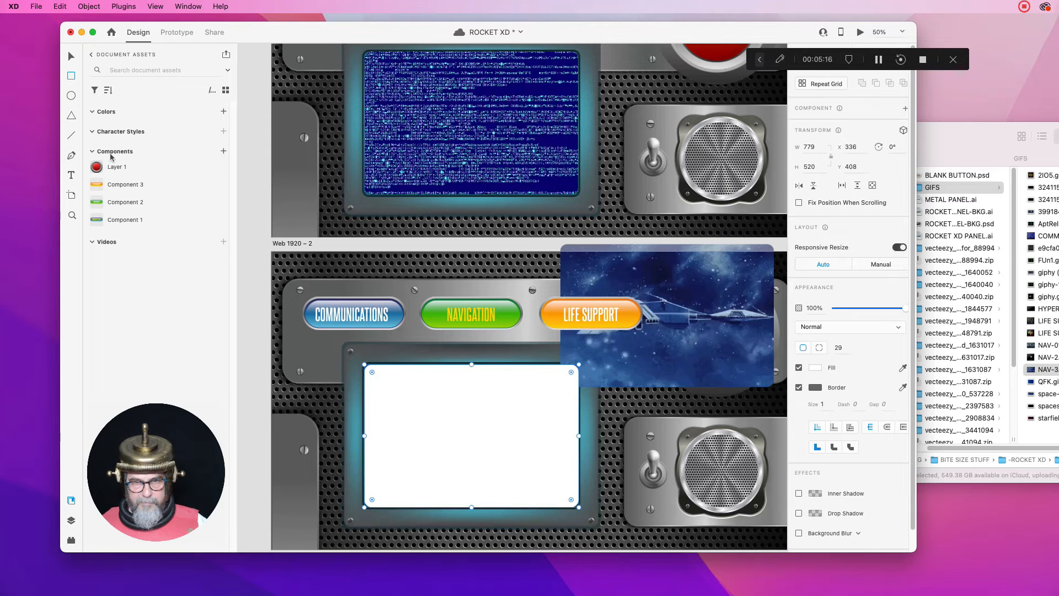
Delete the old masked video, fill the new rectangle with NAV-3.mp4 from the GIFS folder, and save the document.
{"action": "left_click", "coordinate": [657, 286]}
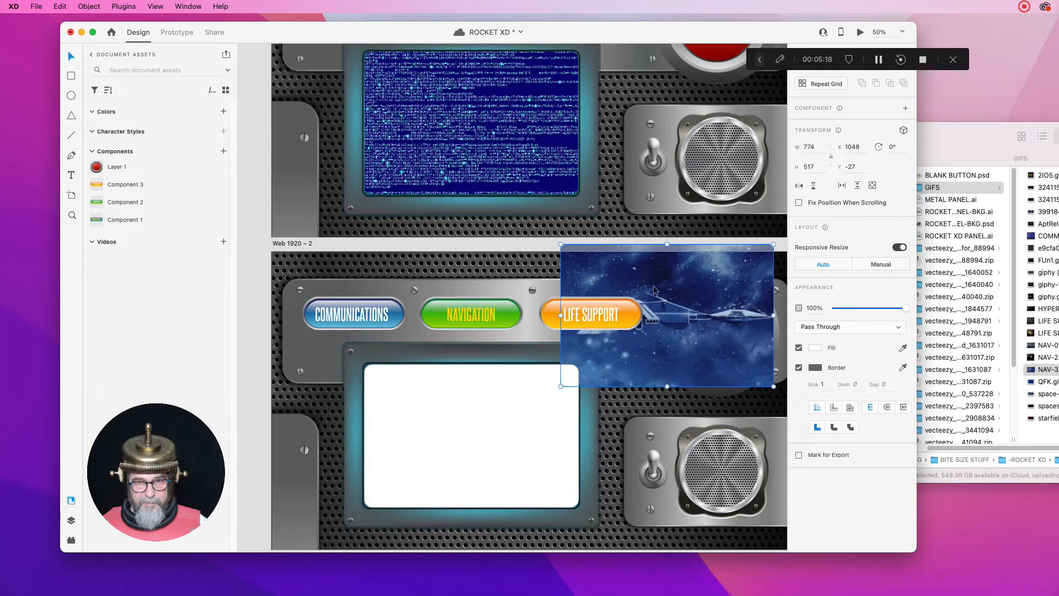
{"action": "key", "text": "Delete"}
{"action": "left_click_drag", "start_coordinate": [1031, 371], "coordinate": [463, 422]}
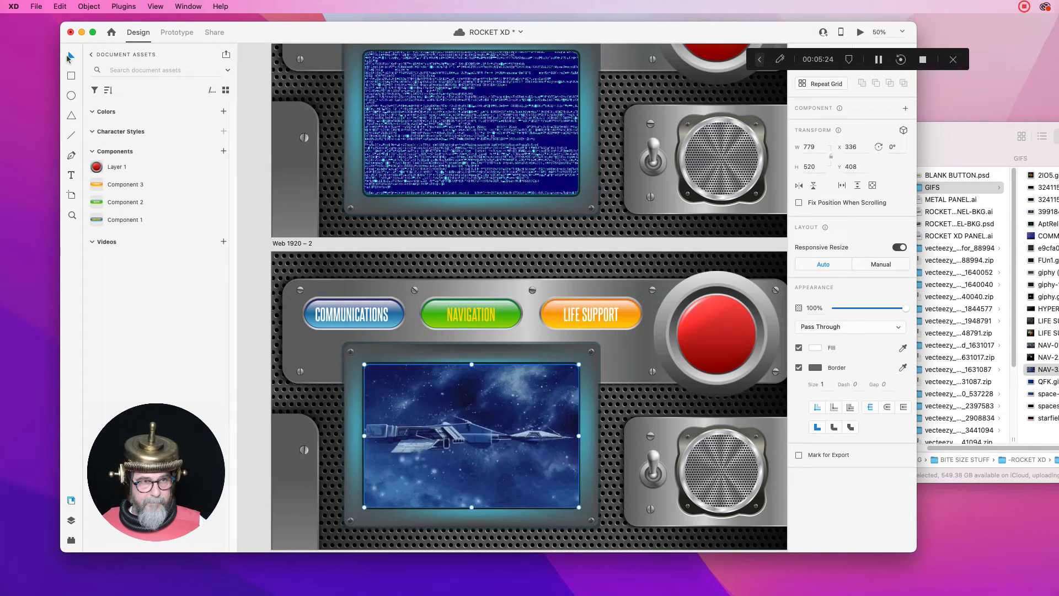
{"action": "left_click", "coordinate": [253, 185]}
{"action": "key", "text": "super+s"}
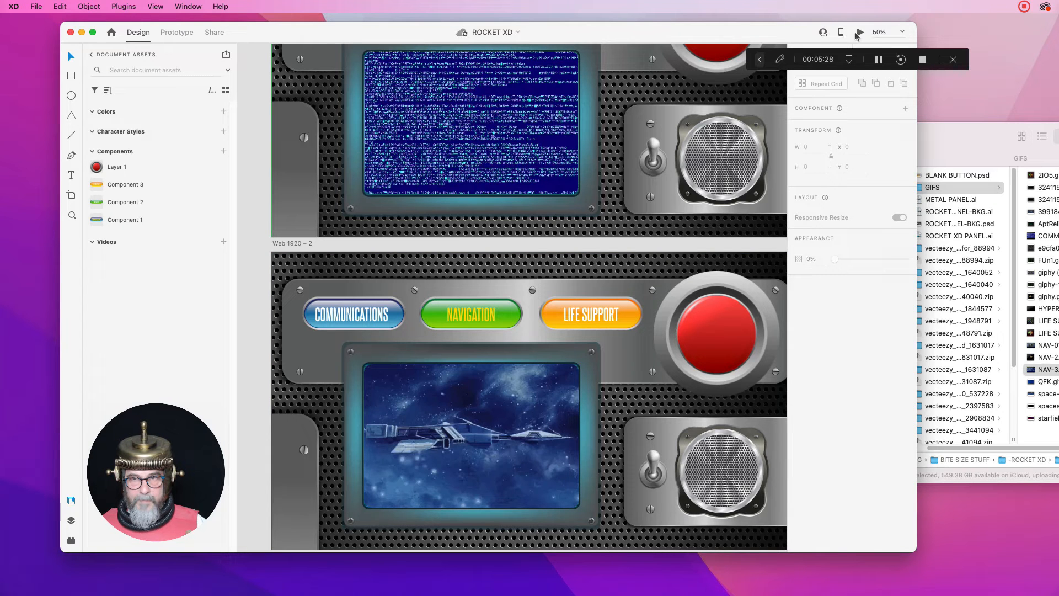
Preview the refitted monitor video from the Web 1920 – 2 artboard, and close the preview.
{"action": "left_click", "coordinate": [407, 258]}
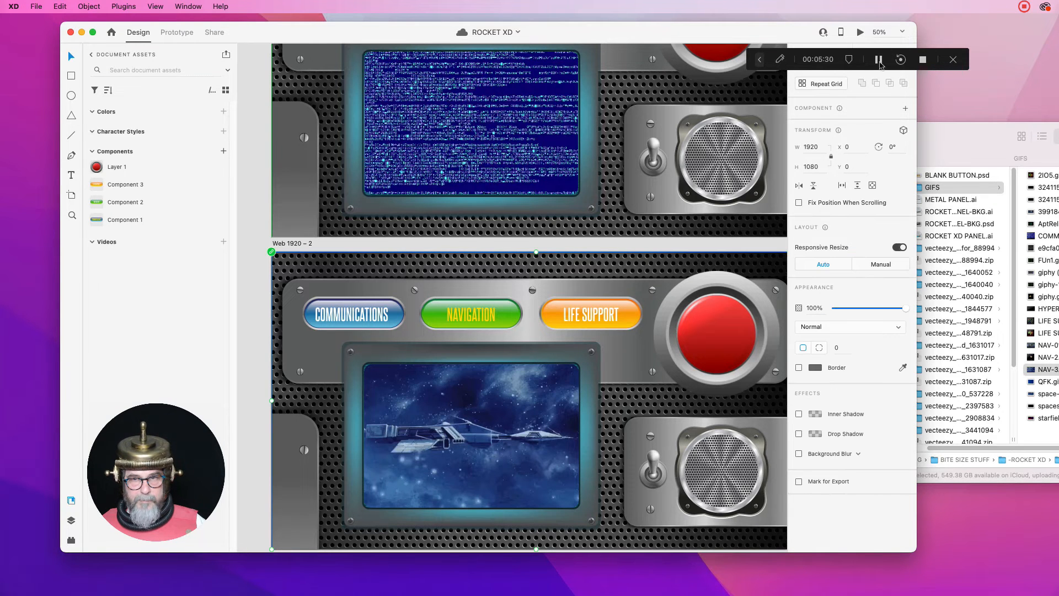
{"action": "left_click", "coordinate": [860, 33]}
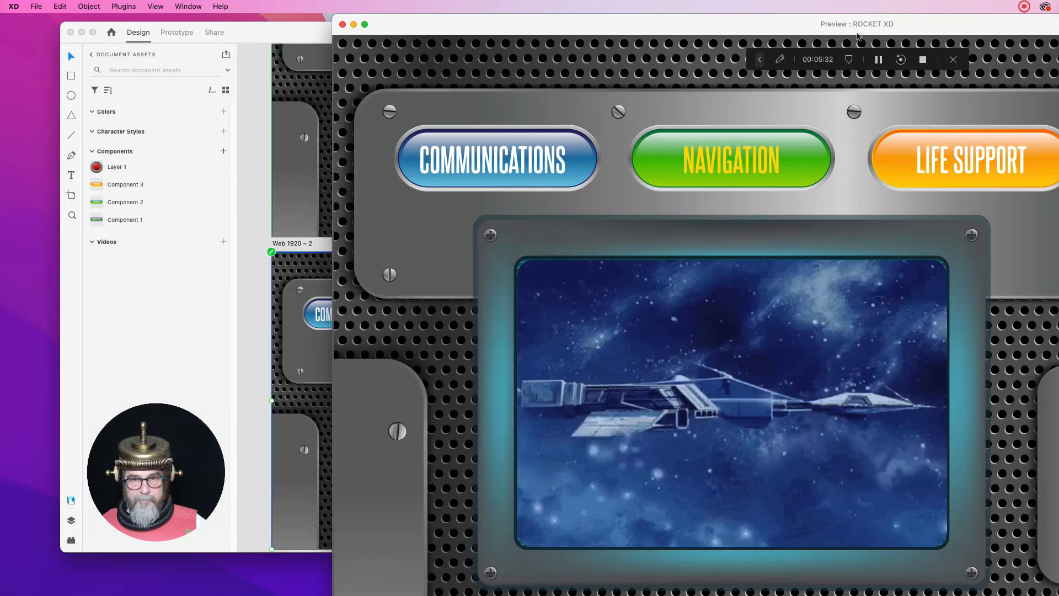
{"action": "left_click", "coordinate": [342, 24]}
Set the NAV-3 video inside its mask to play automatically with loop playback on, and save the document.
{"action": "left_click", "coordinate": [549, 435]}
{"action": "left_click", "coordinate": [549, 435]}
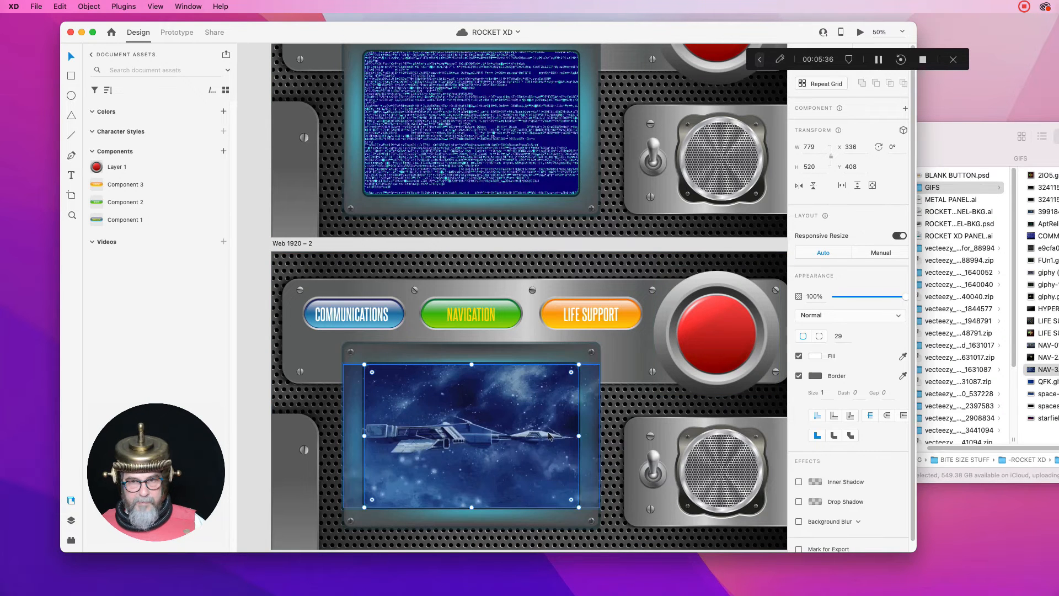
{"action": "key", "text": "Escape"}
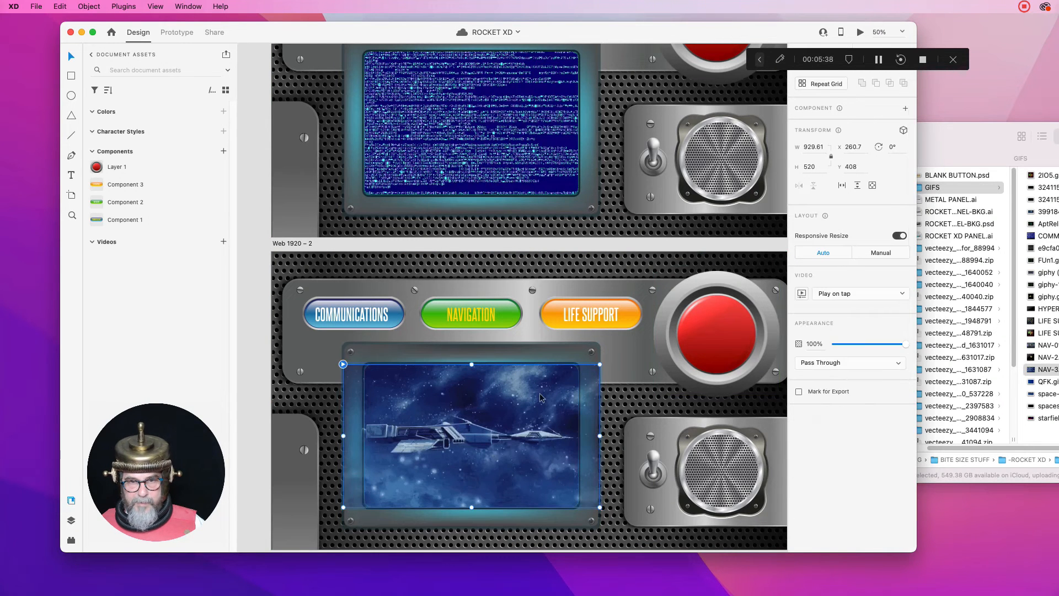
{"action": "left_click", "coordinate": [832, 295]}
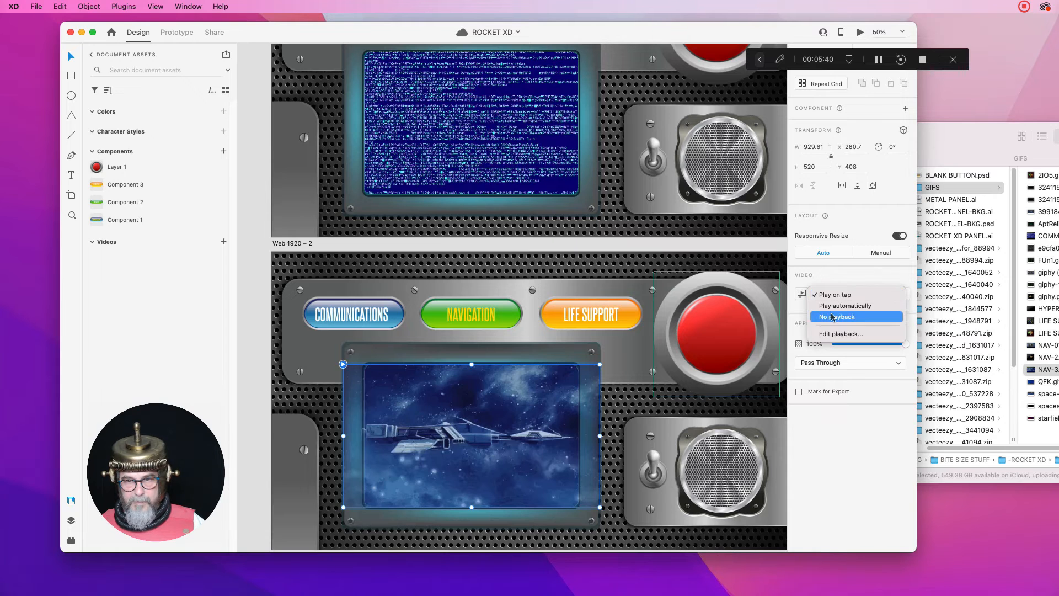
{"action": "left_click", "coordinate": [832, 307]}
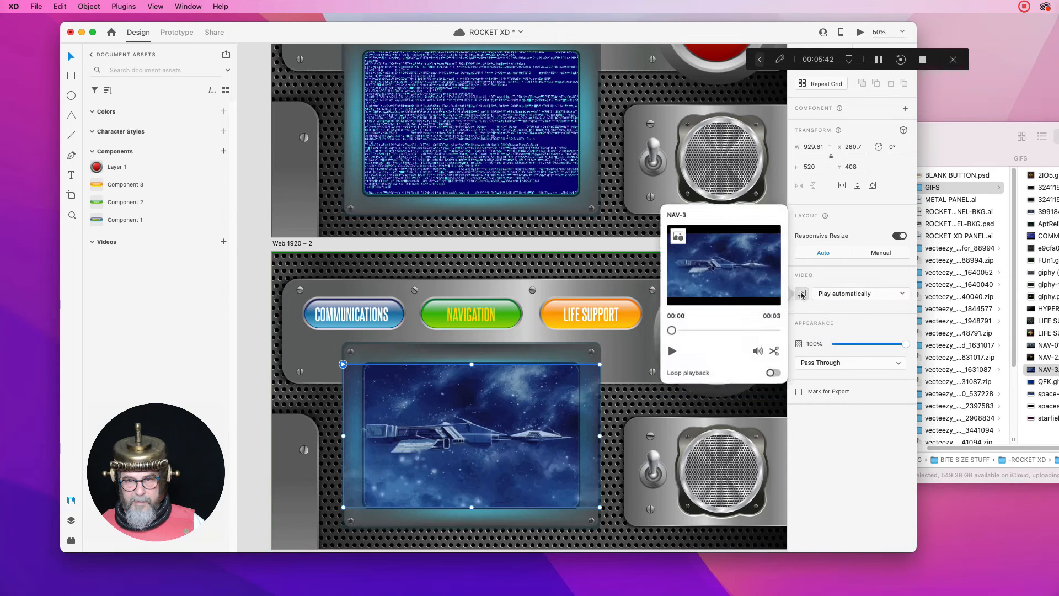
{"action": "left_click", "coordinate": [773, 373]}
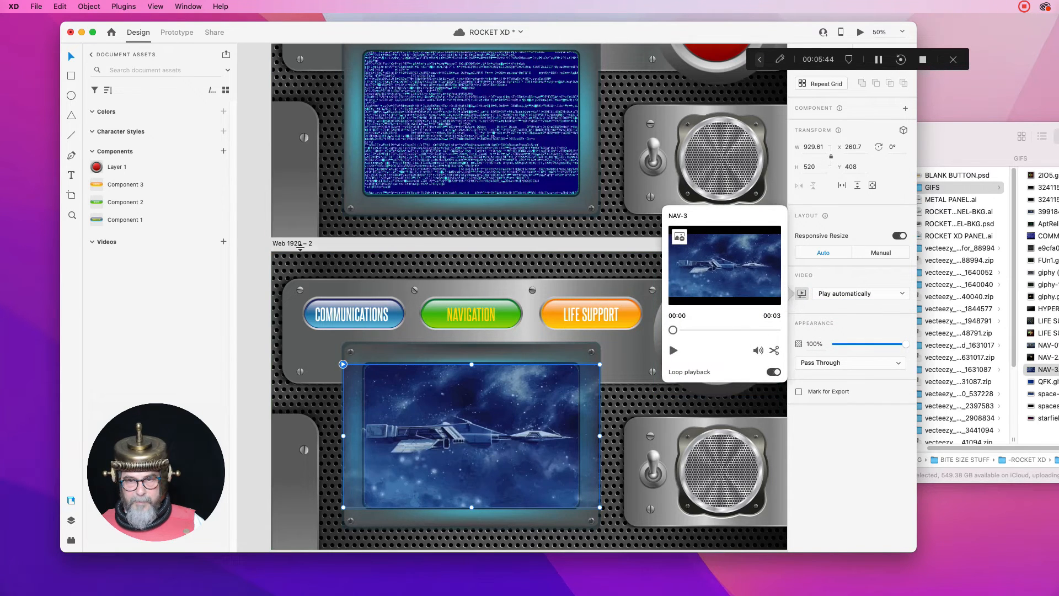
{"action": "left_click", "coordinate": [248, 251]}
{"action": "key", "text": "super+s"}
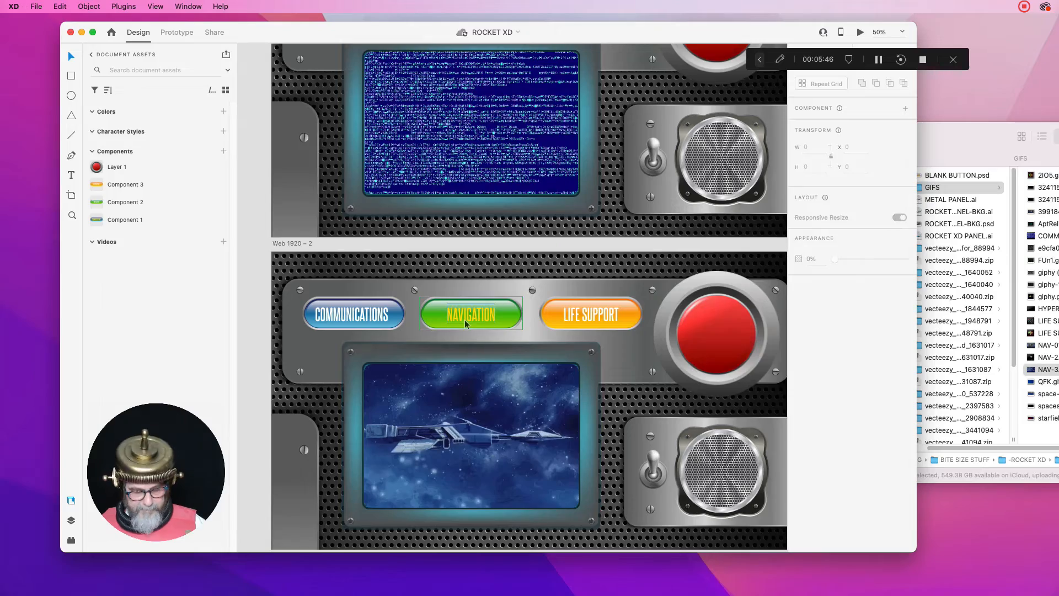
Preview the prototype from the Web 1920 – 1 artboard and again from Web 1920 – 2, closing each preview.
{"action": "left_click", "coordinate": [859, 32]}
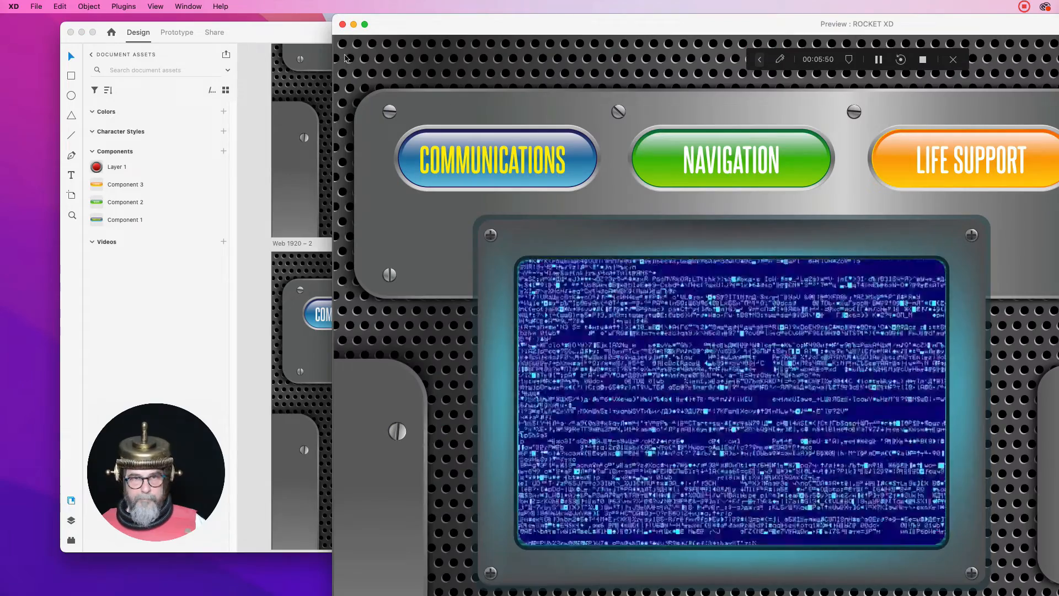
{"action": "left_click", "coordinate": [343, 24]}
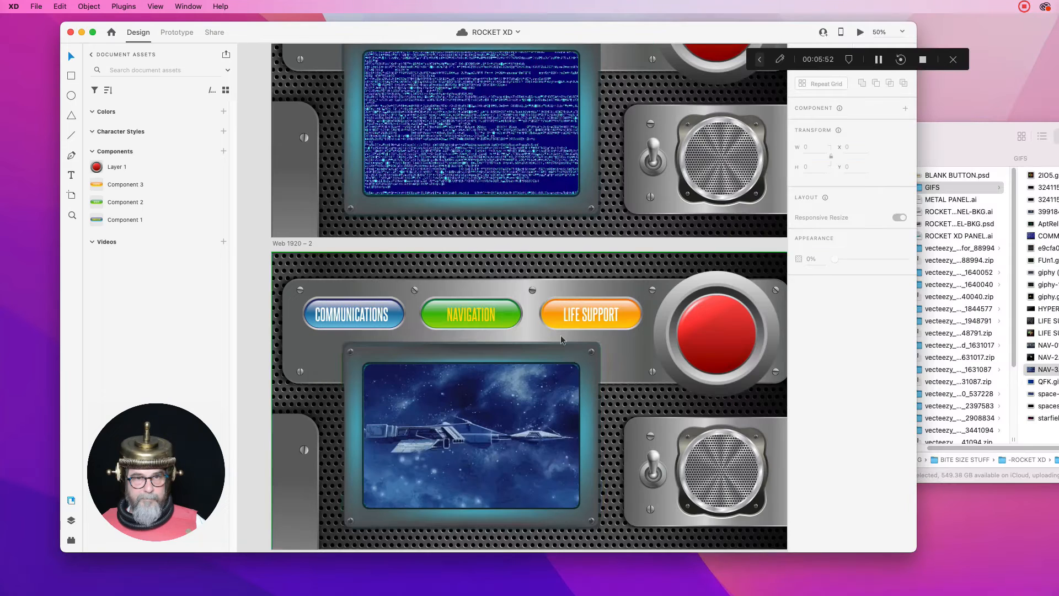
{"action": "left_click", "coordinate": [305, 272]}
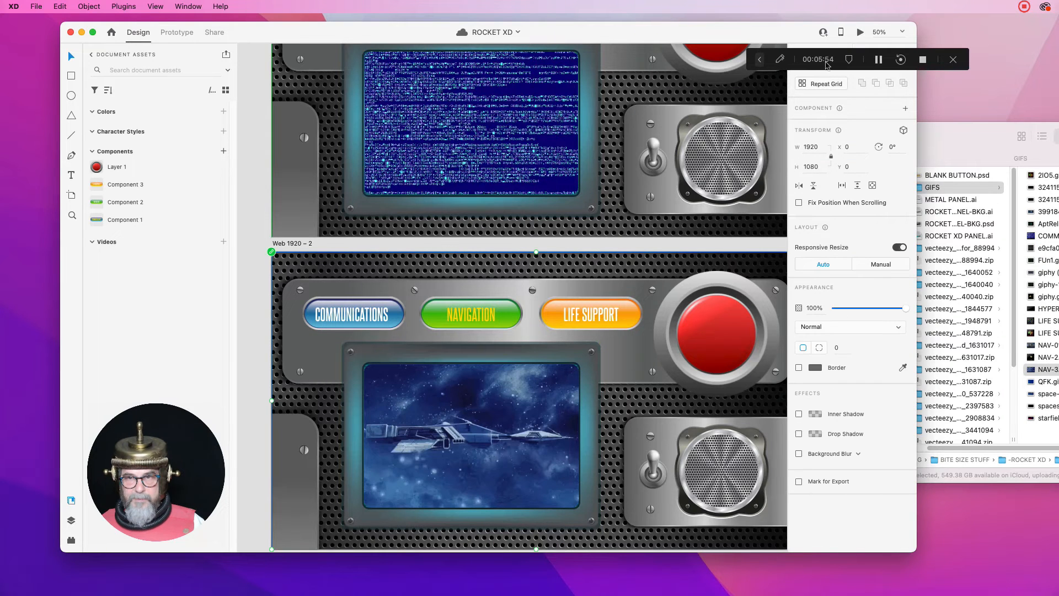
{"action": "left_click", "coordinate": [860, 32]}
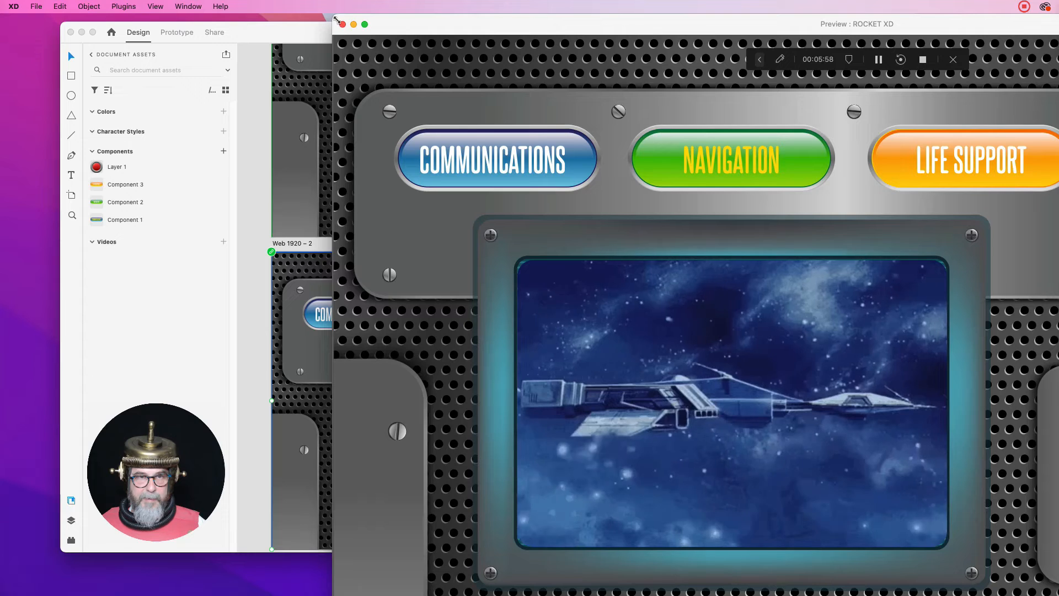
{"action": "left_click", "coordinate": [342, 24]}
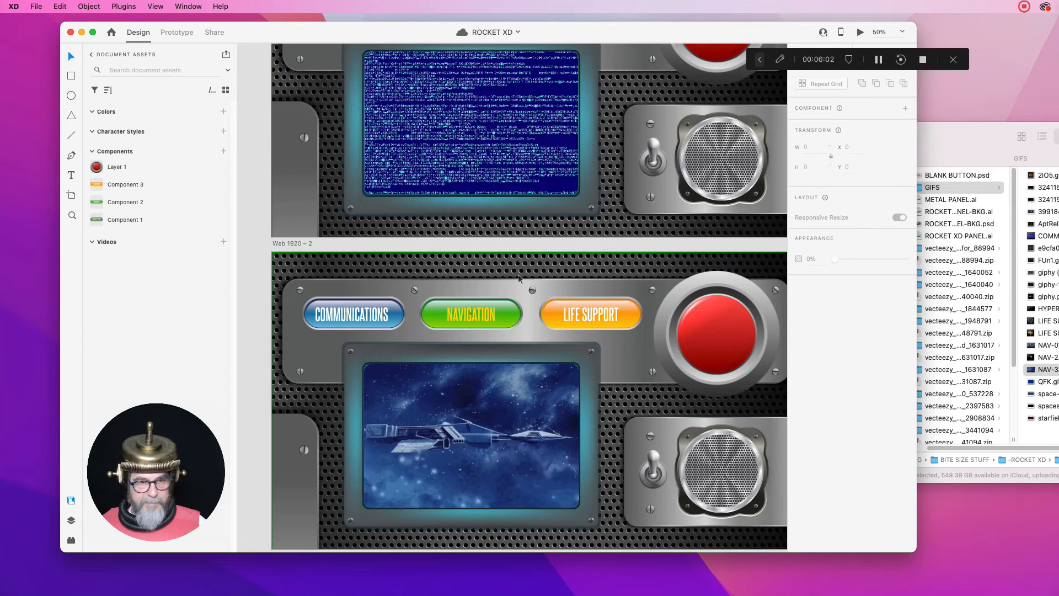
Duplicate the Web 1920 – 2 artboard directly below it at X 0, Y 2336, and clear the selection.
{"action": "scroll", "coordinate": [482, 268], "scroll_direction": "down", "scroll_amount": 3}
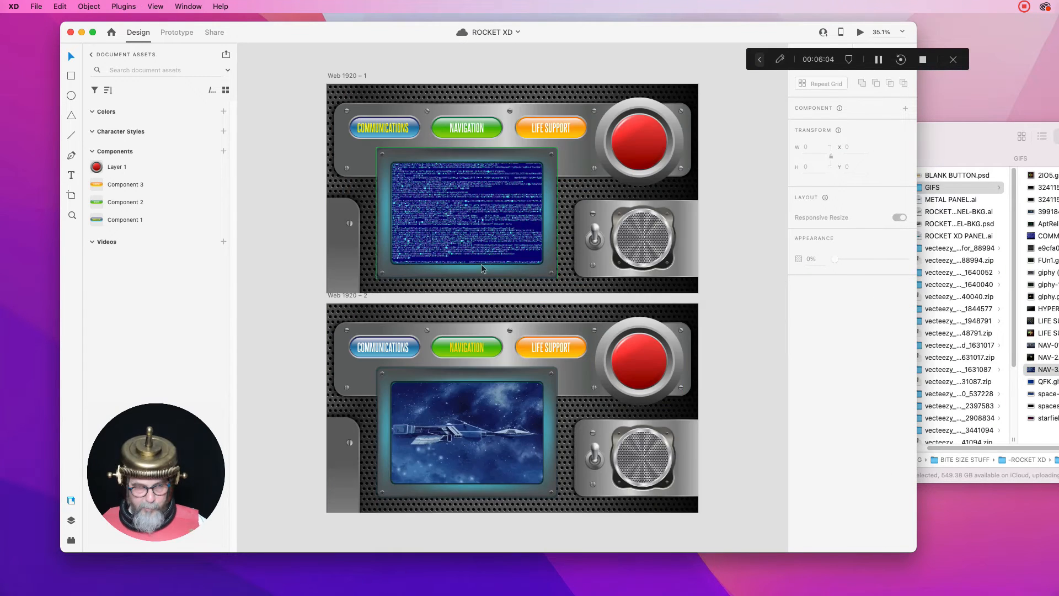
{"action": "left_click", "coordinate": [363, 297]}
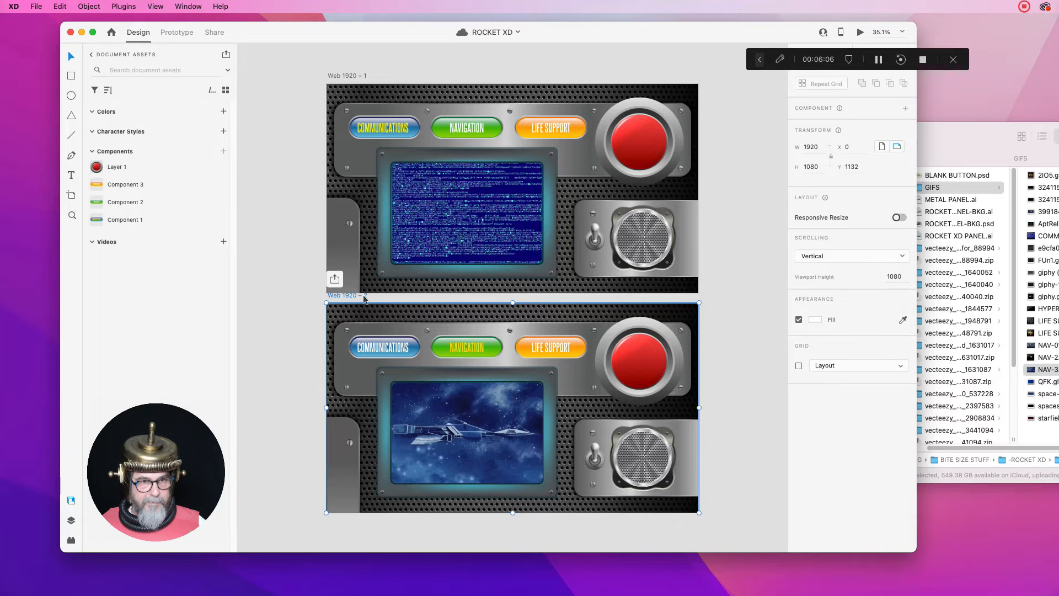
{"action": "left_click_drag", "start_coordinate": [364, 299], "coordinate": [364, 521]}
{"action": "key", "text": "super+0"}
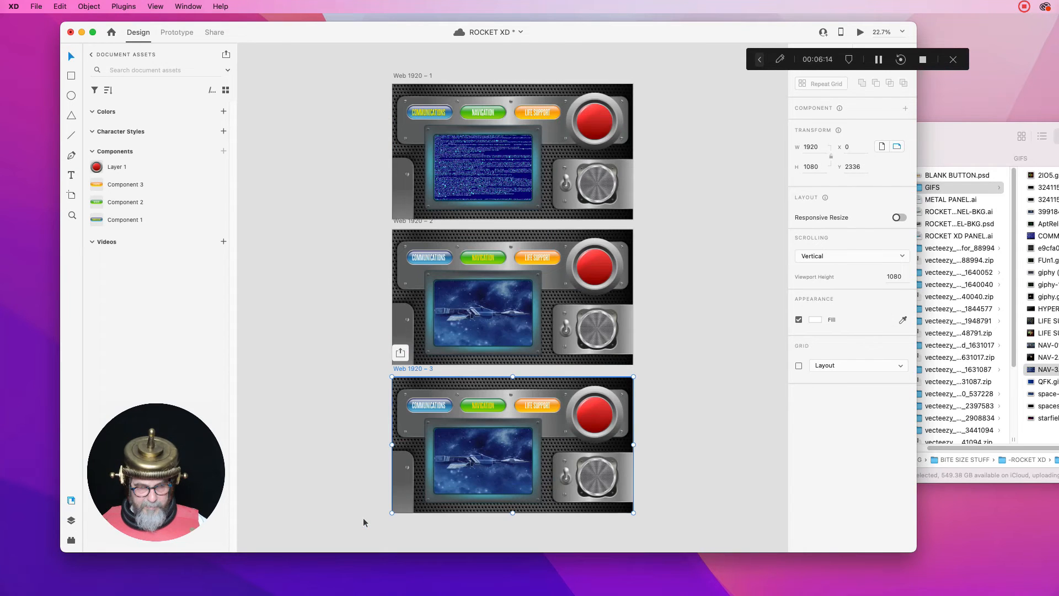
{"action": "left_click", "coordinate": [731, 272]}
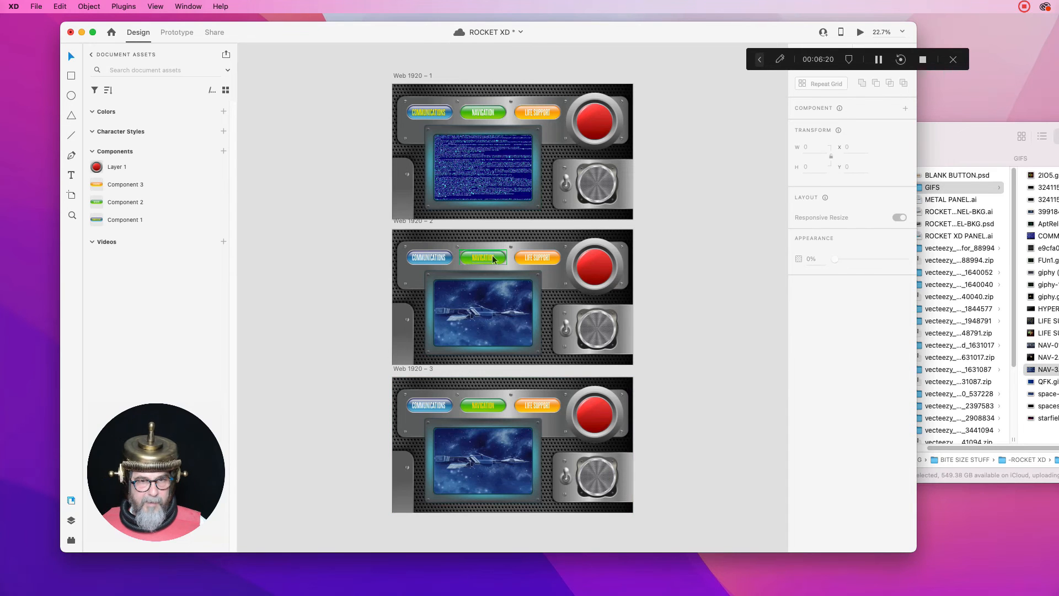
Change the NAVIGATION label's fill to white #FFFFFF on the Web 1920 – 3 artboard.
{"action": "double_click", "coordinate": [487, 410]}
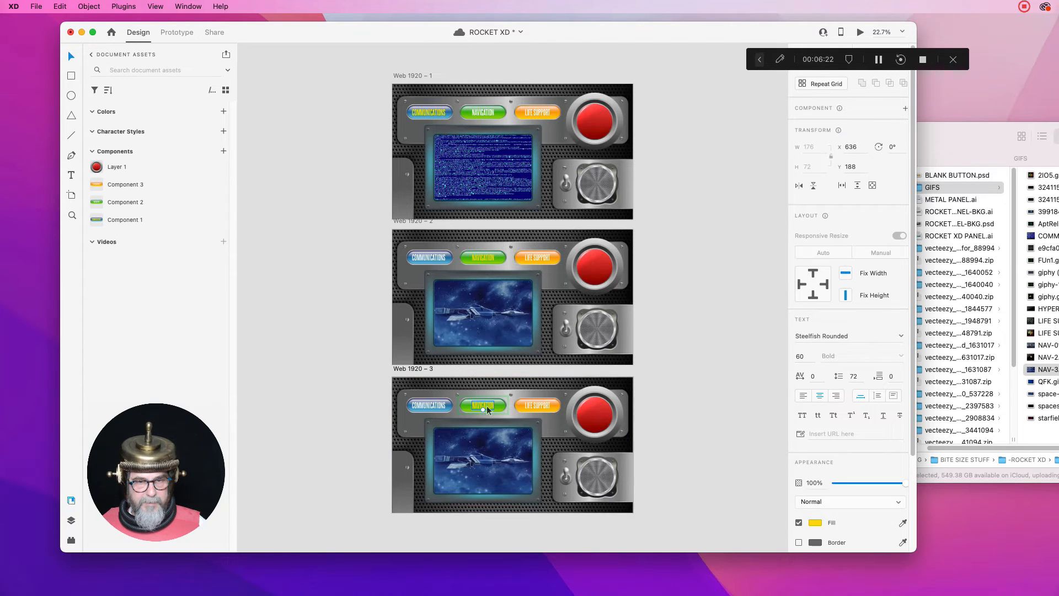
{"action": "double_click", "coordinate": [488, 408]}
{"action": "left_click", "coordinate": [815, 523]}
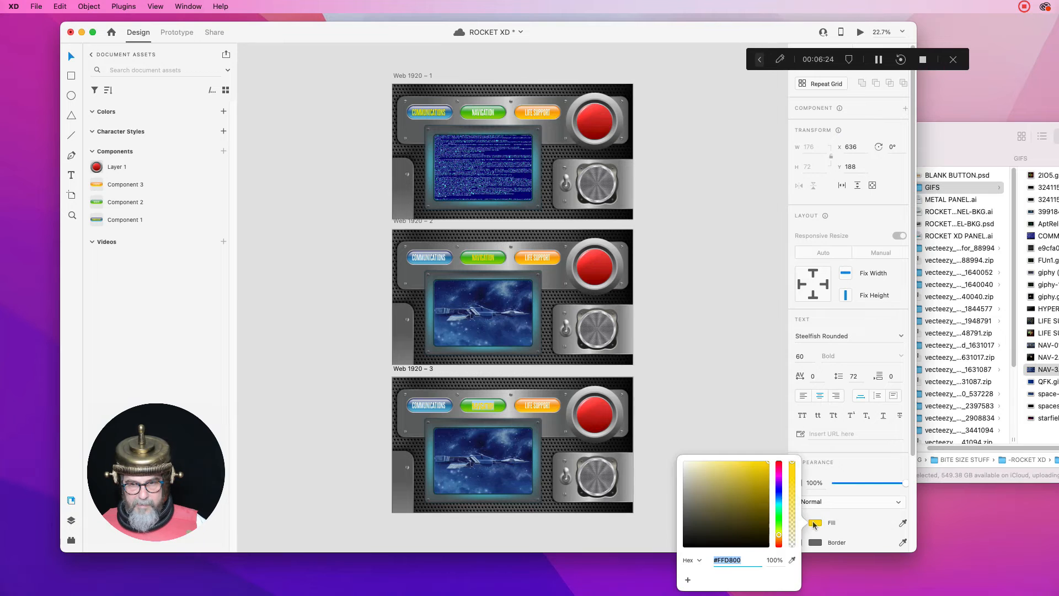
{"action": "left_click_drag", "start_coordinate": [724, 466], "coordinate": [690, 454]}
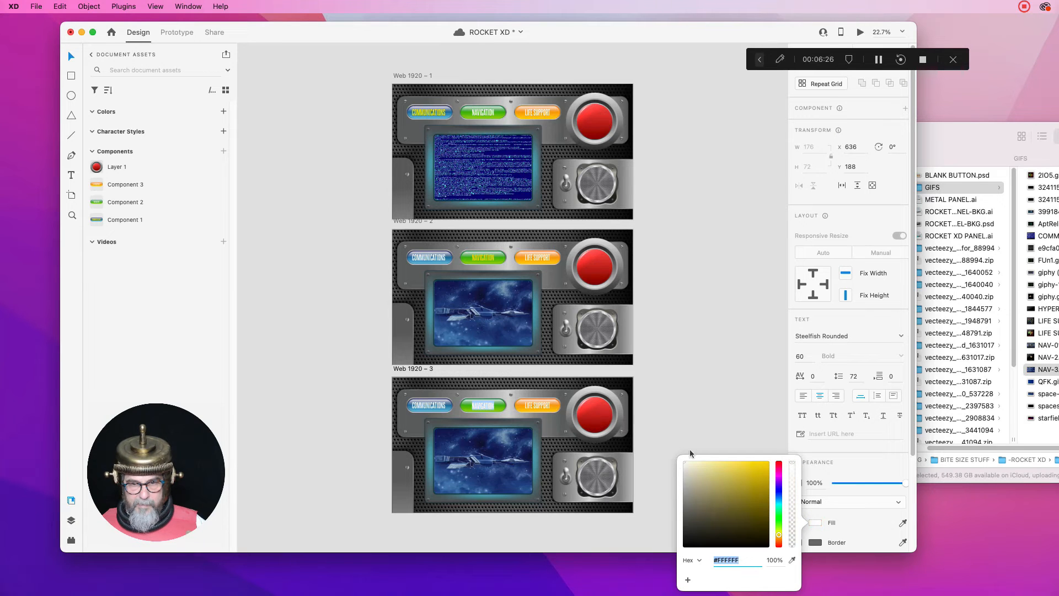
{"action": "left_click", "coordinate": [720, 421]}
Select the LIFE SUPPORT label's text inside its button on the Web 1920 – 3 artboard.
{"action": "double_click", "coordinate": [535, 407]}
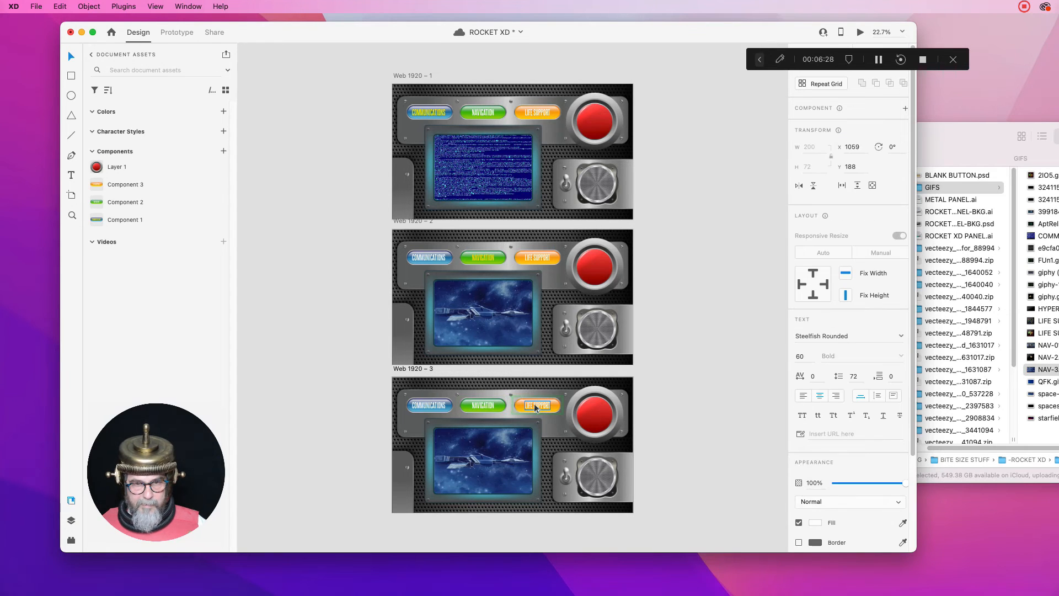
{"action": "double_click", "coordinate": [535, 406]}
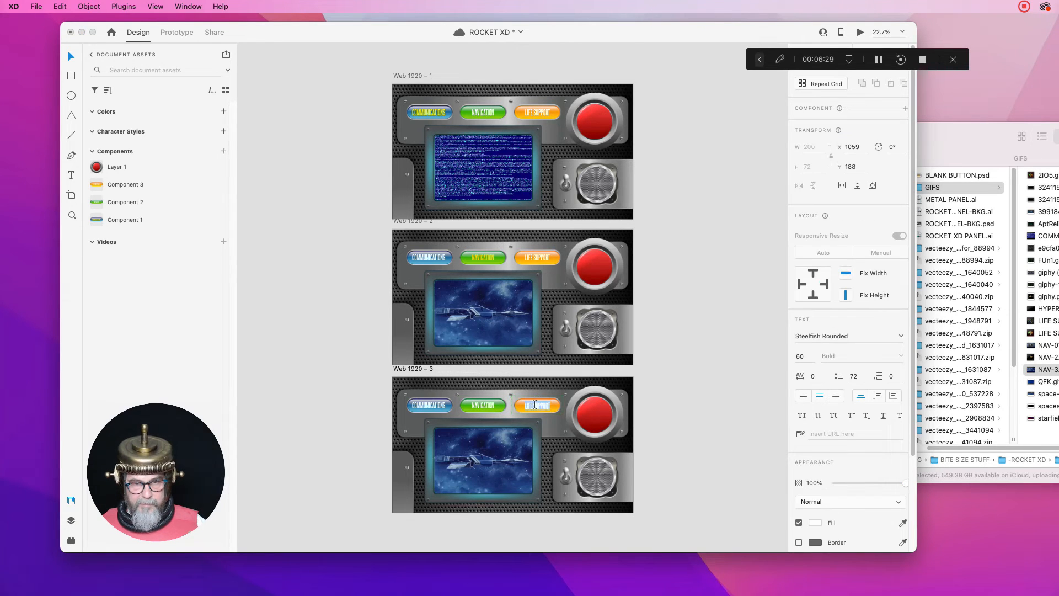
{"action": "left_click", "coordinate": [815, 543]}
{"action": "left_click_drag", "start_coordinate": [760, 498], "coordinate": [769, 483]}
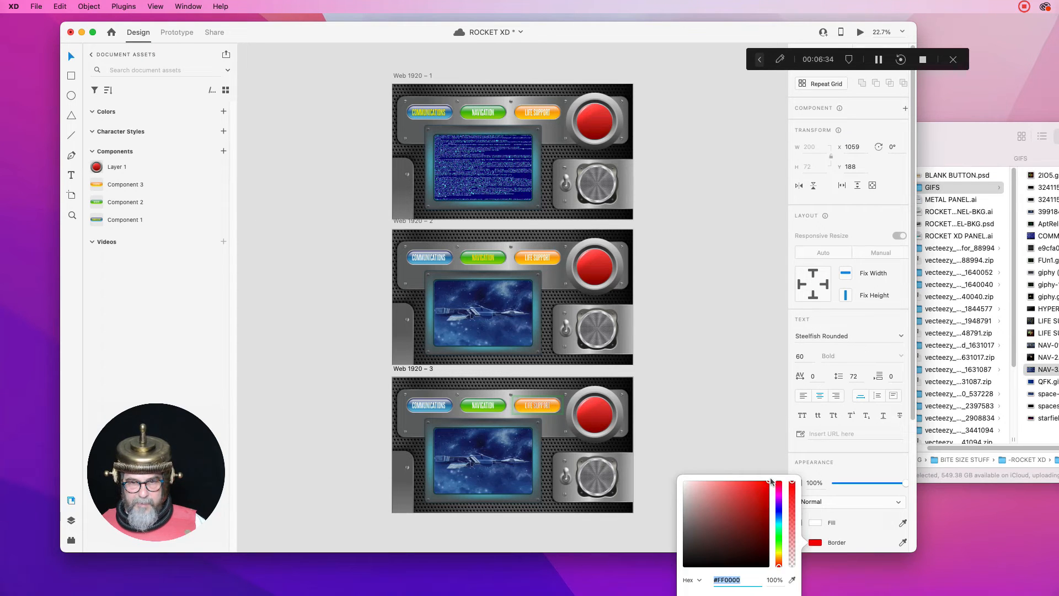
{"action": "left_click", "coordinate": [758, 445]}
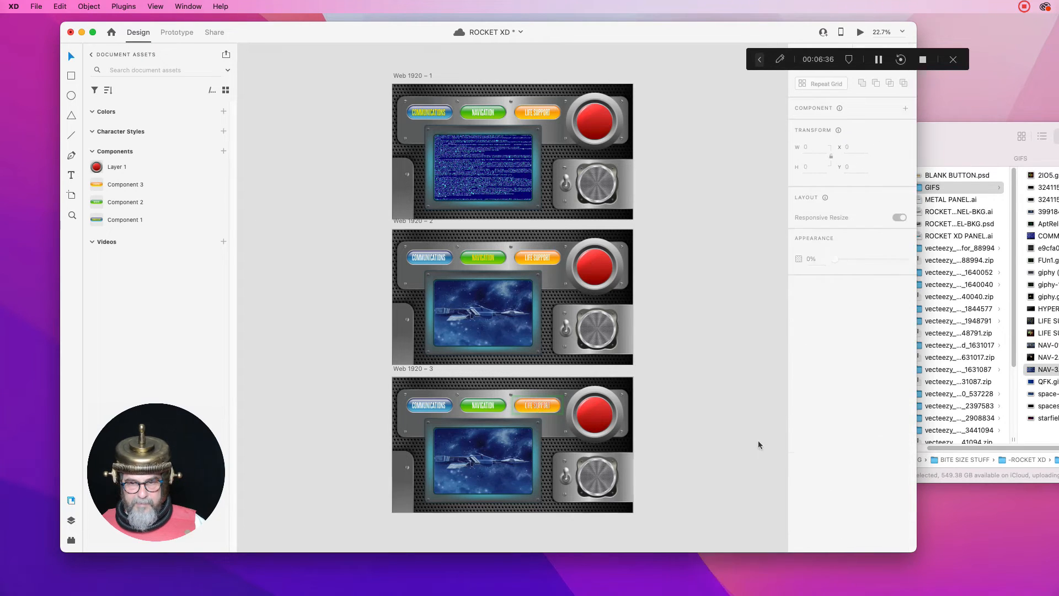
{"action": "key", "text": "super+z"}
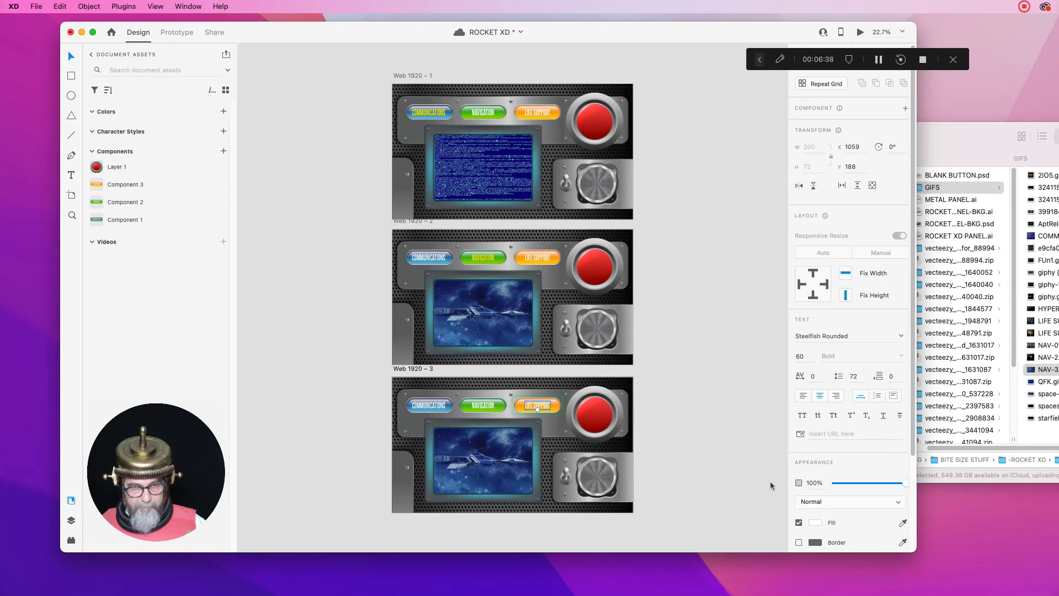
Change the LIFE SUPPORT label's fill to red on the Web 1920 – 3 artboard and clear the selection.
{"action": "left_click", "coordinate": [815, 523]}
{"action": "left_click", "coordinate": [815, 522]}
{"action": "left_click", "coordinate": [815, 523]}
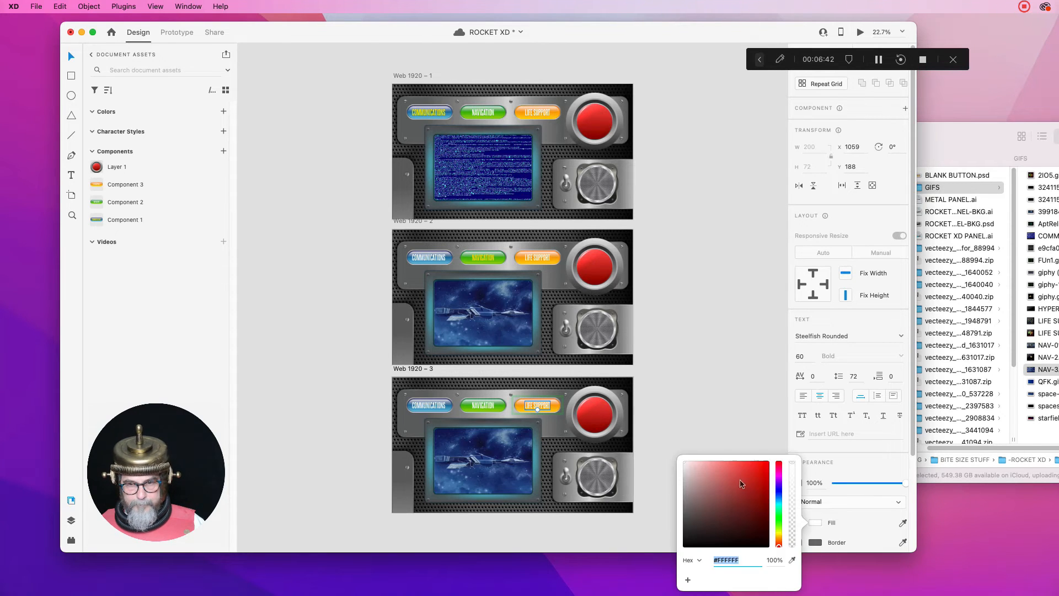
{"action": "left_click_drag", "start_coordinate": [742, 484], "coordinate": [780, 458]}
{"action": "left_click", "coordinate": [744, 392]}
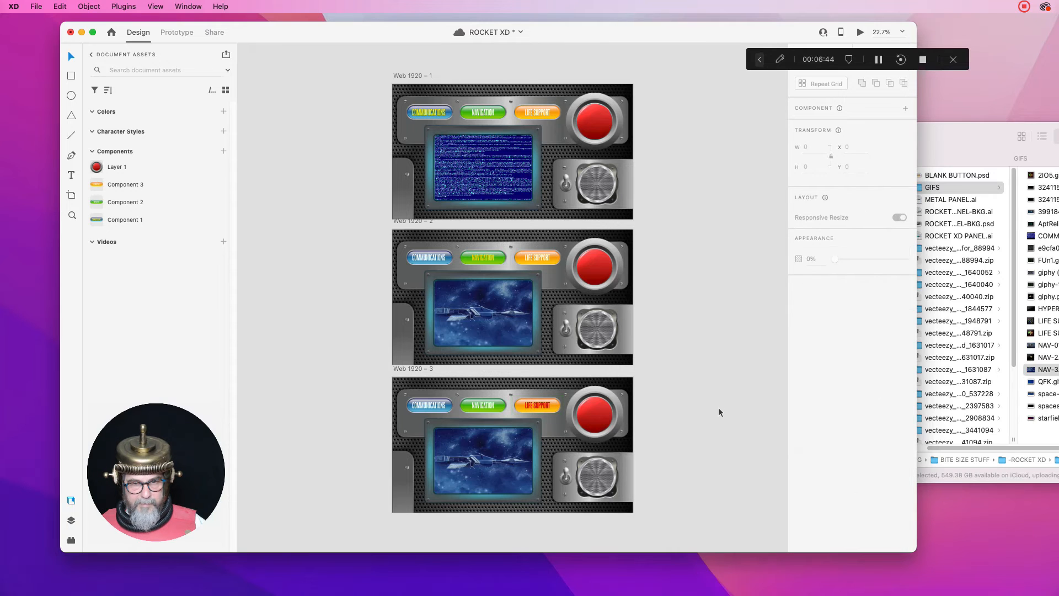
Try to replace the masked monitor video on Web 1920 – 3 with LIFE SUPOORT 2.mp4 from the GIFS folder in Finder.
{"action": "left_click", "coordinate": [512, 441]}
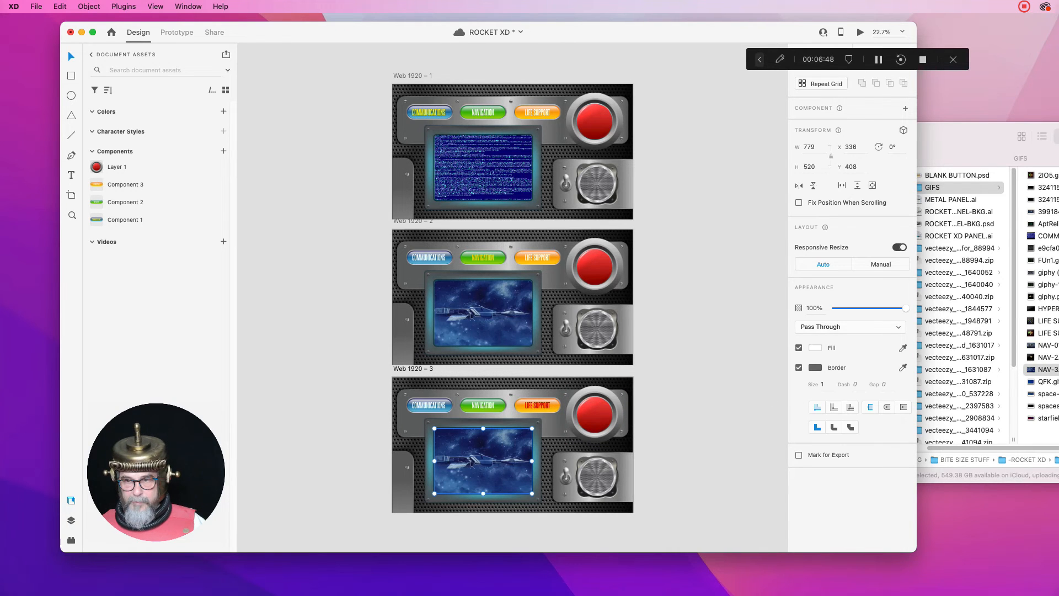
{"action": "left_click", "coordinate": [1049, 320]}
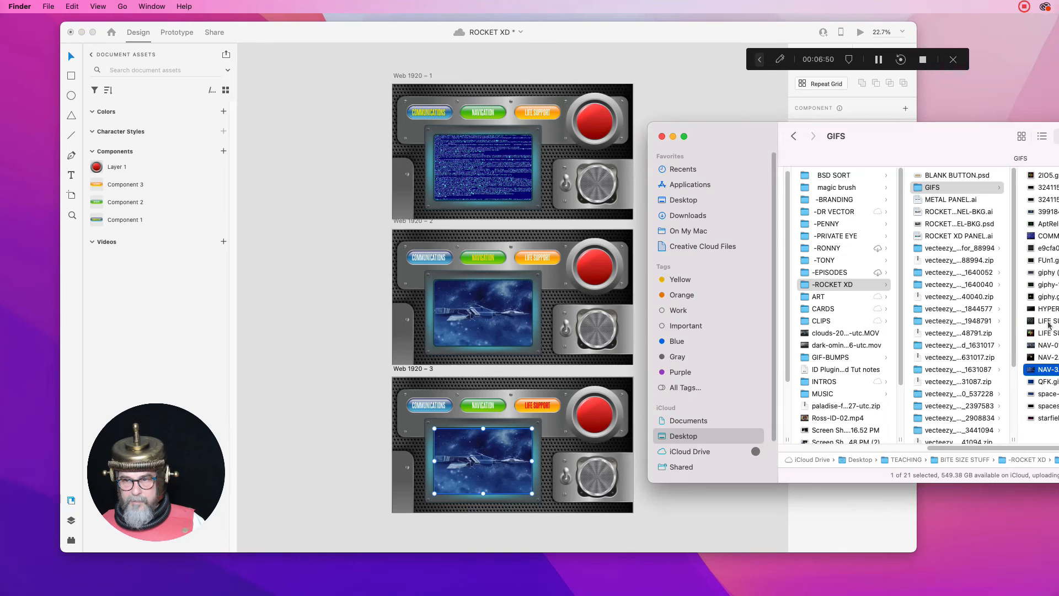
{"action": "left_click", "coordinate": [1049, 322]}
{"action": "left_click", "coordinate": [1050, 333]}
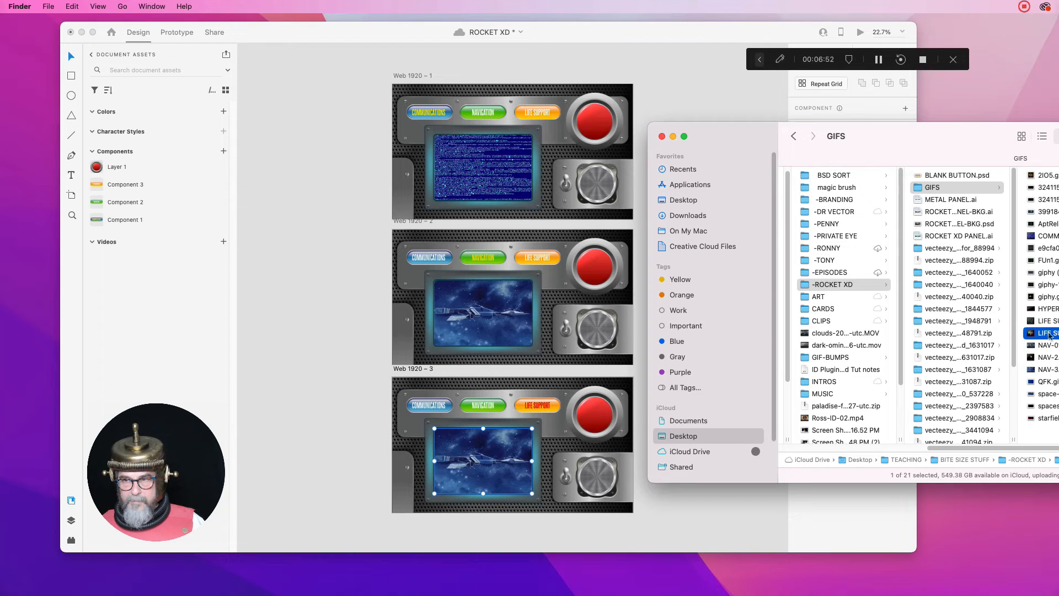
{"action": "left_click", "coordinate": [1051, 321]}
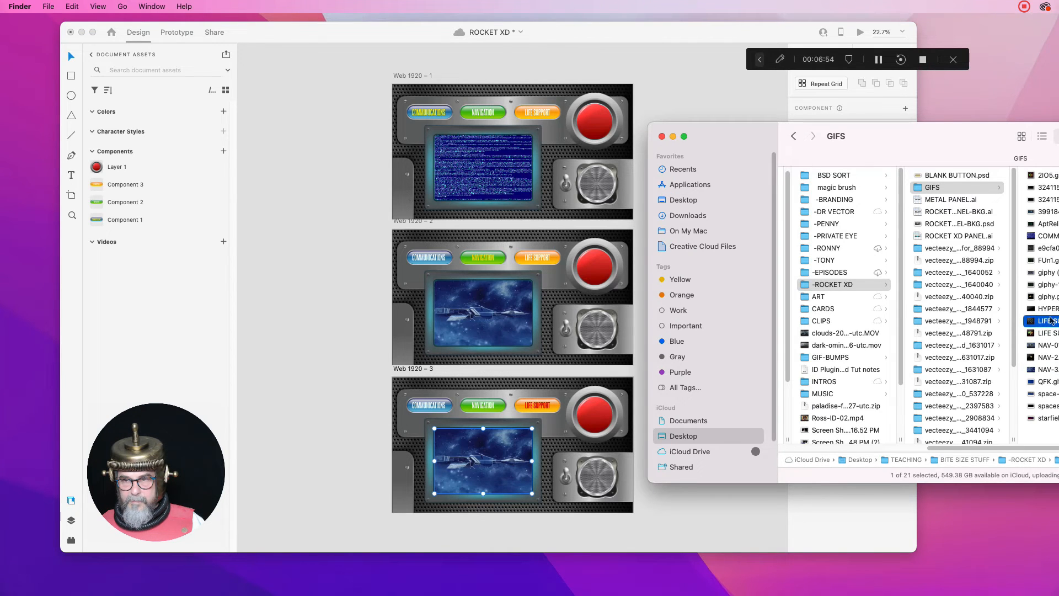
{"action": "left_click_drag", "start_coordinate": [1034, 322], "coordinate": [471, 461]}
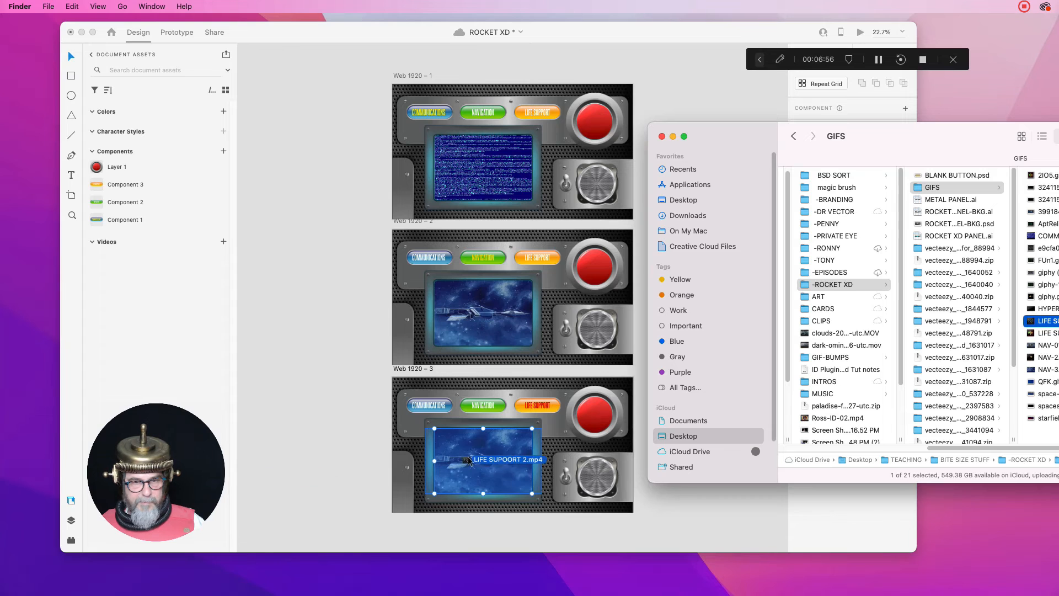
{"action": "left_click", "coordinate": [363, 391]}
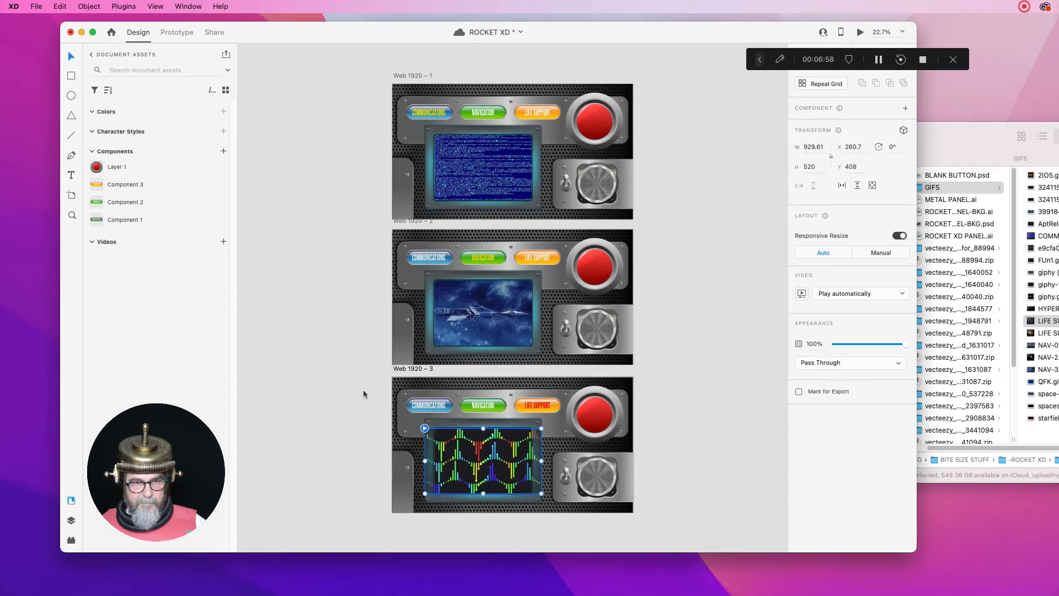
{"action": "left_click", "coordinate": [708, 345]}
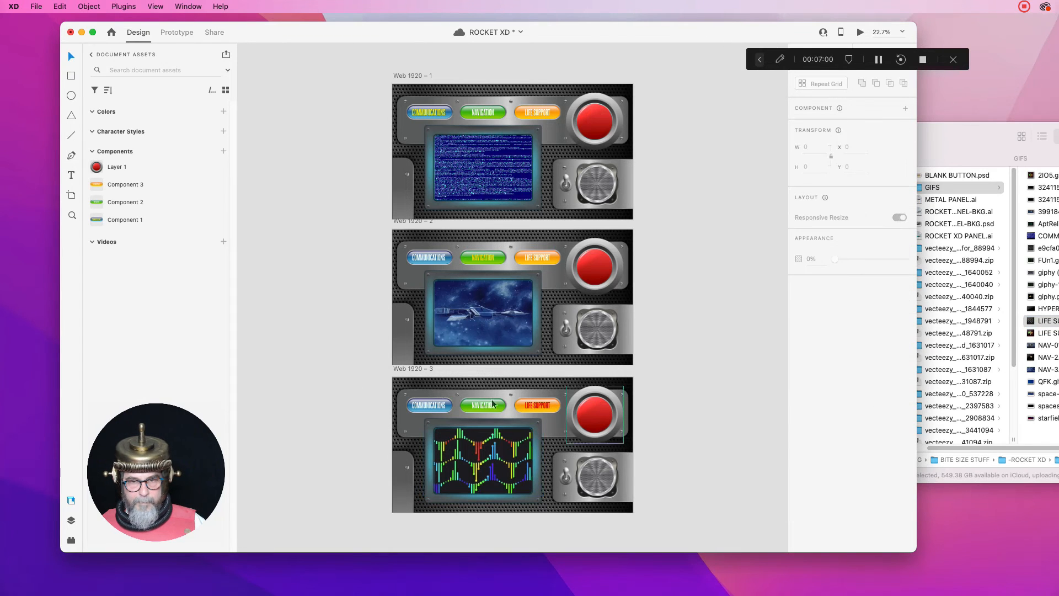
Preview the prototype from the Web 1920 – 3 artboard to check its monitor video, and close the preview.
{"action": "left_click", "coordinate": [422, 385]}
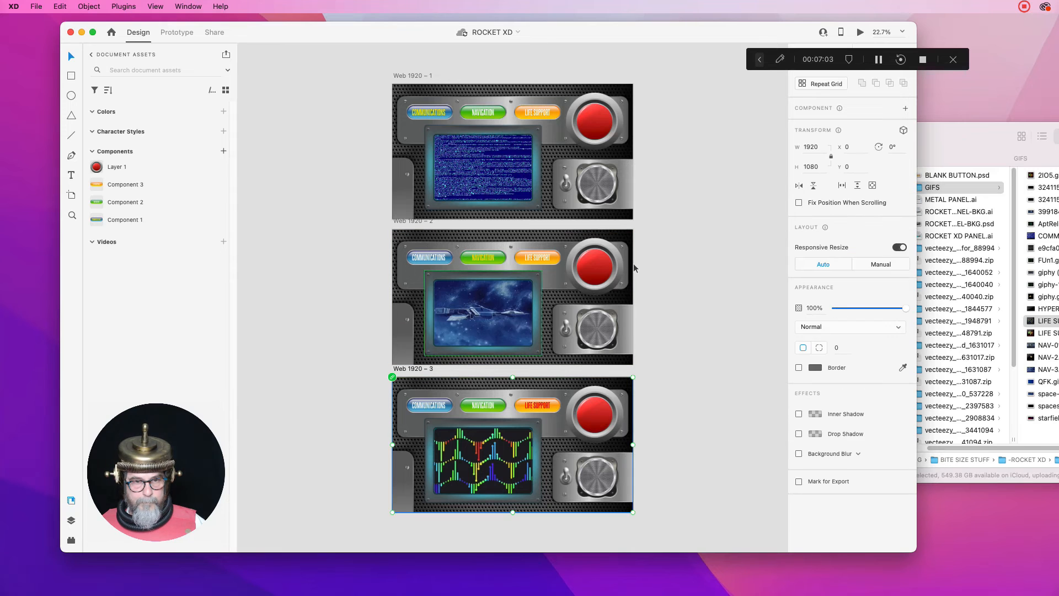
{"action": "left_click", "coordinate": [859, 32]}
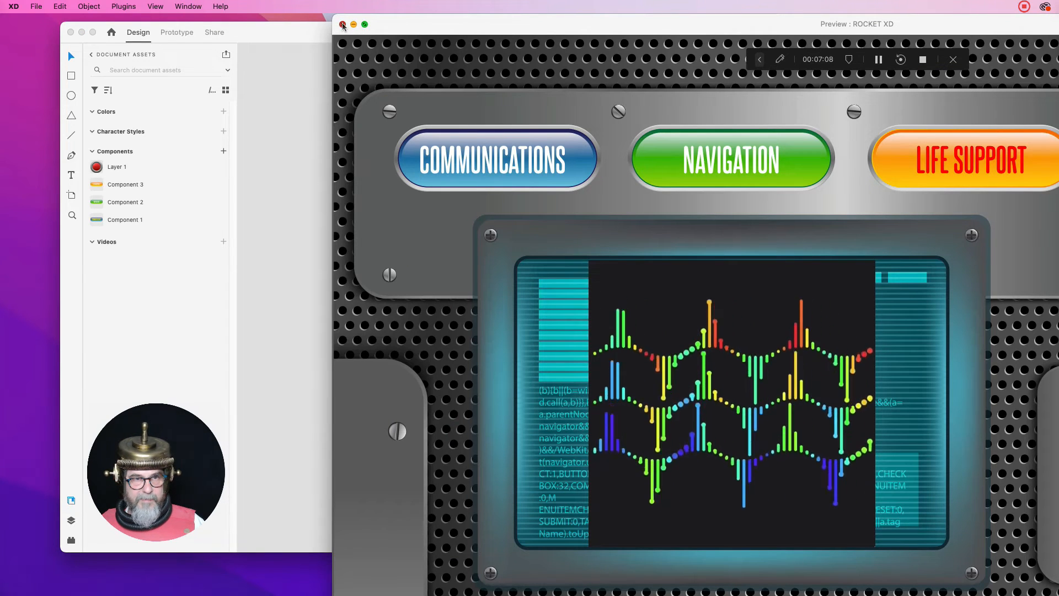
{"action": "left_click", "coordinate": [342, 24]}
Move the masked monitor video off the Web 1920 – 3 artboard and delete it.
{"action": "left_click_drag", "start_coordinate": [467, 462], "coordinate": [693, 387]}
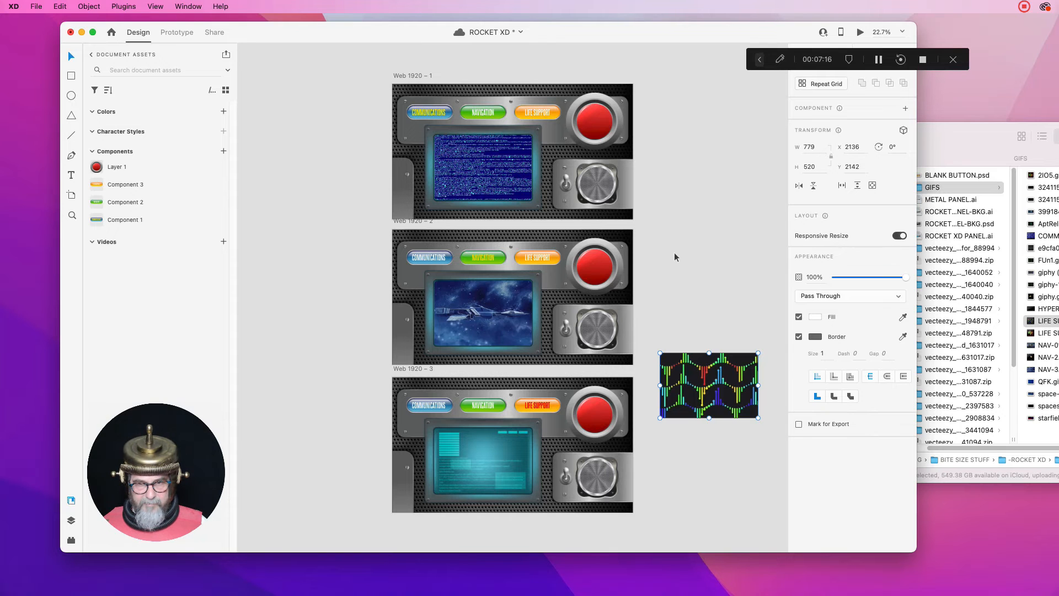
{"action": "key", "text": "Delete"}
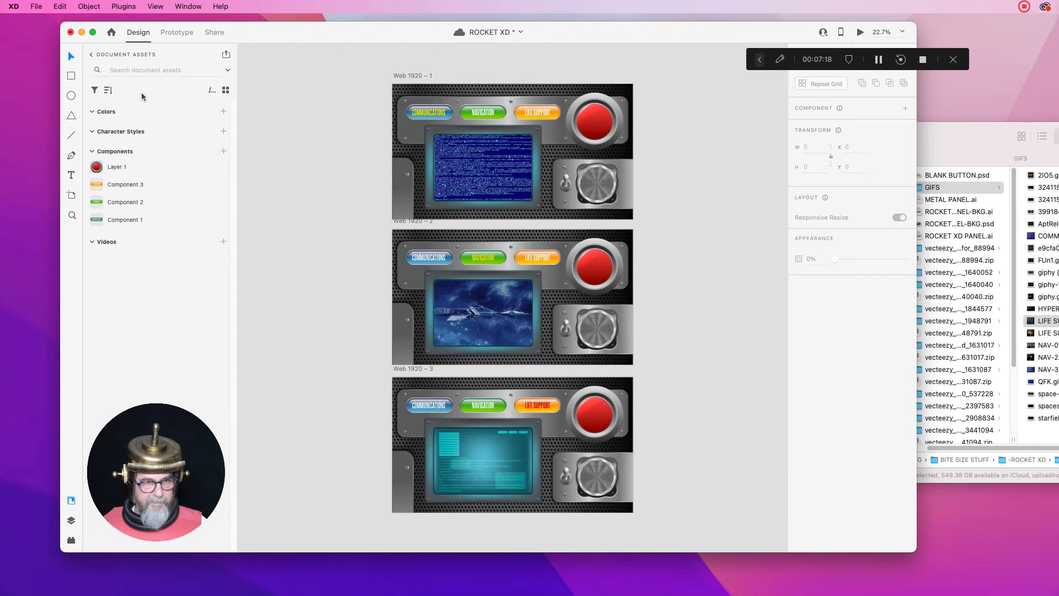
Draw a rectangle about 783 x 521 over the Web 1920 – 3 monitor screen and slightly round its corners.
{"action": "left_click", "coordinate": [72, 215]}
{"action": "left_click", "coordinate": [496, 473]}
{"action": "left_click", "coordinate": [496, 472]}
{"action": "left_click", "coordinate": [486, 464]}
{"action": "left_click", "coordinate": [483, 463]}
{"action": "left_click", "coordinate": [482, 462]}
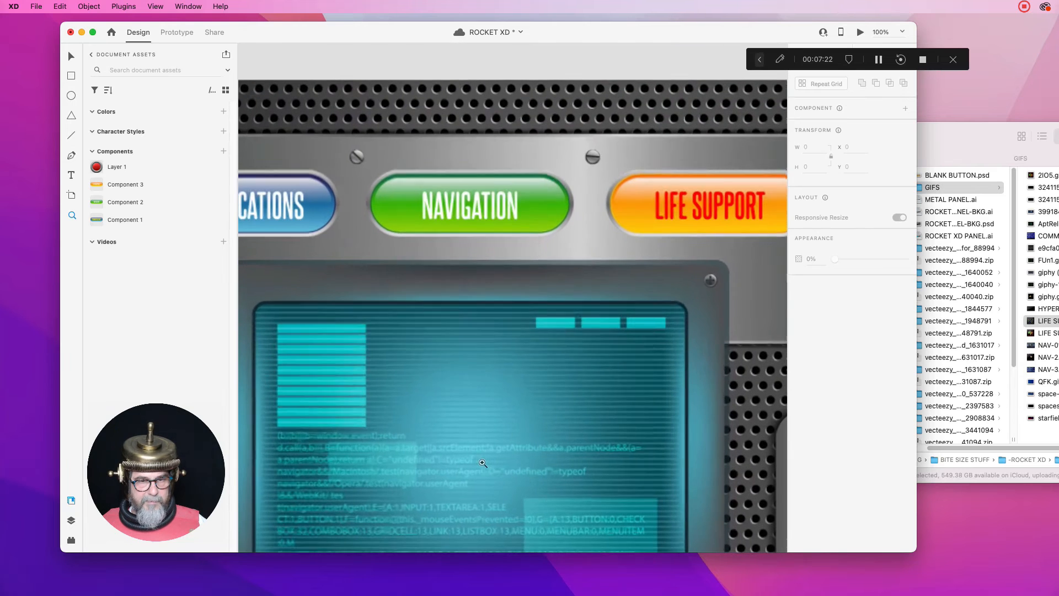
{"action": "key", "text": "space"}
{"action": "left_click_drag", "start_coordinate": [480, 461], "coordinate": [518, 333]}
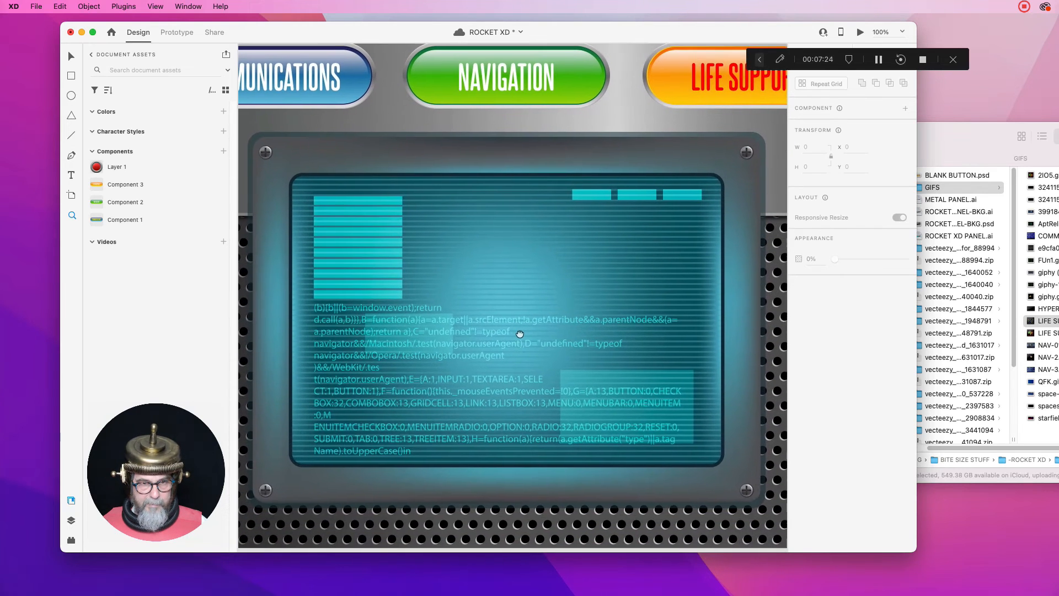
{"action": "left_click", "coordinate": [70, 77]}
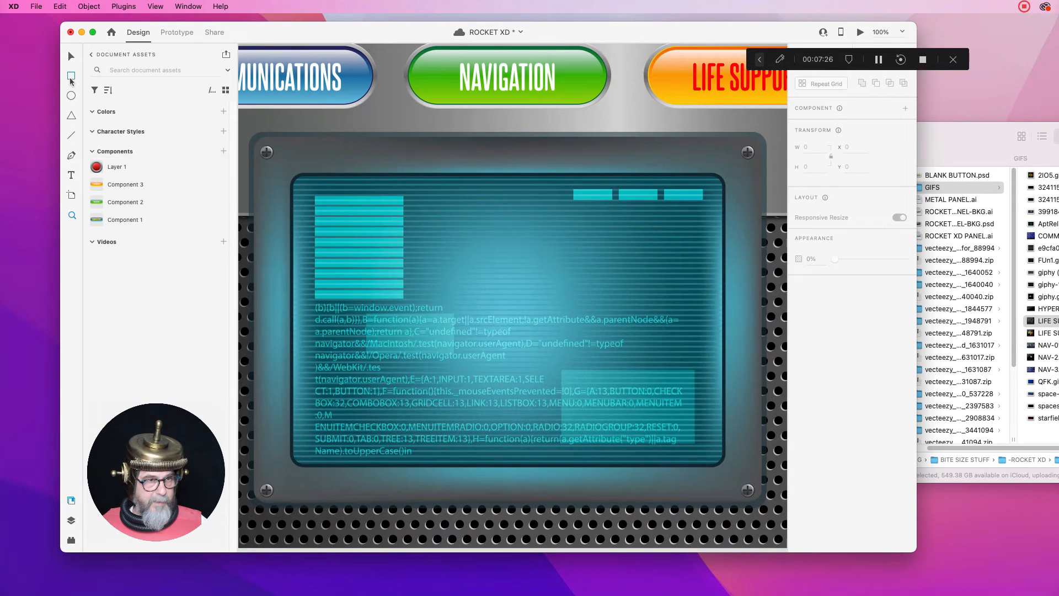
{"action": "mouse_move", "coordinate": [293, 177]}
{"action": "left_mouse_down"}
{"action": "mouse_move", "coordinate": [640, 448]}
{"action": "mouse_move", "coordinate": [726, 467]}
{"action": "left_mouse_up"}
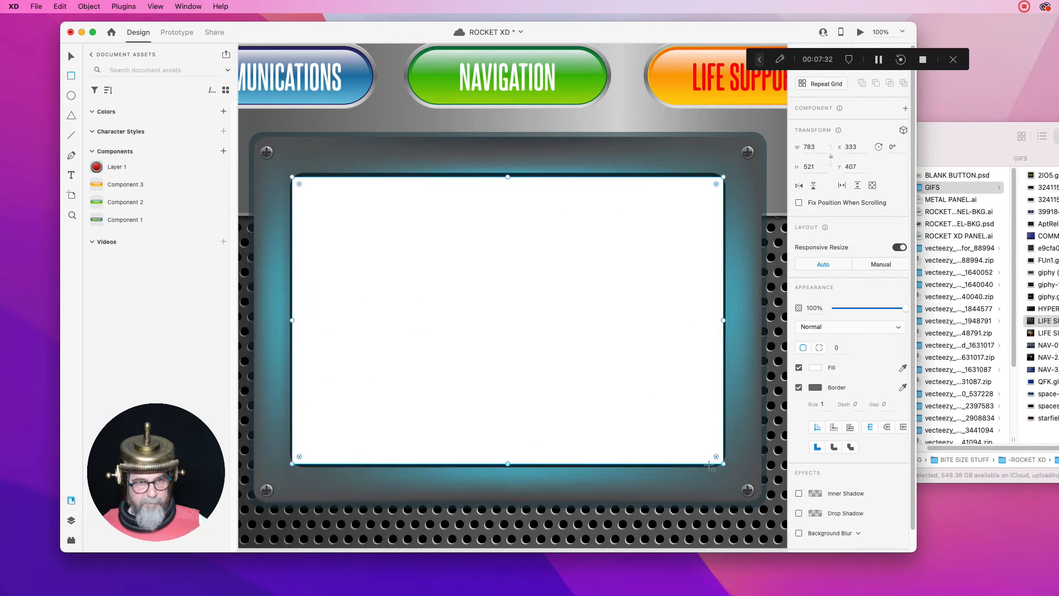
{"action": "left_click_drag", "start_coordinate": [301, 188], "coordinate": [304, 190]}
Fill the rounded rectangle with LIFE SUPOORT 2.mp4 from the GIFS folder and set the video to play automatically with loop playback on.
{"action": "left_click_drag", "start_coordinate": [1037, 321], "coordinate": [559, 321]}
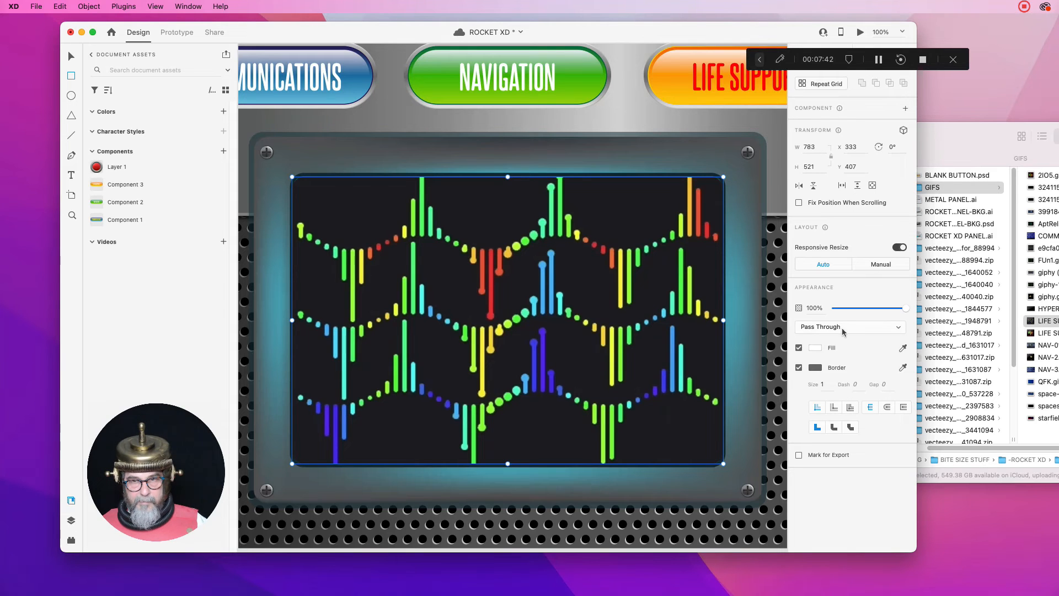
{"action": "key", "text": "v"}
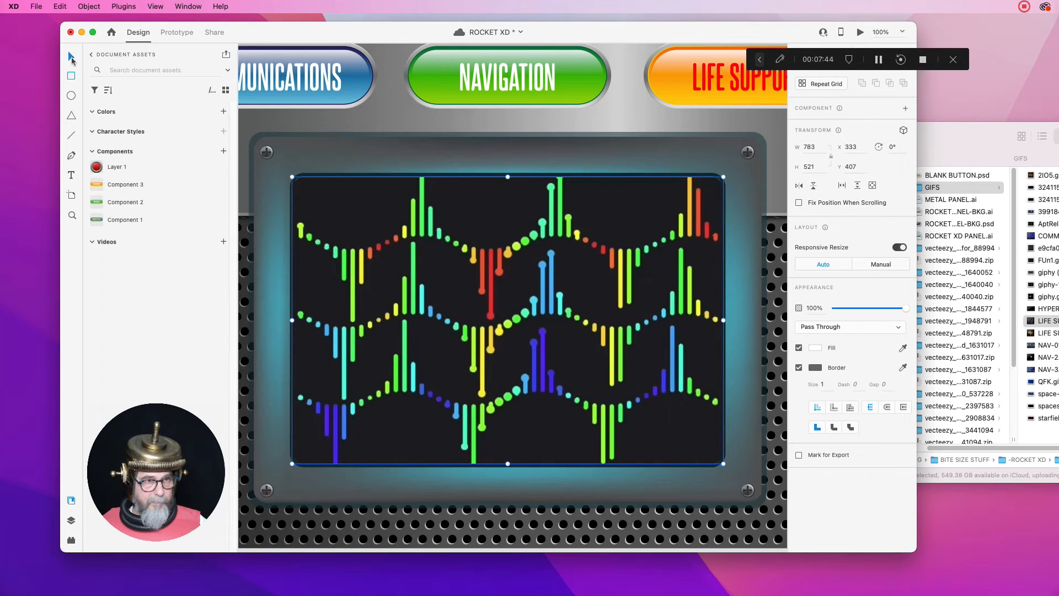
{"action": "left_click", "coordinate": [343, 211]}
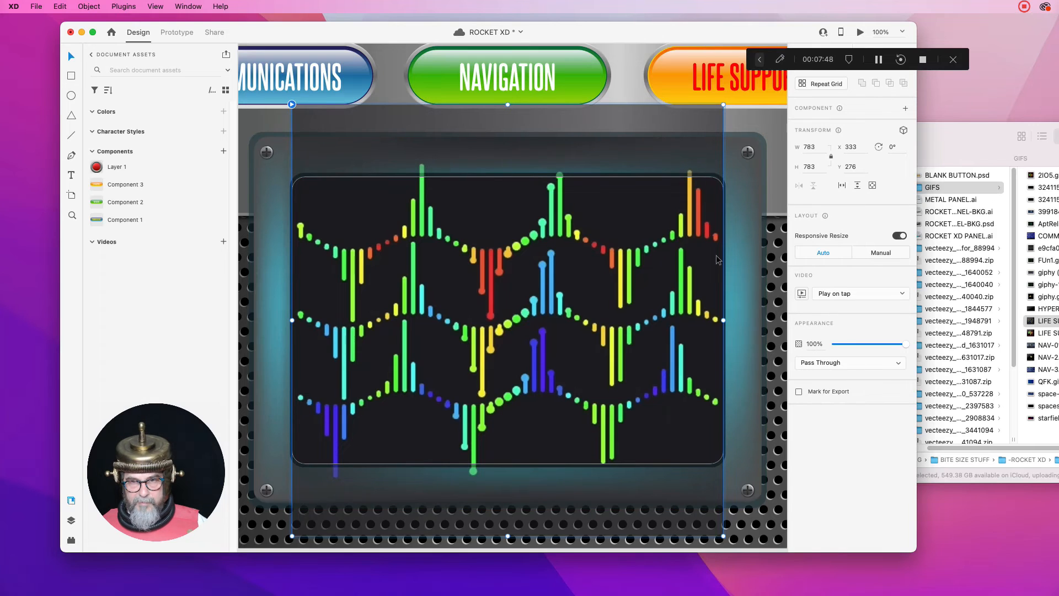
{"action": "left_click", "coordinate": [844, 296]}
{"action": "left_click", "coordinate": [843, 307]}
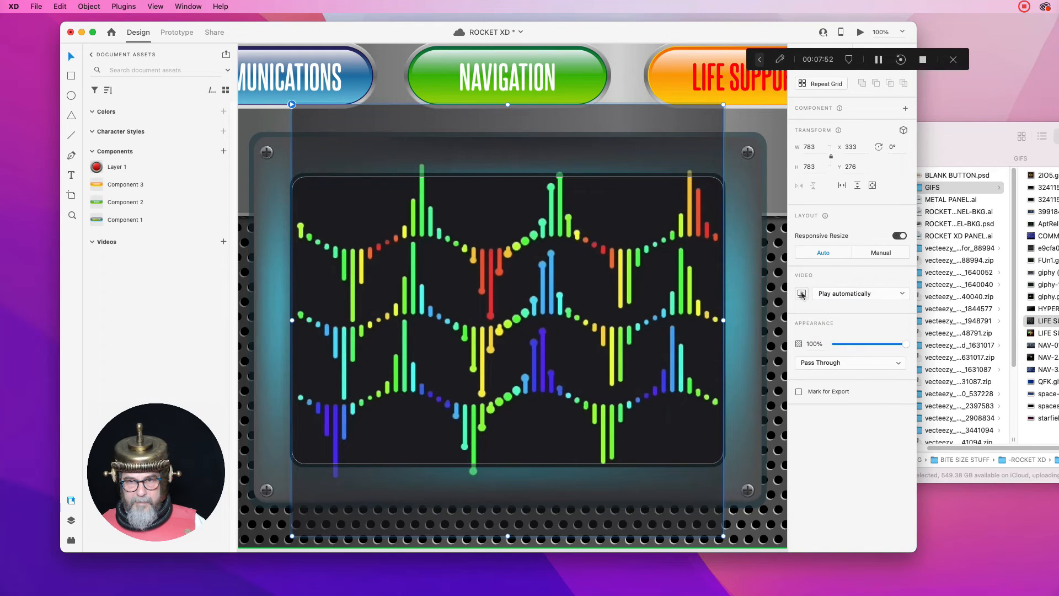
{"action": "left_click", "coordinate": [801, 294]}
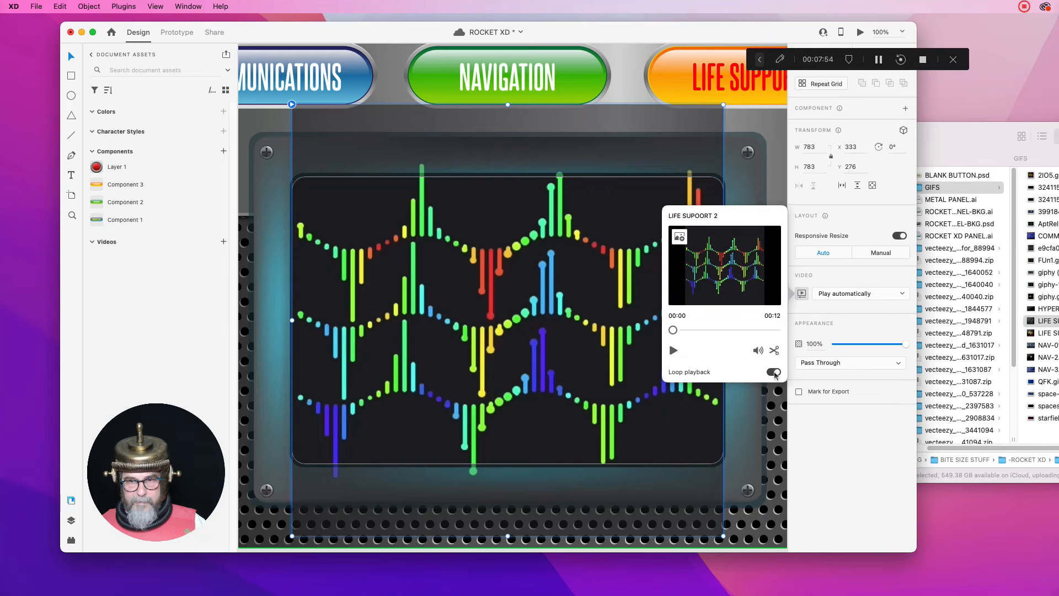
{"action": "left_click", "coordinate": [763, 122]}
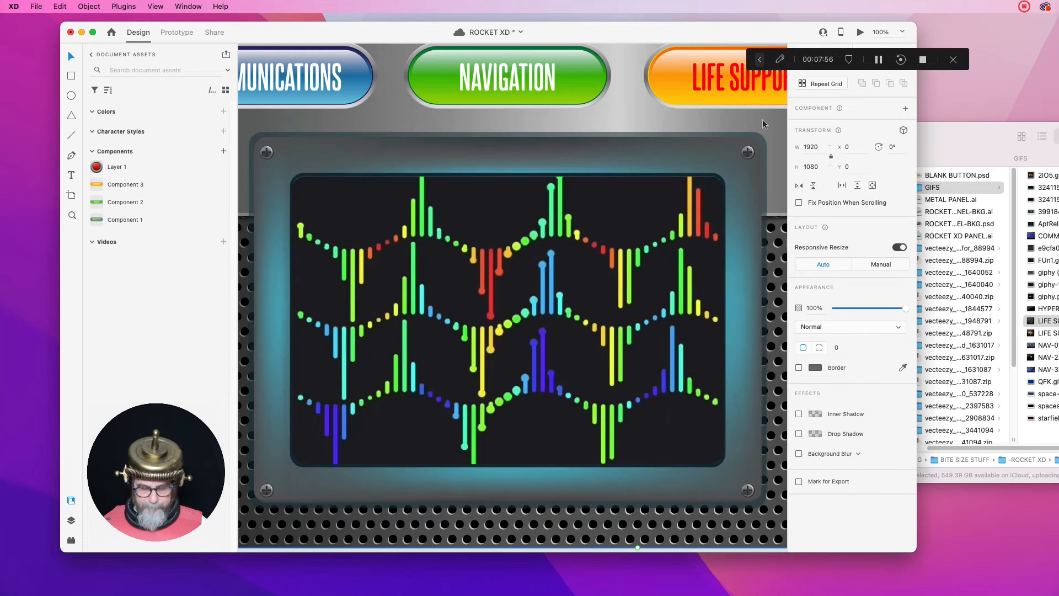
Preview the Web 1920 – 3 artboard again to check the looping LIFE SUPOORT 2 video, and close the preview.
{"action": "key", "text": "super+0"}
{"action": "left_click", "coordinate": [740, 112]}
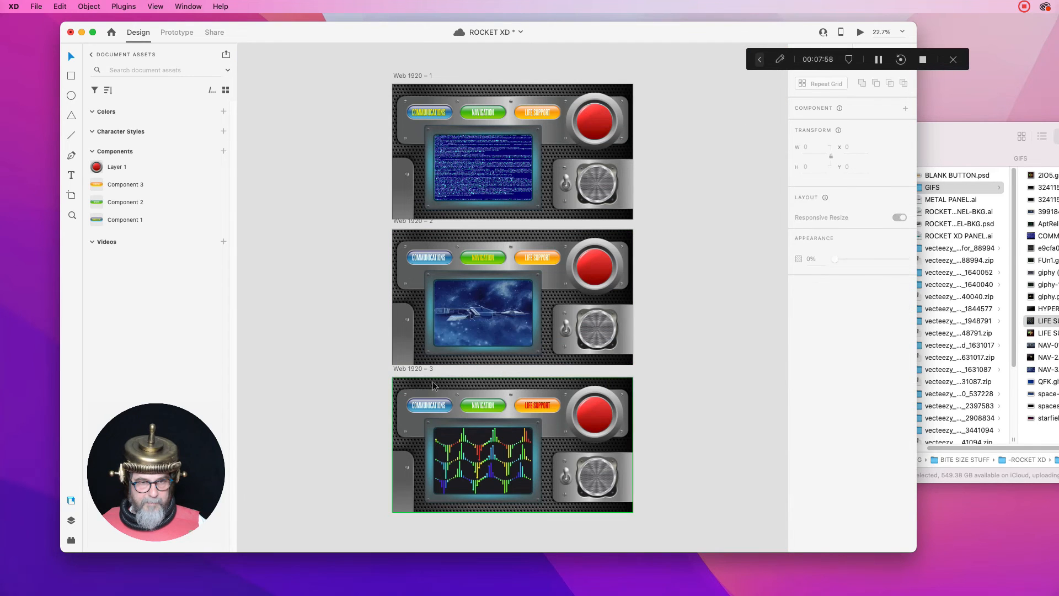
{"action": "left_click", "coordinate": [434, 385]}
{"action": "left_click", "coordinate": [861, 32]}
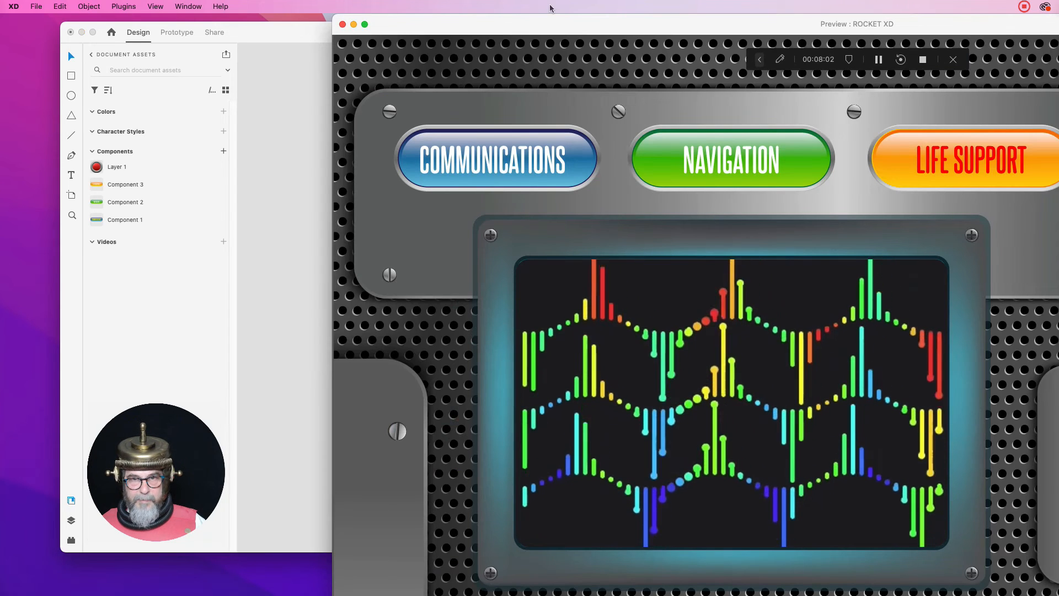
{"action": "left_click", "coordinate": [343, 25]}
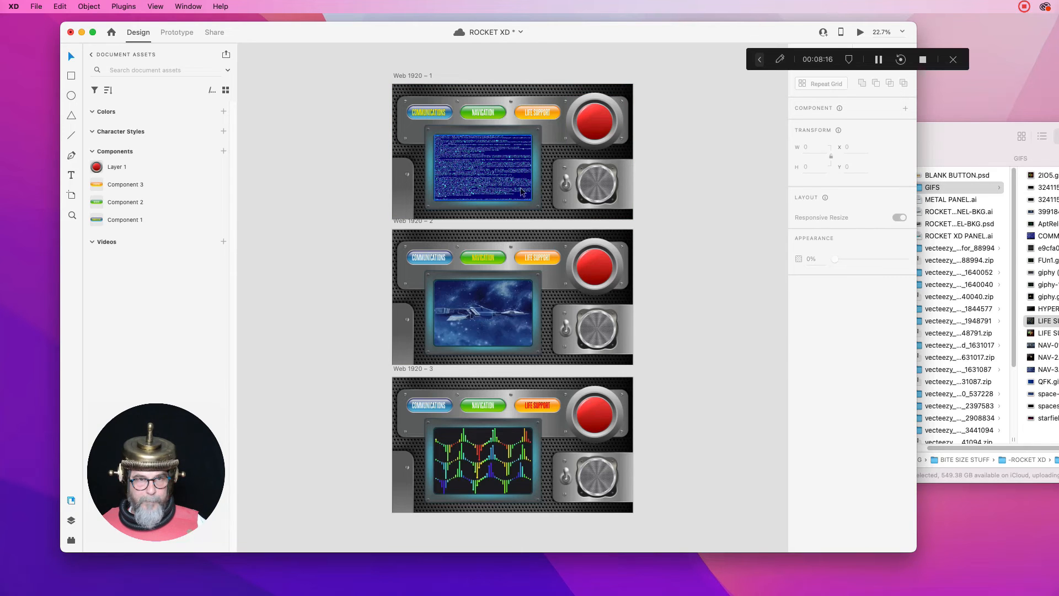
Link the NAVIGATION button on Web 1920 – 1 to Web 1920 – 2 with a Tap-triggered Dissolve transition, Ease Out, 0.3 s.
{"action": "left_click", "coordinate": [173, 35]}
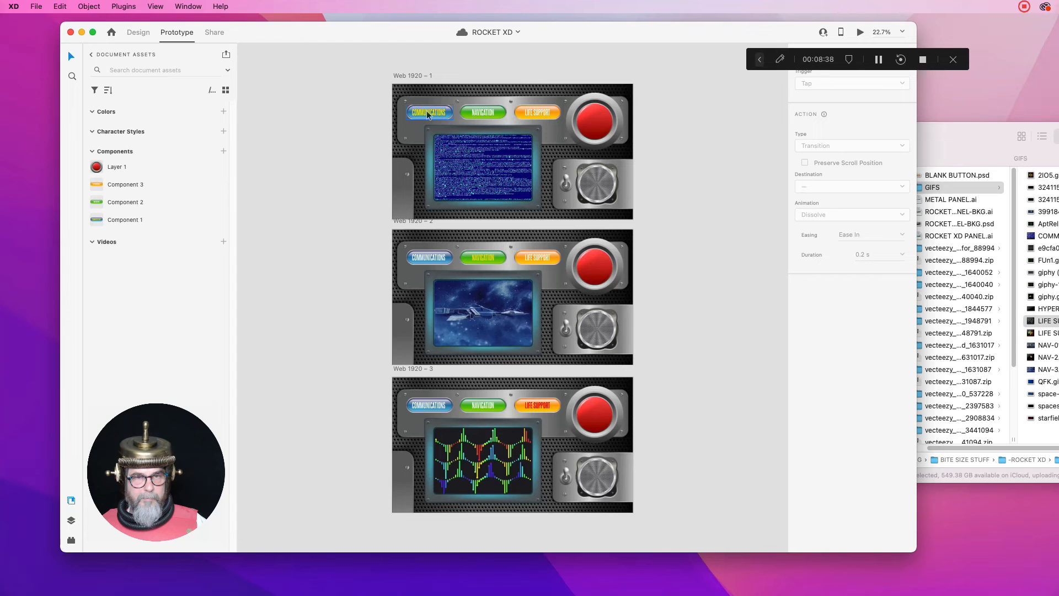
{"action": "left_click", "coordinate": [481, 113]}
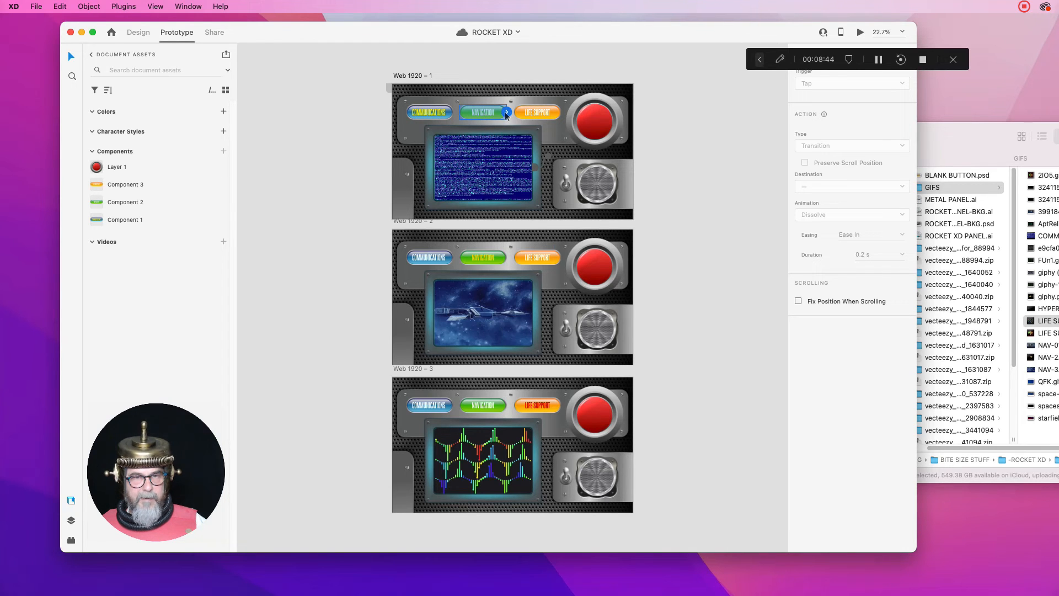
{"action": "left_click_drag", "start_coordinate": [507, 115], "coordinate": [503, 254]}
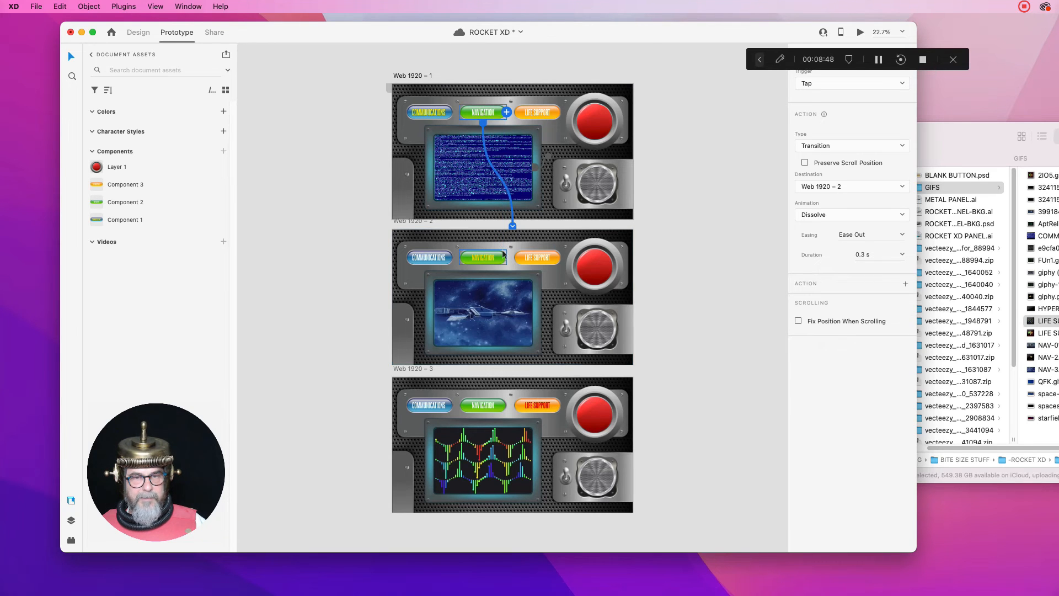
Link the COMMUNICATIONS button on Web 1920 – 2 to Web 1920 – 1 with a Tap-triggered Dissolve transition, Ease Out, 0.3 s.
{"action": "left_click", "coordinate": [430, 258]}
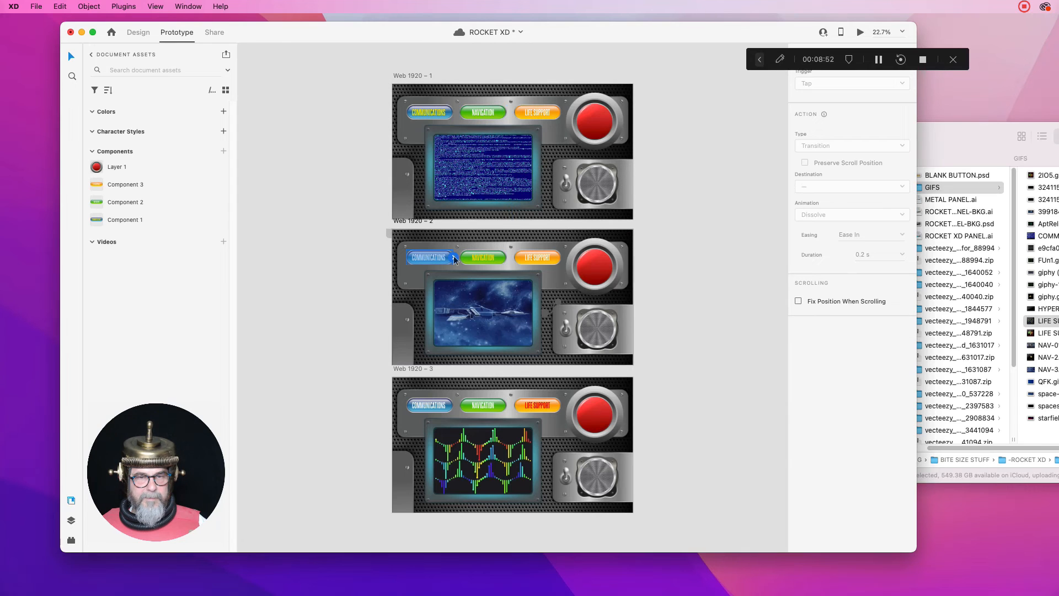
{"action": "left_click_drag", "start_coordinate": [453, 259], "coordinate": [419, 188]}
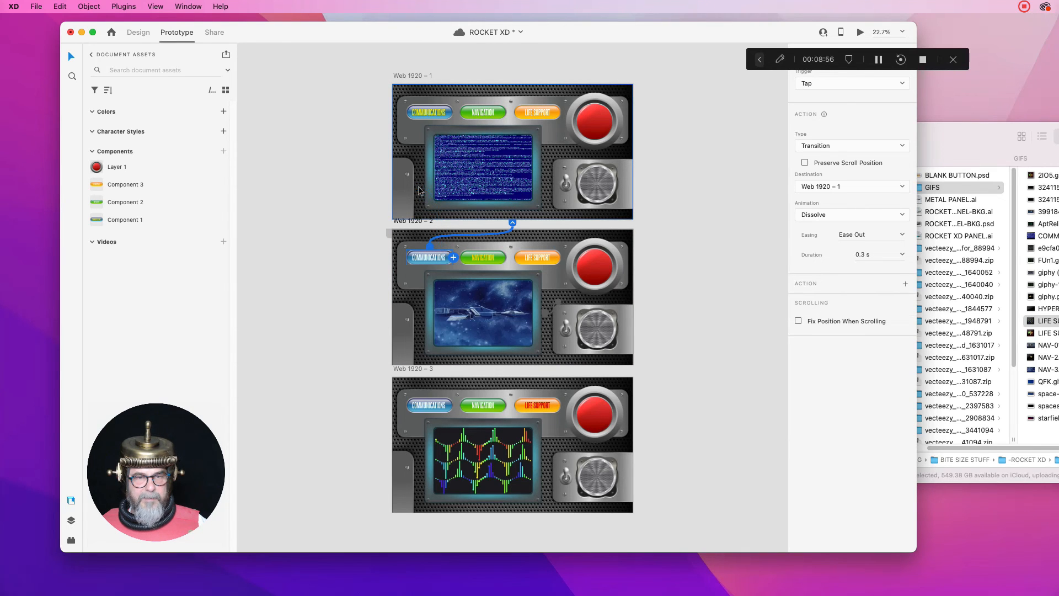
{"action": "left_click", "coordinate": [484, 112]}
{"action": "left_click_drag", "start_coordinate": [506, 112], "coordinate": [487, 261]}
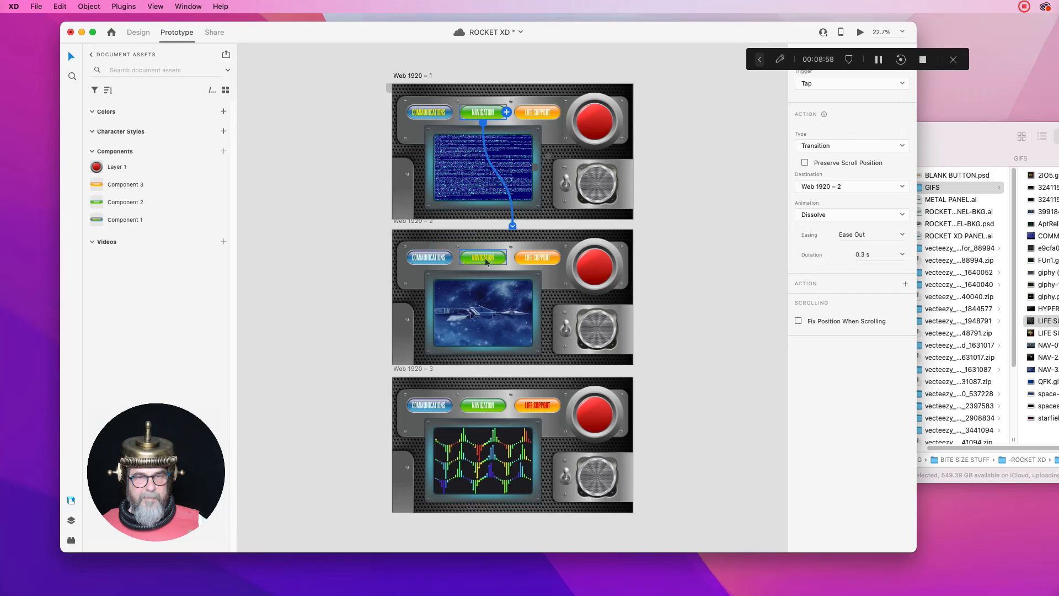
{"action": "left_click", "coordinate": [433, 260]}
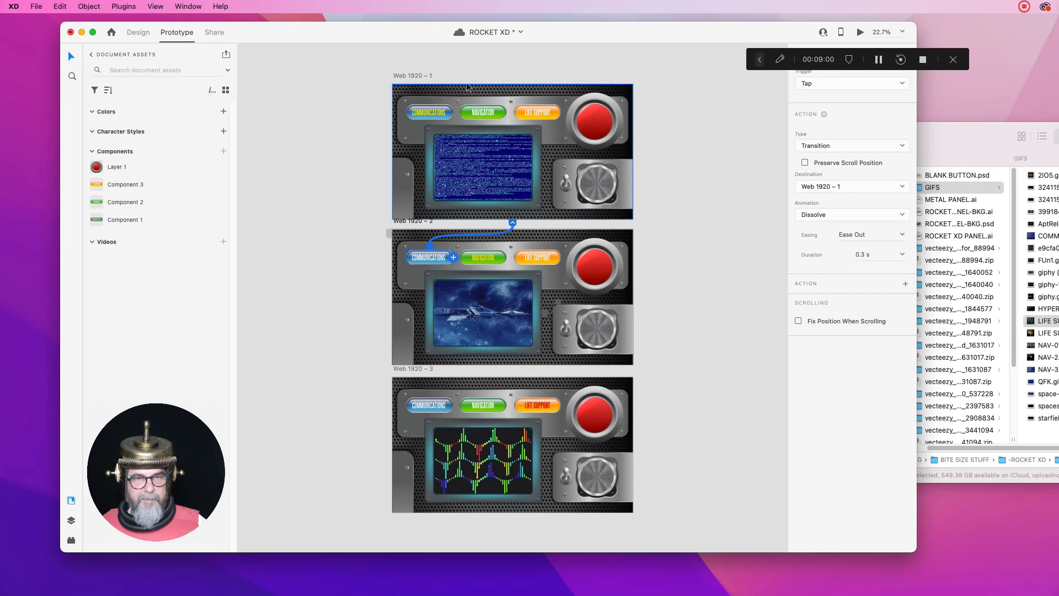
Link the LIFE SUPPORT button on Web 1920 – 1 to Web 1920 – 3 with a Tap-triggered Dissolve transition, Ease Out, 0.3 s.
{"action": "left_click", "coordinate": [546, 113]}
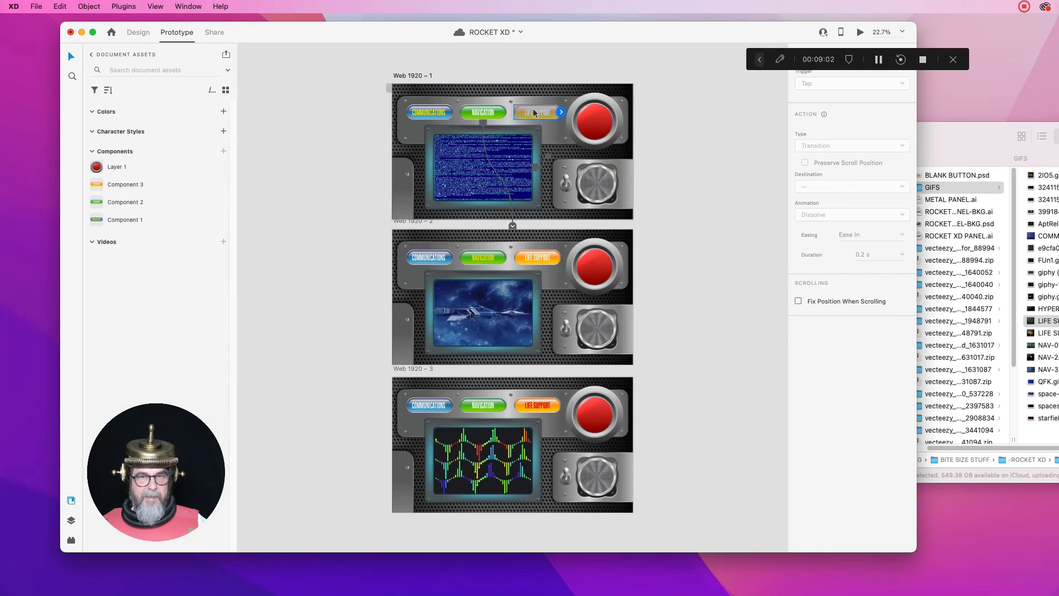
{"action": "left_click_drag", "start_coordinate": [560, 112], "coordinate": [571, 401]}
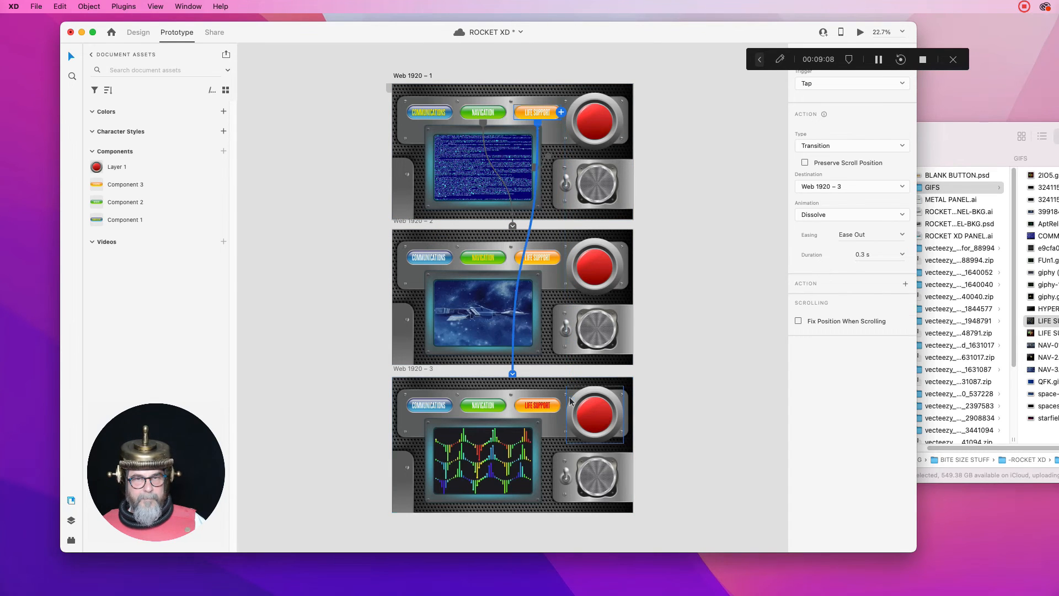
Link Web 1920 – 3's NAVIGATION button to Web 1920 – 2 and its COMMUNICATIONS button to Web 1920 – 1 with Tap-triggered Dissolve transitions.
{"action": "left_click", "coordinate": [489, 405]}
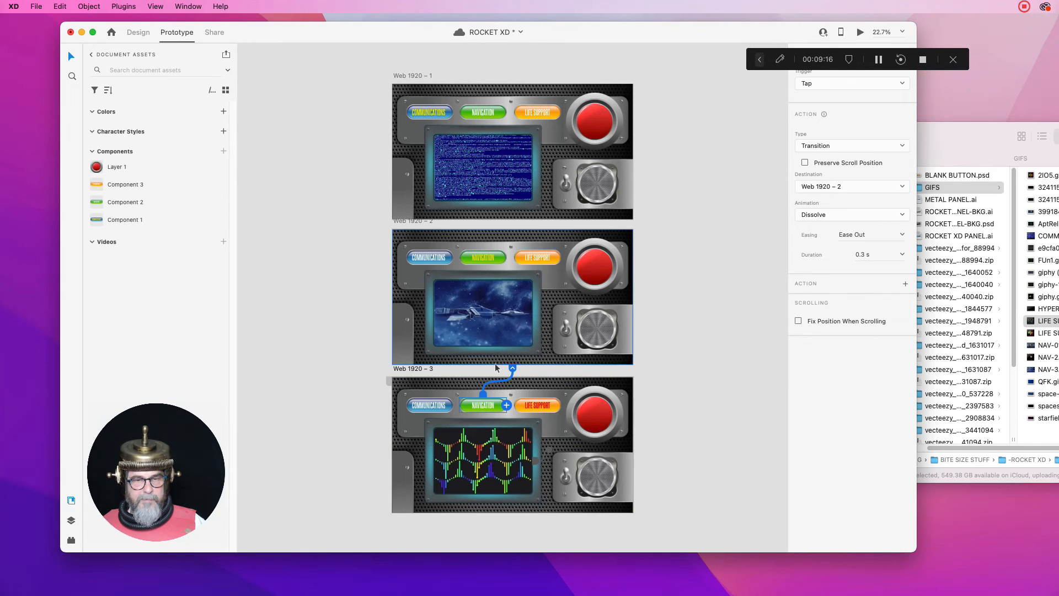
{"action": "left_click", "coordinate": [426, 406]}
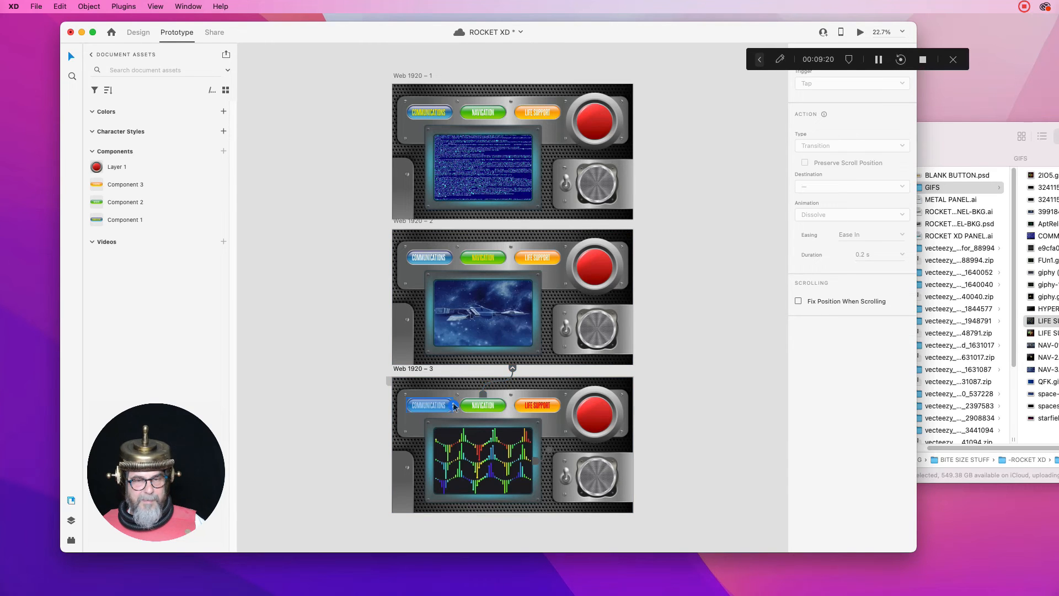
{"action": "left_click_drag", "start_coordinate": [453, 406], "coordinate": [425, 198]}
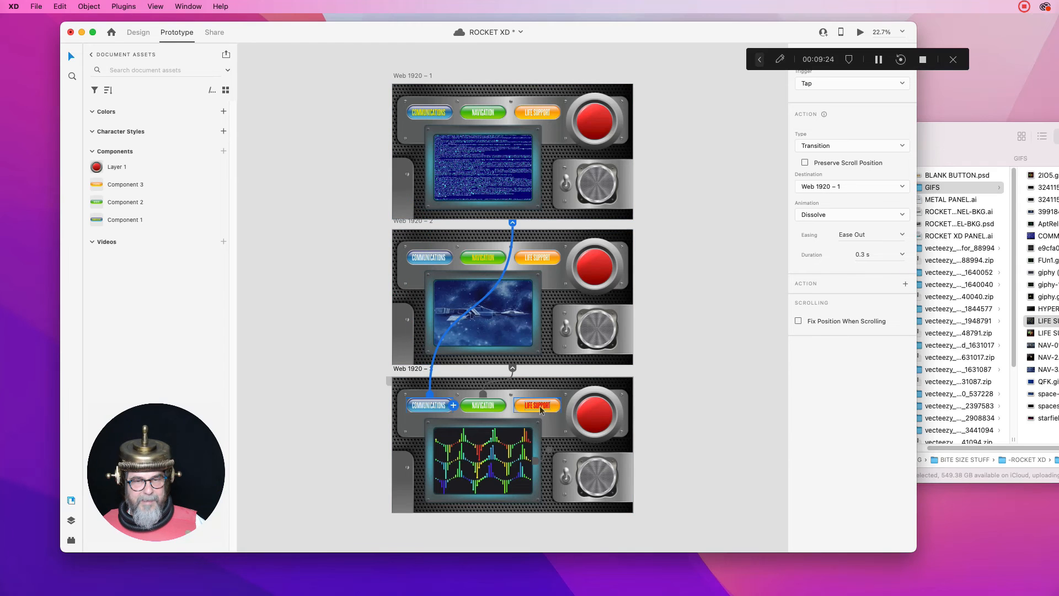
Check the prototype links of the COMMUNICATIONS, NAVIGATION and LIFE SUPPORT buttons on Web 1920 – 2 and Web 1920 – 3.
{"action": "left_click", "coordinate": [530, 256]}
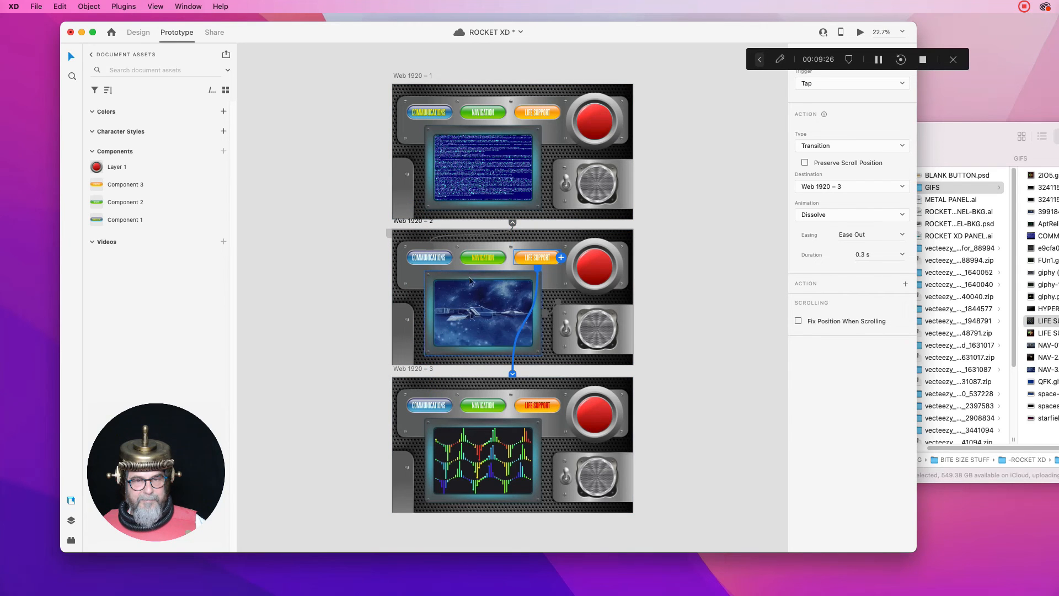
{"action": "left_click", "coordinate": [550, 405]}
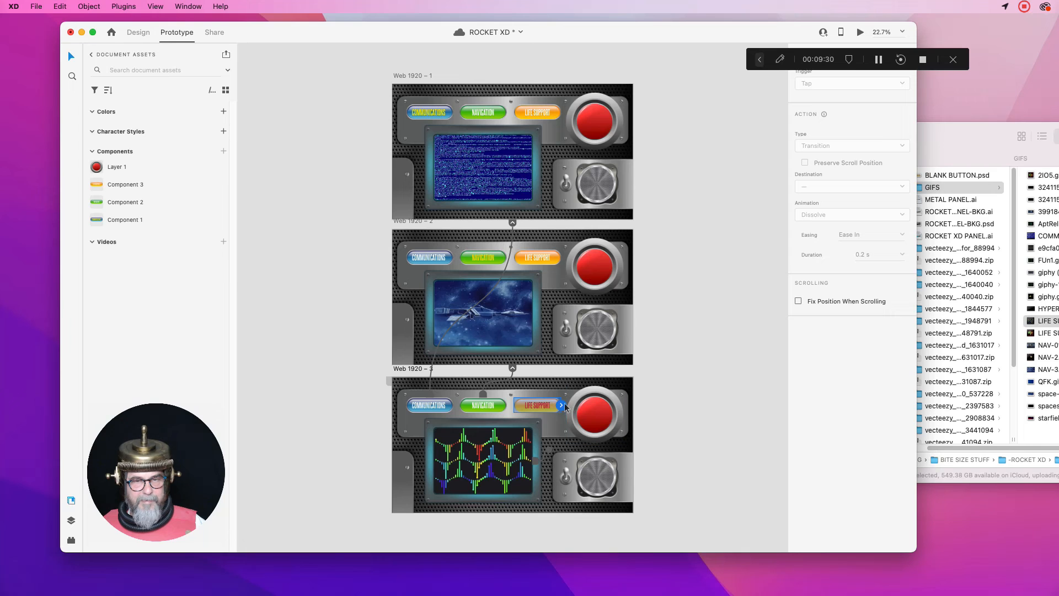
{"action": "left_click", "coordinate": [481, 406]}
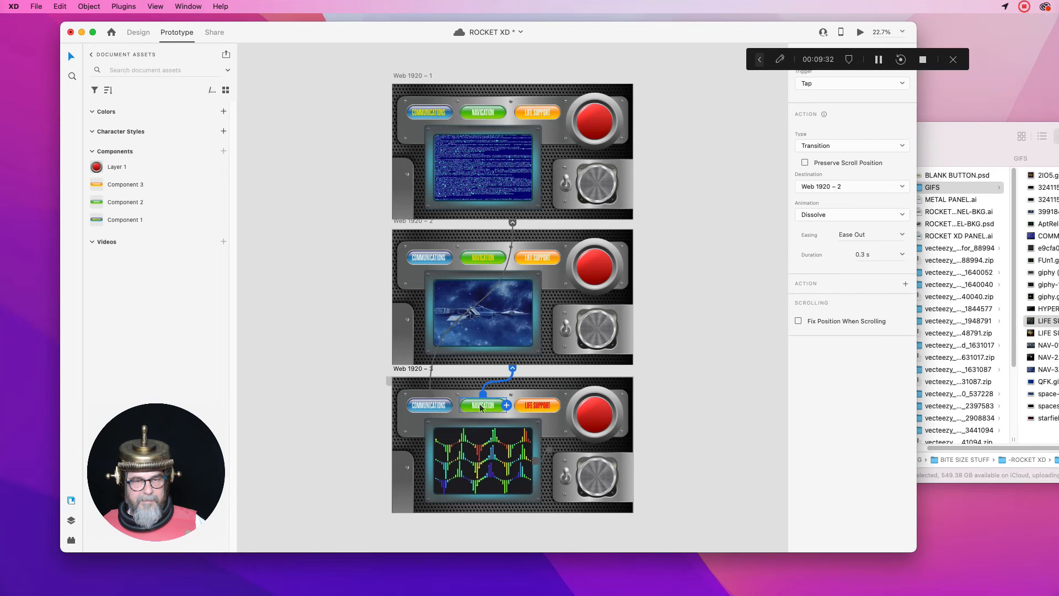
{"action": "left_click", "coordinate": [429, 408]}
{"action": "left_click", "coordinate": [472, 258]}
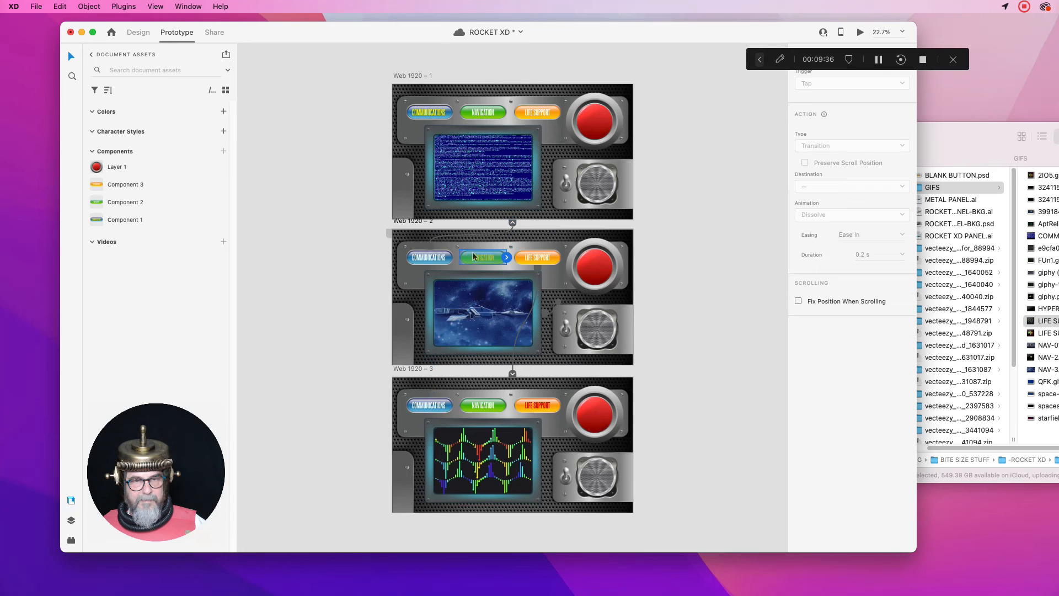
{"action": "left_click", "coordinate": [433, 259]}
{"action": "left_click", "coordinate": [531, 266]}
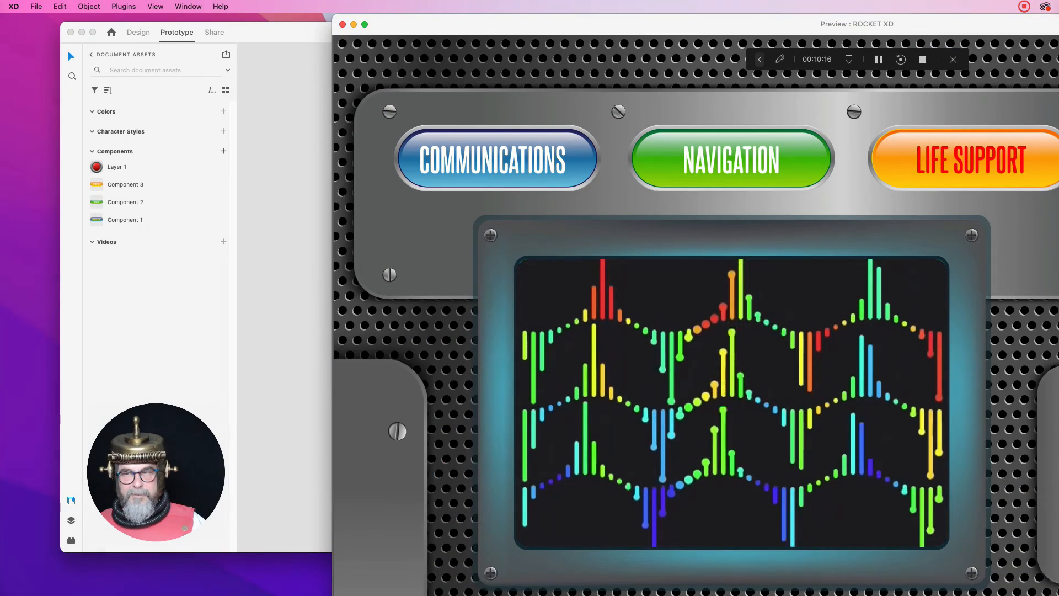
Reposition the preview window so the whole panel shows, and test switching between the COMMUNICATIONS, NAVIGATION and LIFE SUPPORT screens.
{"action": "left_click_drag", "start_coordinate": [621, 21], "coordinate": [321, 4]}
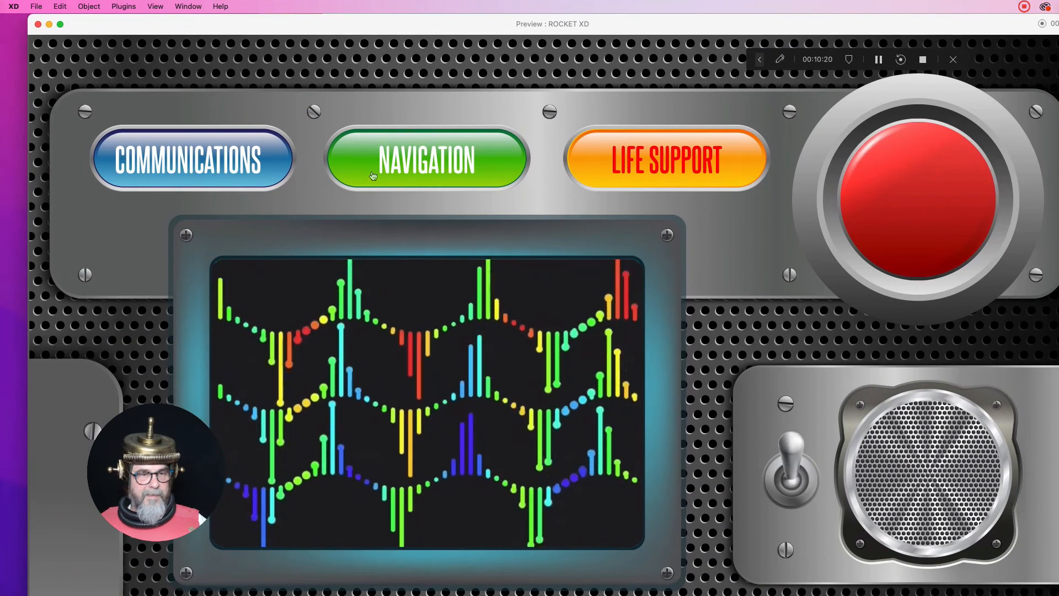
{"action": "left_click", "coordinate": [198, 157]}
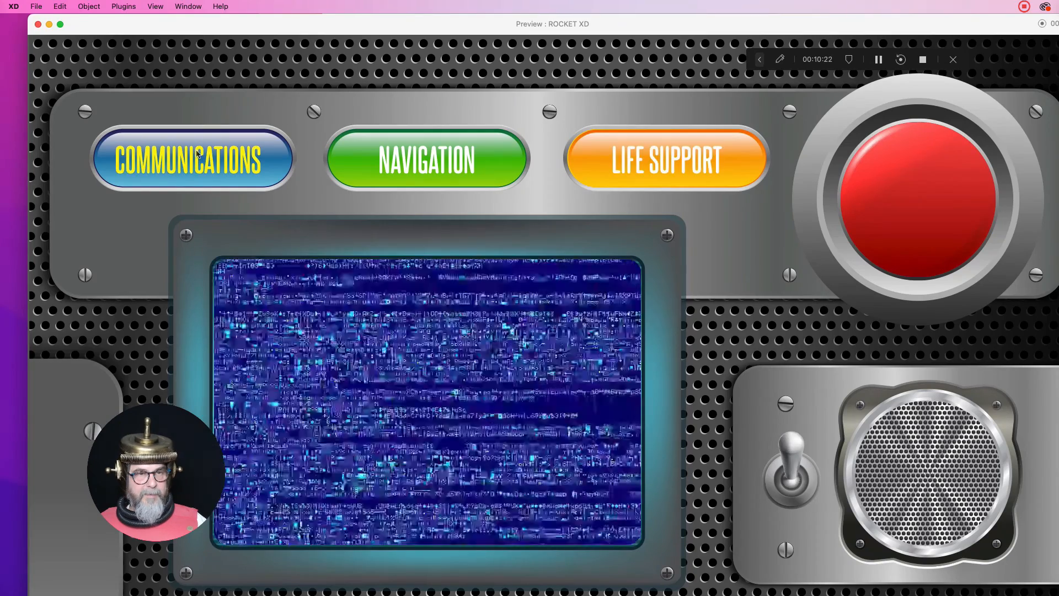
{"action": "left_click", "coordinate": [390, 155]}
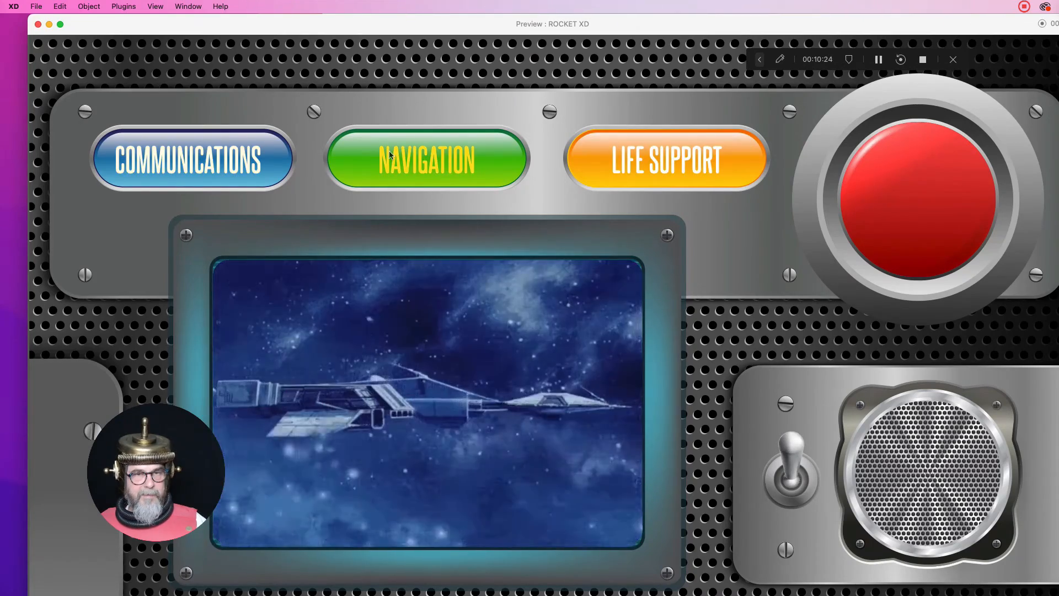
{"action": "left_click", "coordinate": [657, 156]}
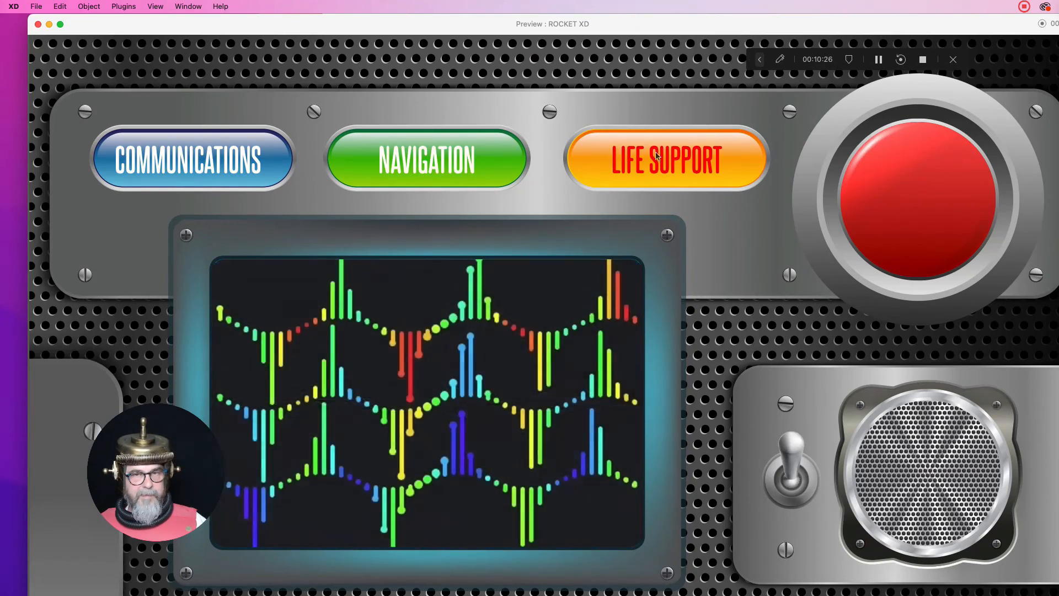
{"action": "left_click", "coordinate": [499, 158]}
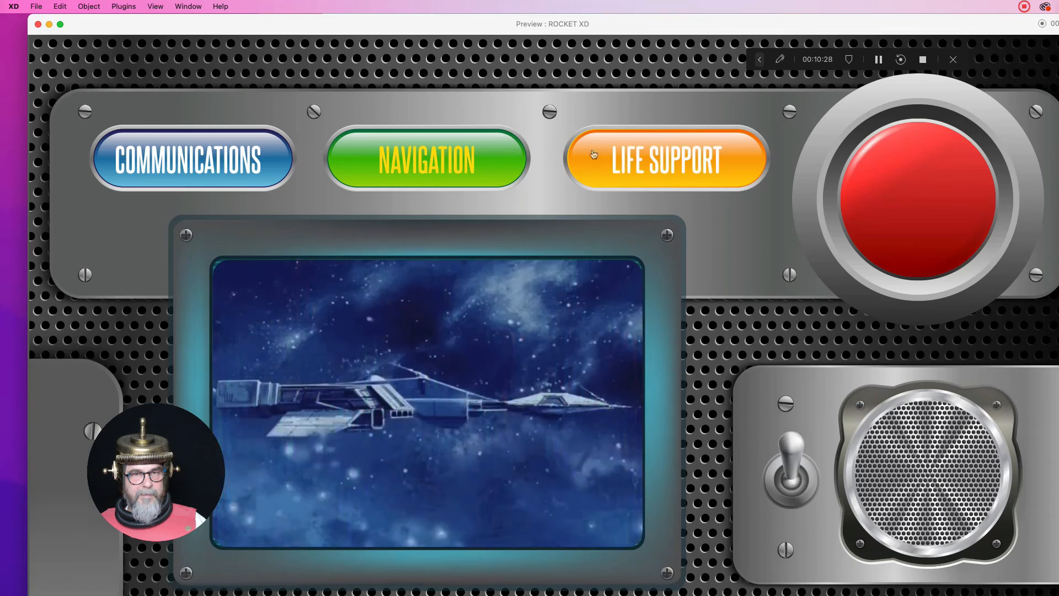
{"action": "left_click", "coordinate": [608, 152]}
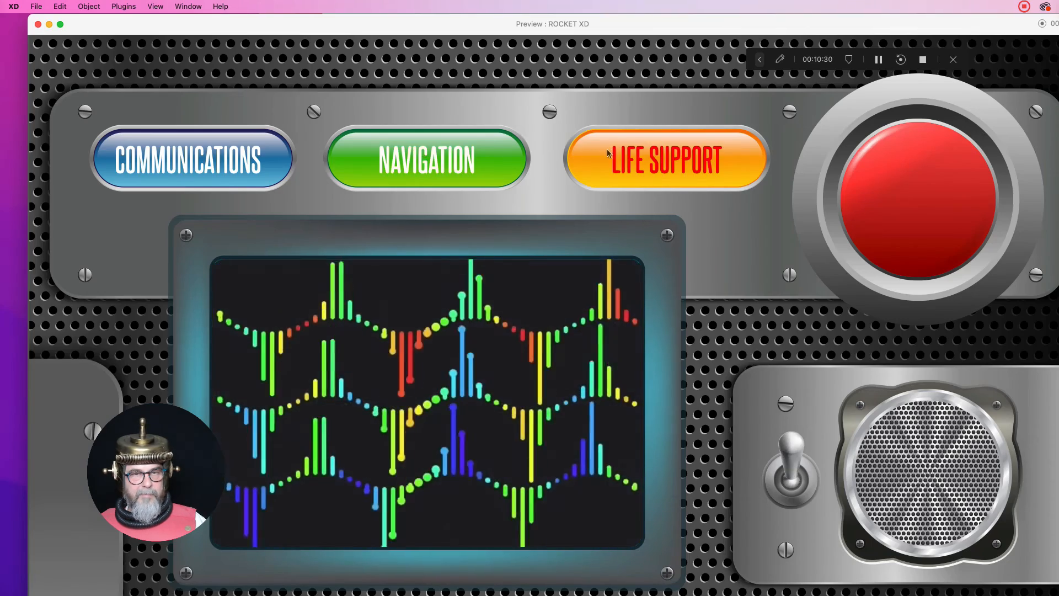
{"action": "left_click", "coordinate": [225, 157]}
{"action": "left_click", "coordinate": [399, 158]}
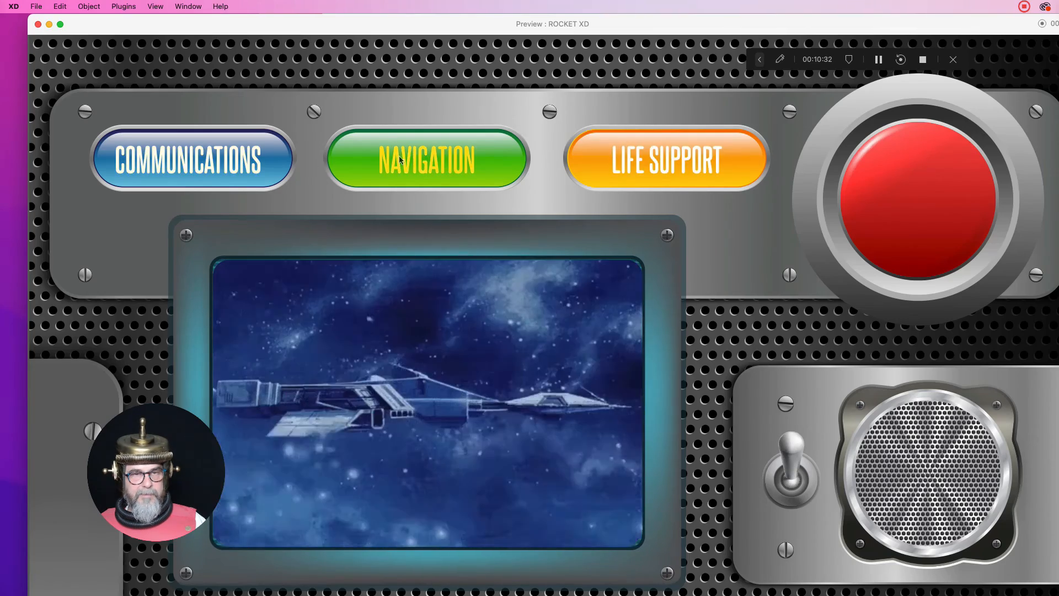
{"action": "left_click", "coordinate": [239, 154]}
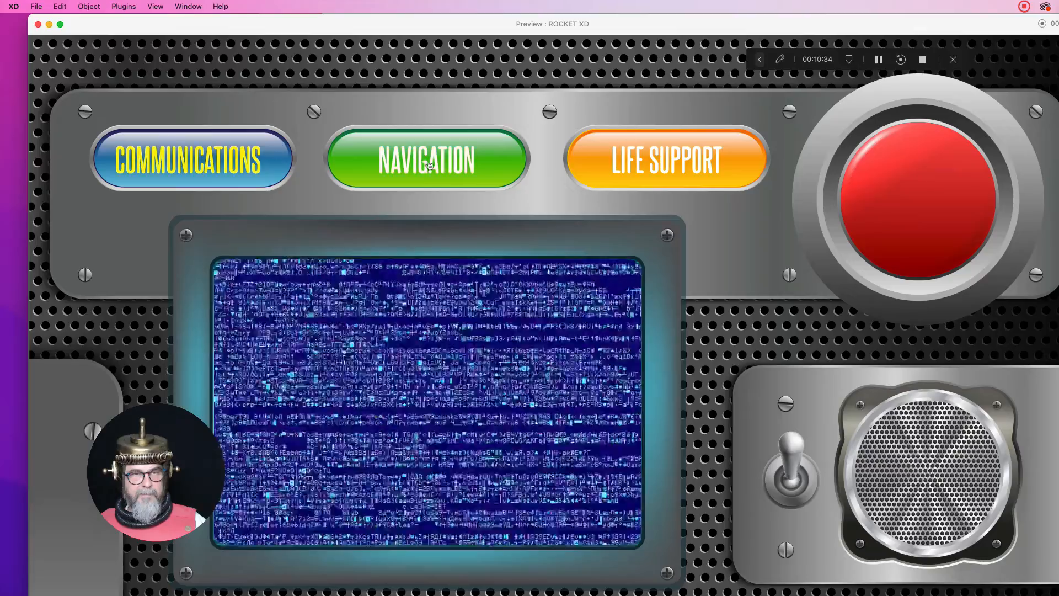
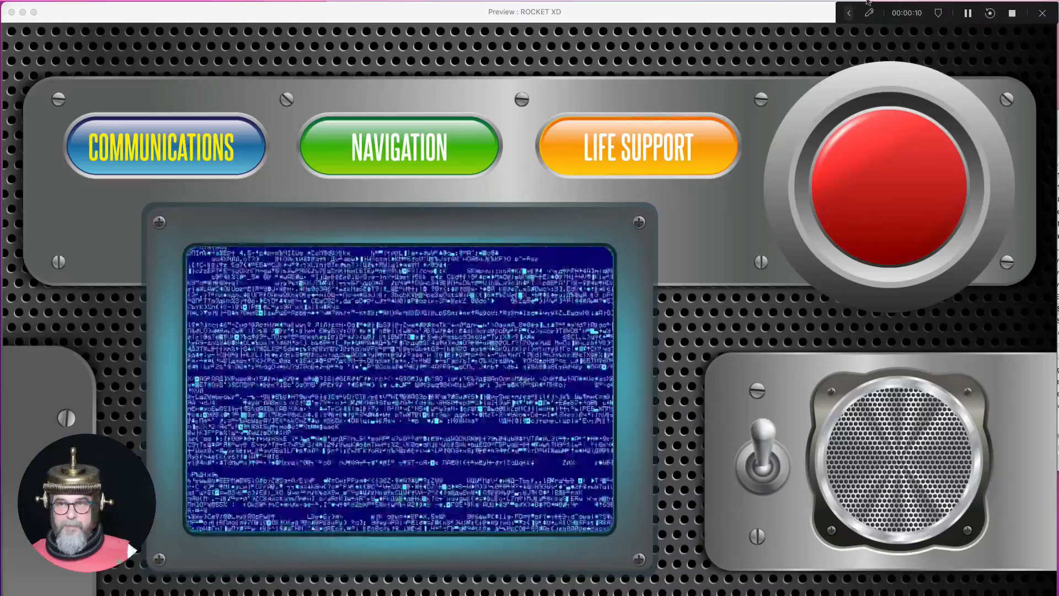
Stop the running recording of the prototype preview.
{"action": "left_click_drag", "start_coordinate": [864, 6], "coordinate": [822, 33]}
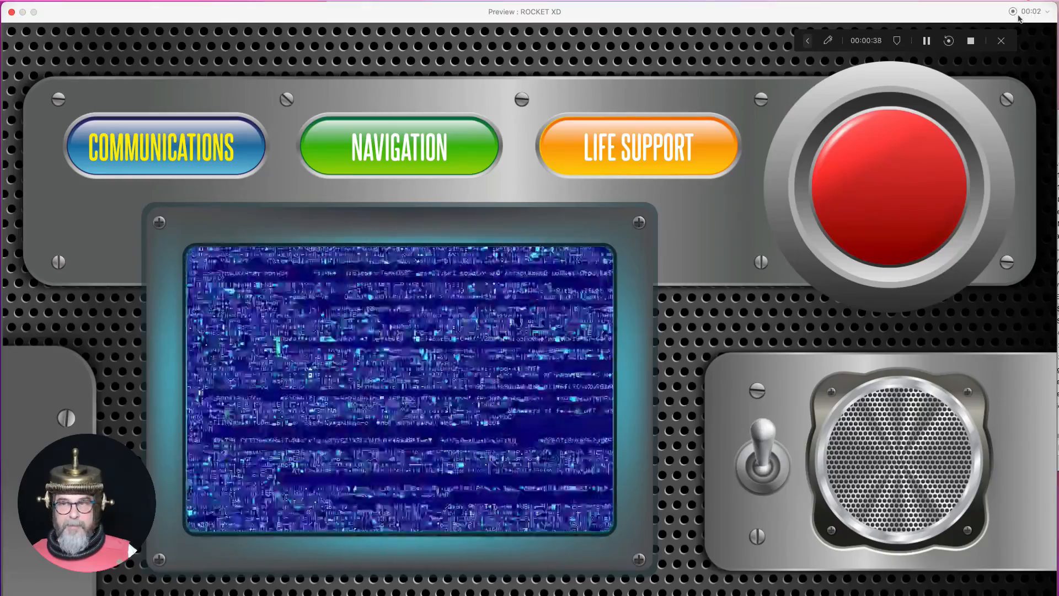
{"action": "left_click", "coordinate": [1012, 13]}
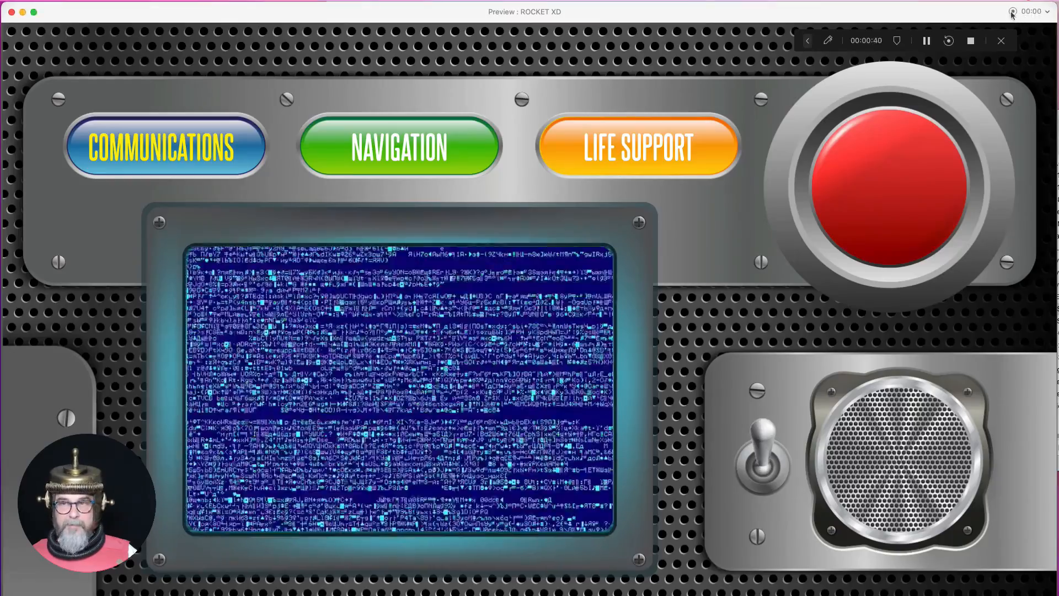
{"action": "left_click", "coordinate": [718, 423]}
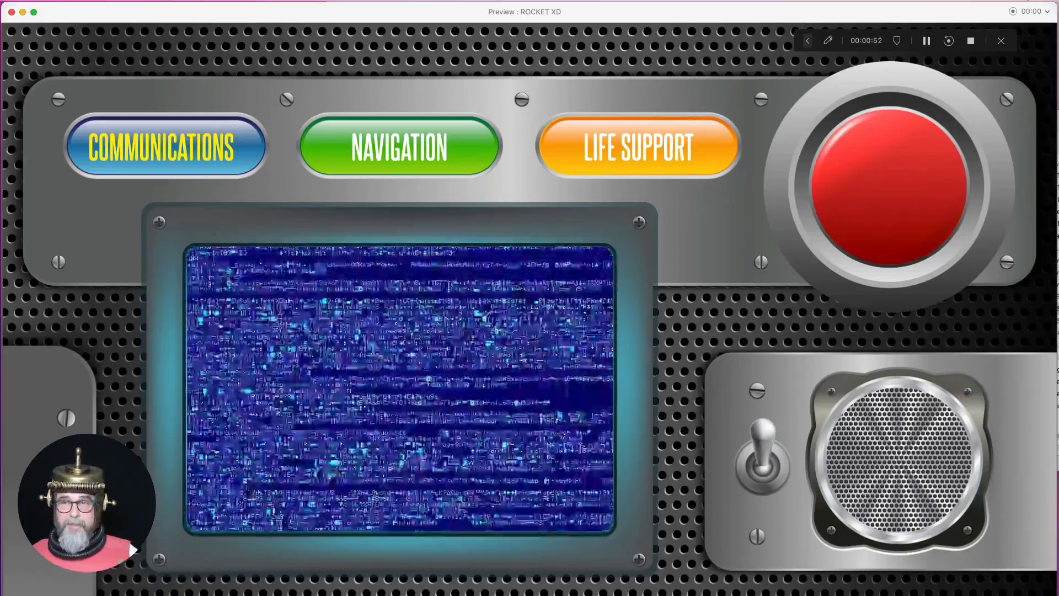
Test the NAVIGATION, LIFE SUPPORT and COMMUNICATIONS buttons in the preview, and trigger the large red button.
{"action": "left_click", "coordinate": [391, 141]}
{"action": "left_click", "coordinate": [605, 149]}
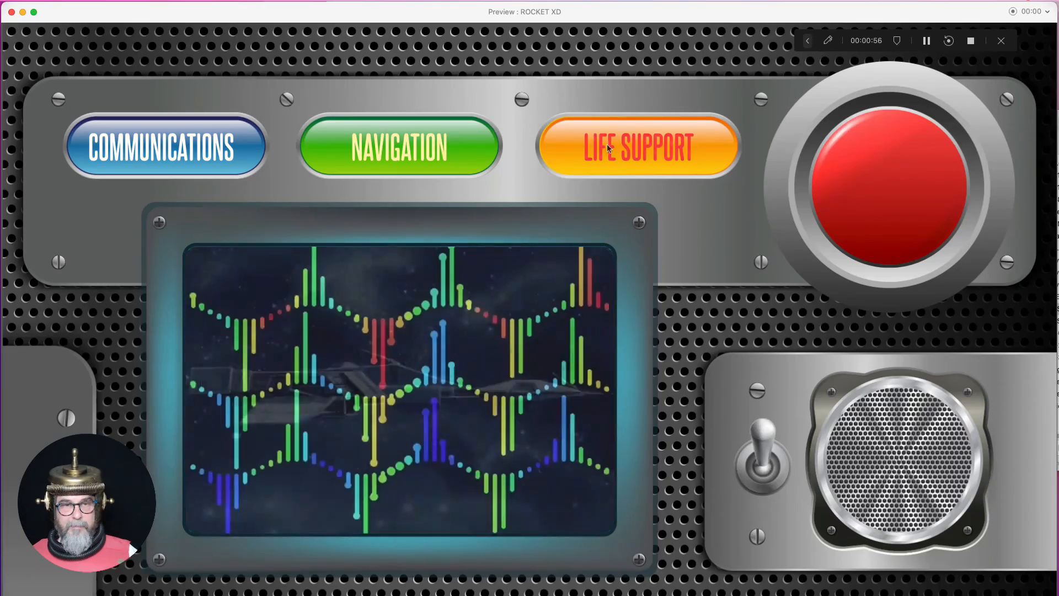
{"action": "left_click", "coordinate": [200, 145]}
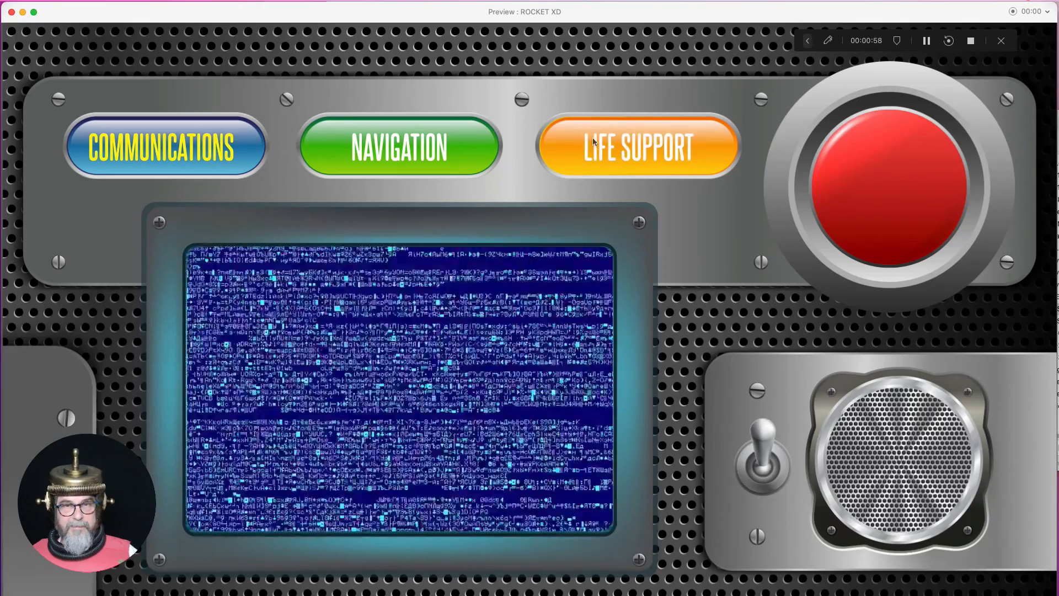
{"action": "left_click", "coordinate": [594, 142]}
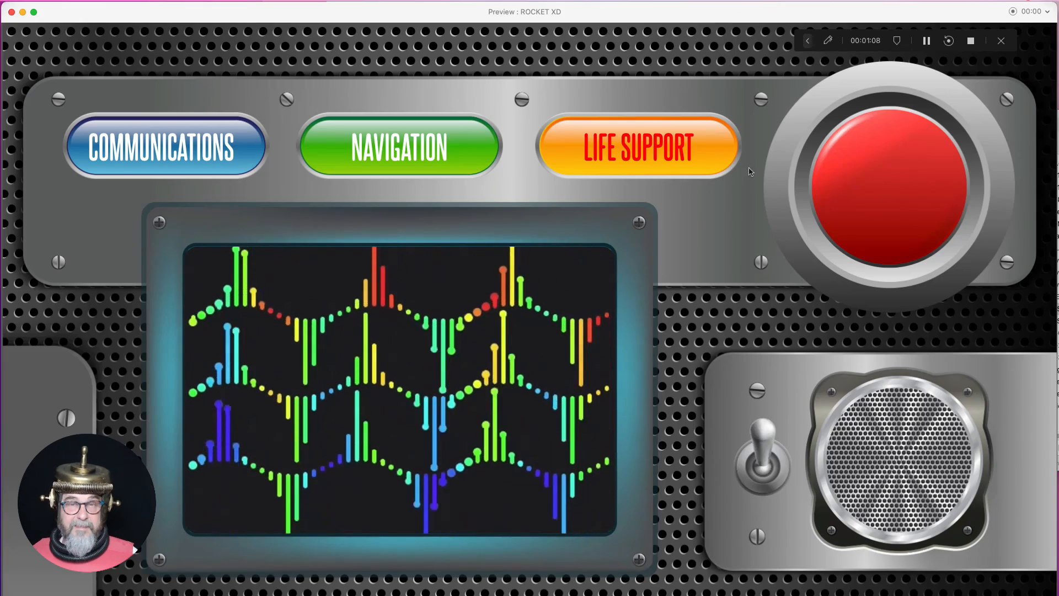
{"action": "left_click", "coordinate": [881, 189]}
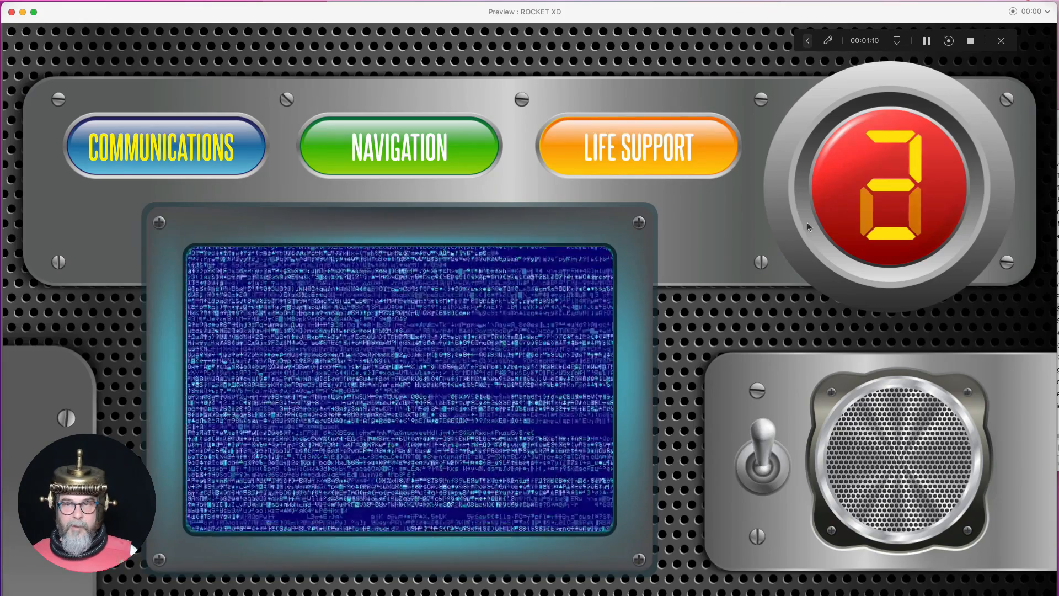